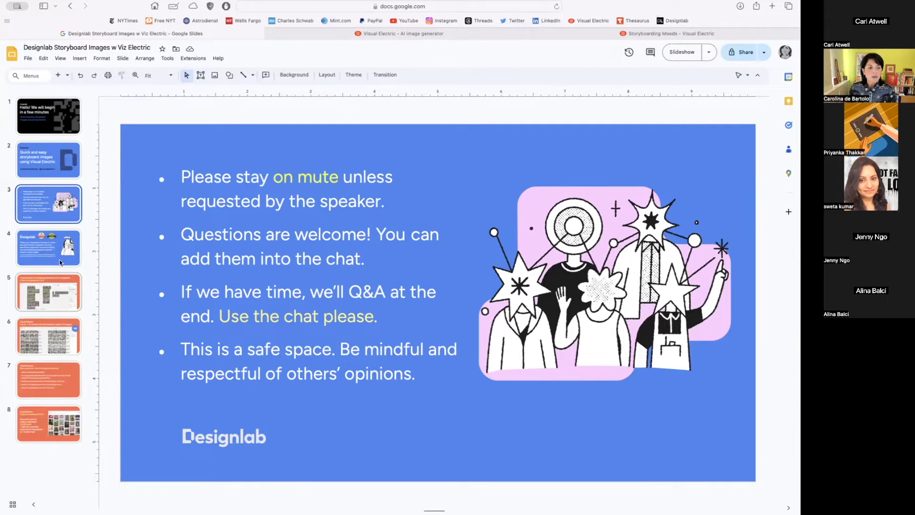
Go through slides 5 to 7 on the image generation tool, its moods and prompting best practices, highlighting the word "mood"
{"action": "left_click", "coordinate": [56, 293]}
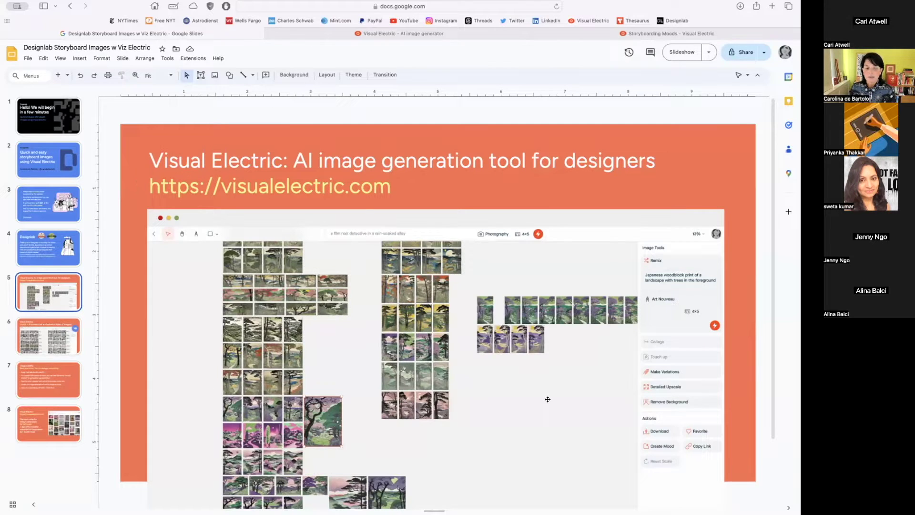
{"action": "left_click", "coordinate": [44, 342]}
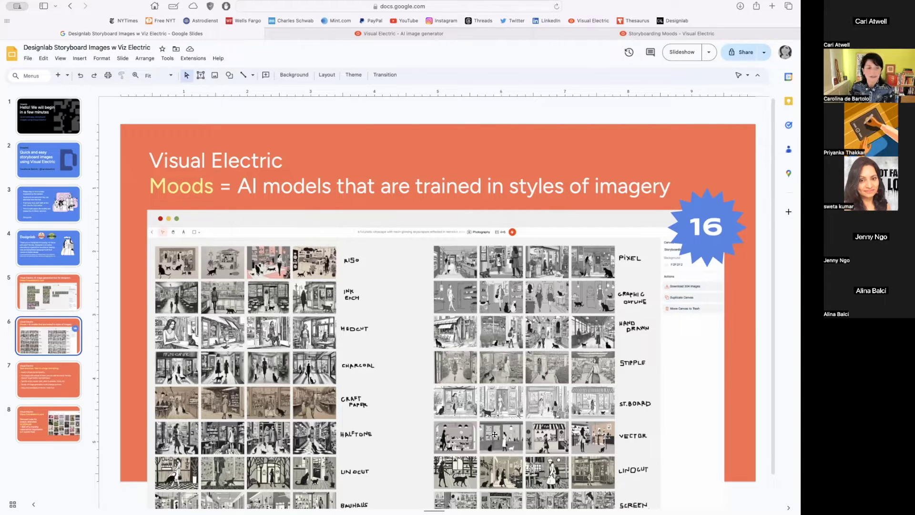
{"action": "left_click", "coordinate": [36, 378]}
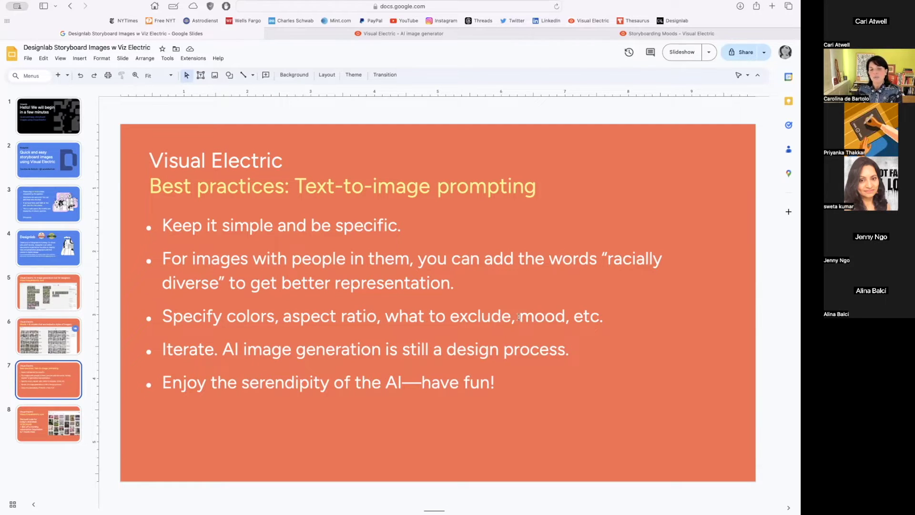
{"action": "double_click", "coordinate": [539, 316]}
{"action": "left_click", "coordinate": [564, 317]}
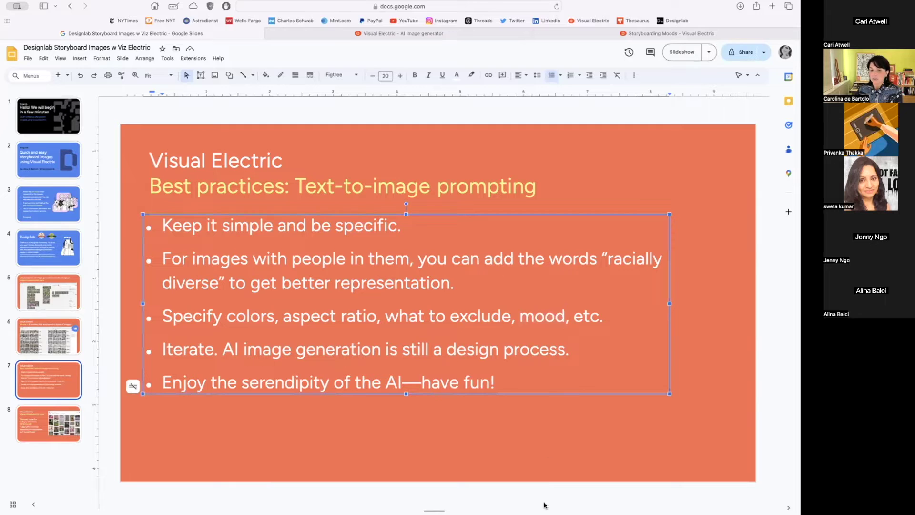
{"action": "left_click", "coordinate": [550, 452]}
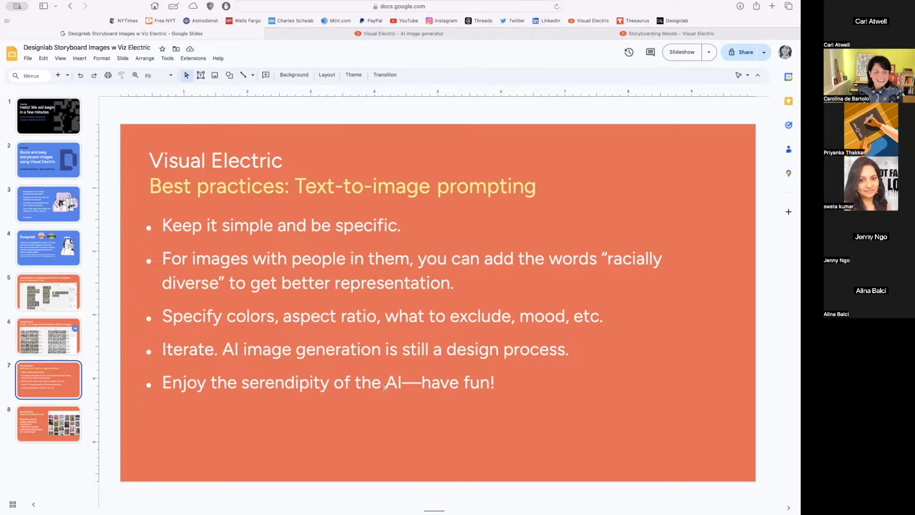
Show slide 8 and highlight the attendee discount code, and return to the Designlab thank-you slide
{"action": "left_click", "coordinate": [54, 423]}
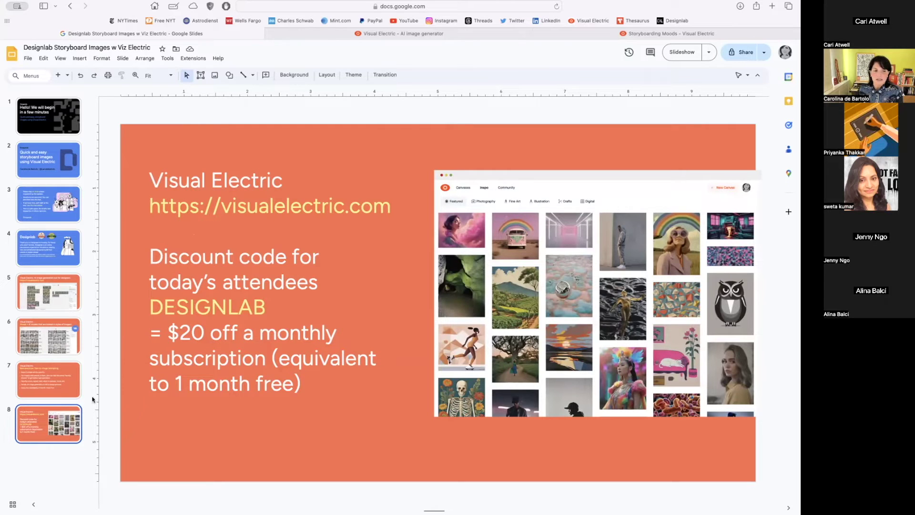
{"action": "left_click", "coordinate": [149, 304]}
{"action": "left_click_drag", "start_coordinate": [148, 304], "coordinate": [255, 307]}
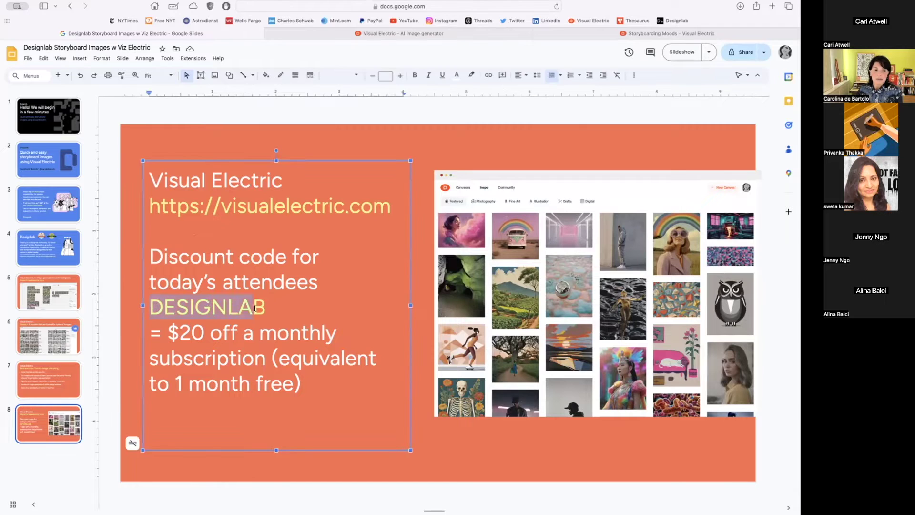
{"action": "left_click", "coordinate": [275, 309]}
{"action": "left_click", "coordinate": [341, 461]}
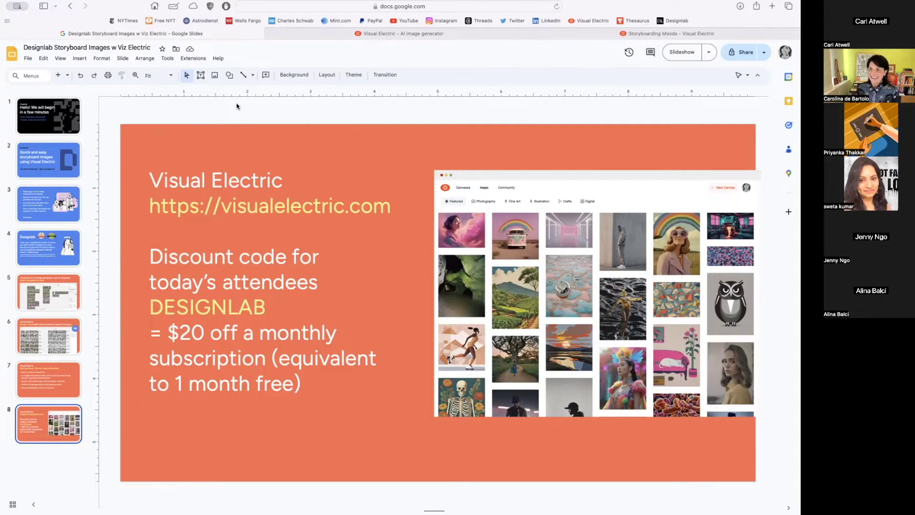
{"action": "mouse_move", "coordinate": [294, 34]}
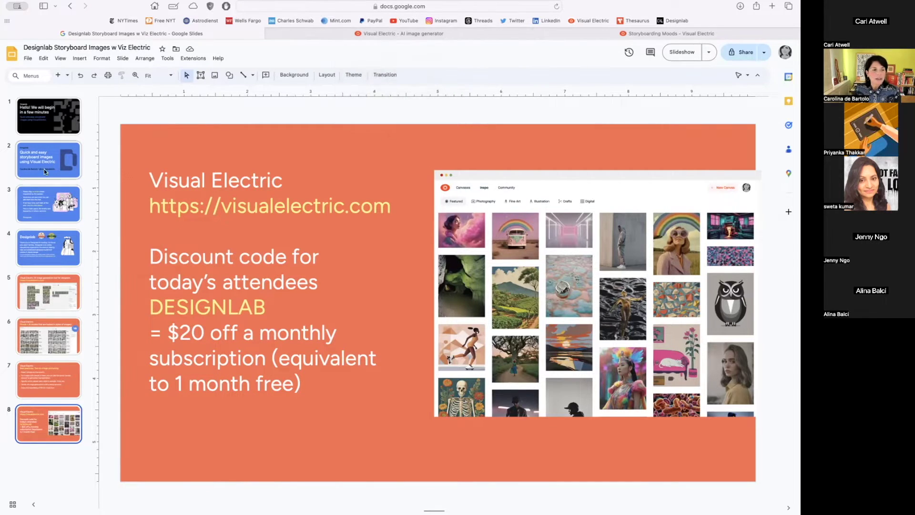
{"action": "left_click", "coordinate": [36, 243]}
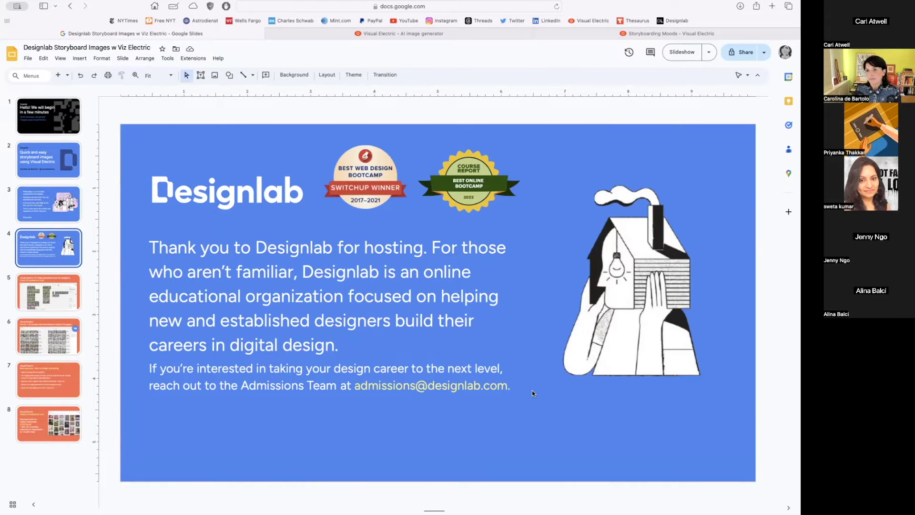
Switch to the Visual Electric site and preview the prompts behind several featured inspiration images
{"action": "left_click", "coordinate": [419, 35]}
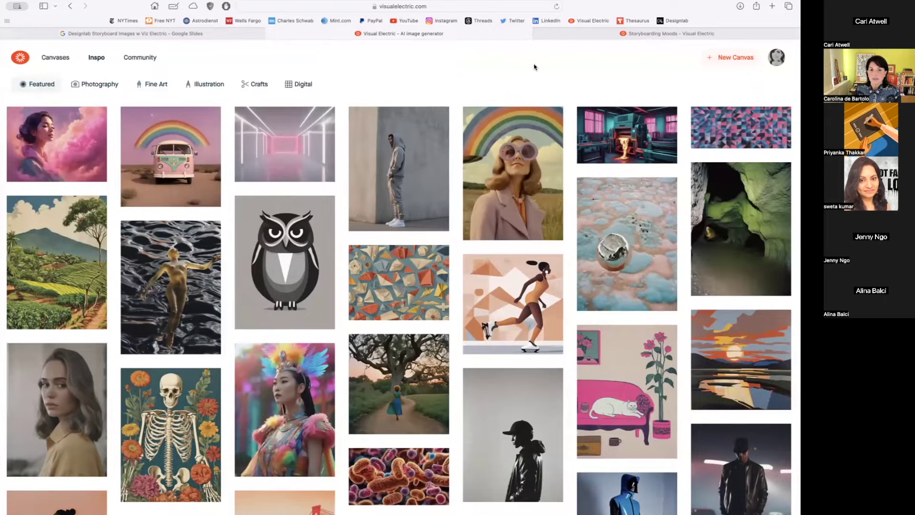
{"action": "mouse_move", "coordinate": [491, 139]}
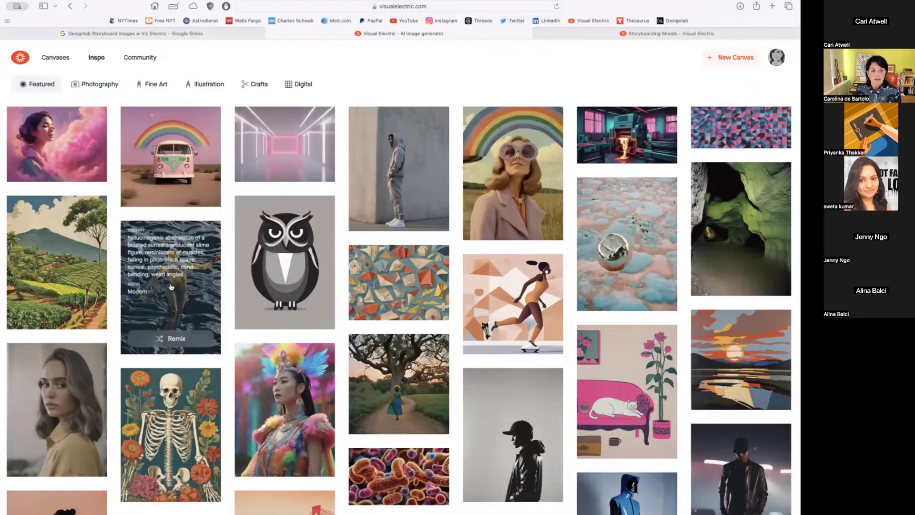
{"action": "mouse_move", "coordinate": [612, 413]}
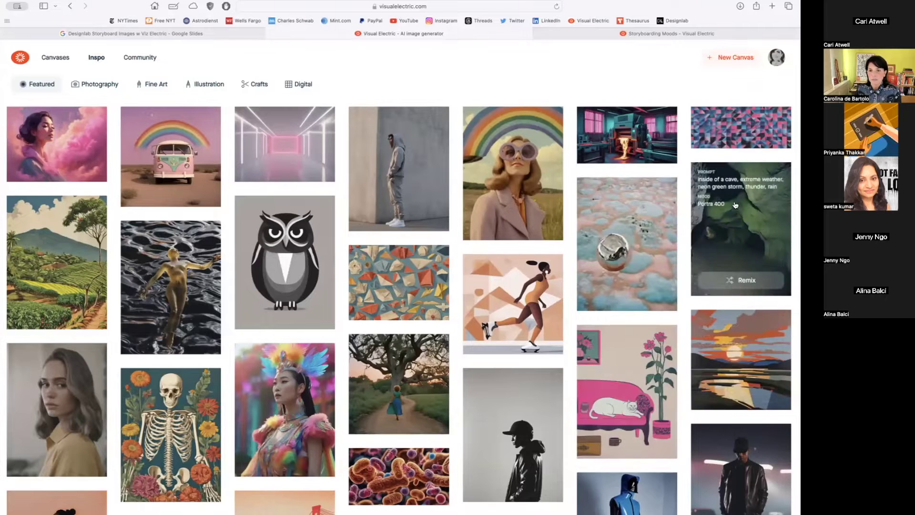
{"action": "mouse_move", "coordinate": [731, 116]}
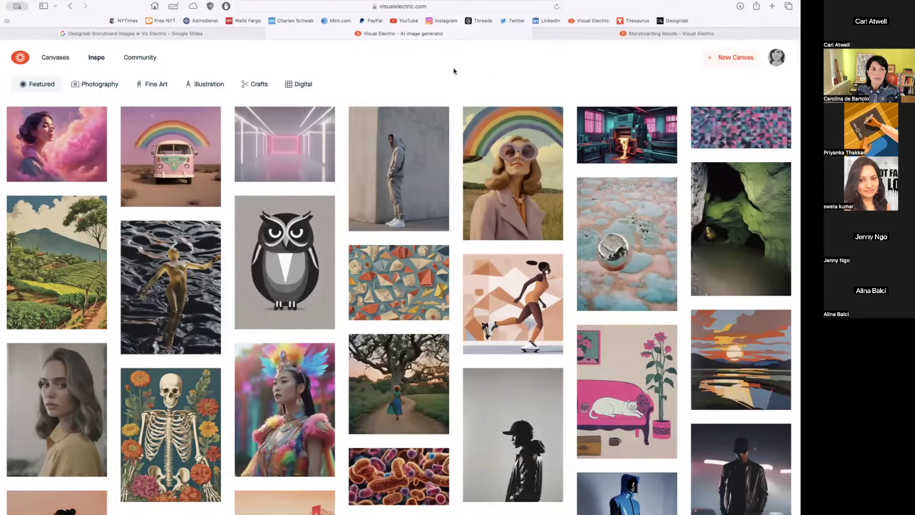
Browse the inspiration gallery's Photography, Fine Art, Illustration, Crafts and Digital categories
{"action": "left_click", "coordinate": [94, 85]}
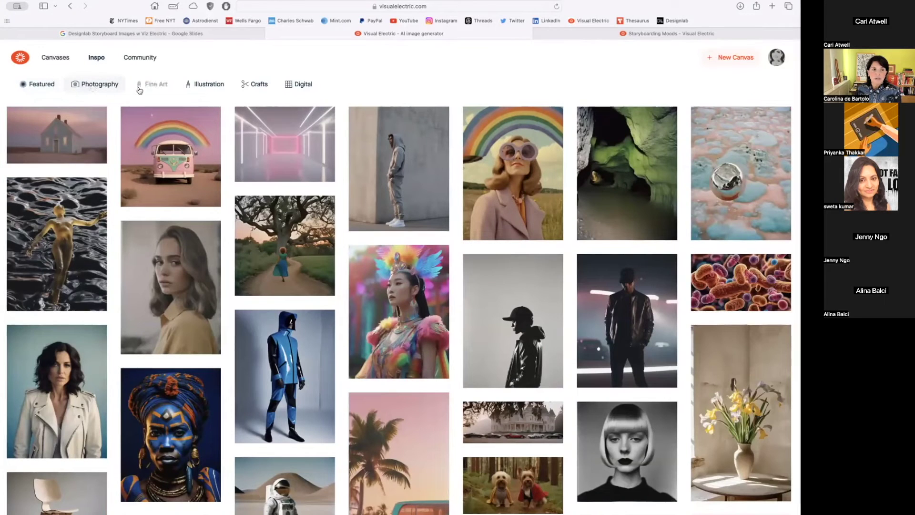
{"action": "left_click", "coordinate": [147, 85]}
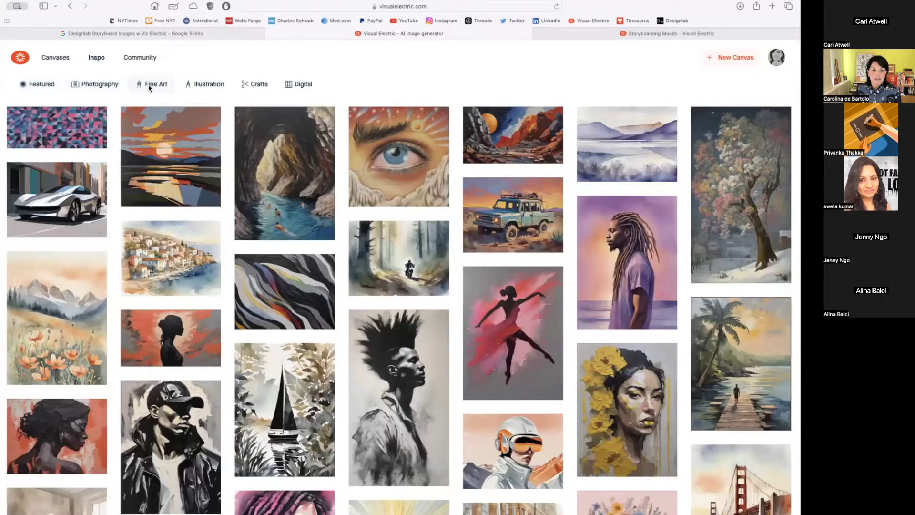
{"action": "left_click", "coordinate": [198, 86]}
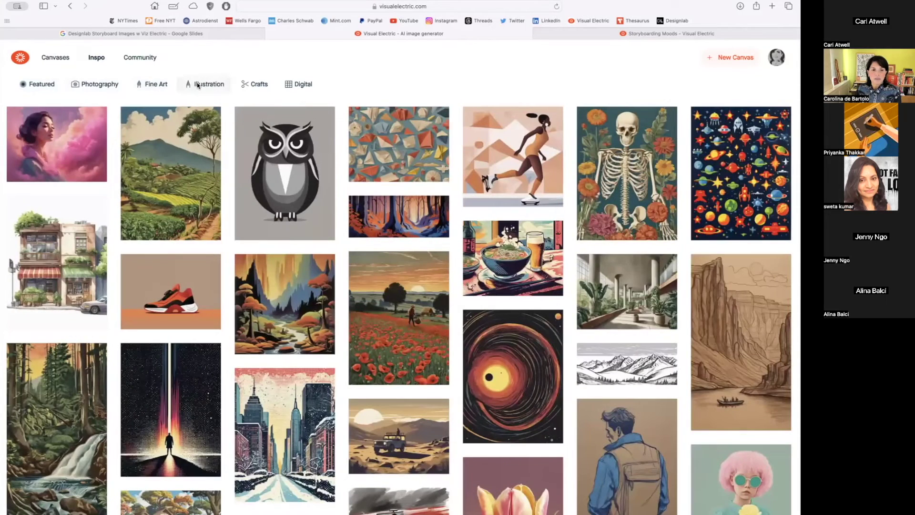
{"action": "left_click", "coordinate": [258, 86]}
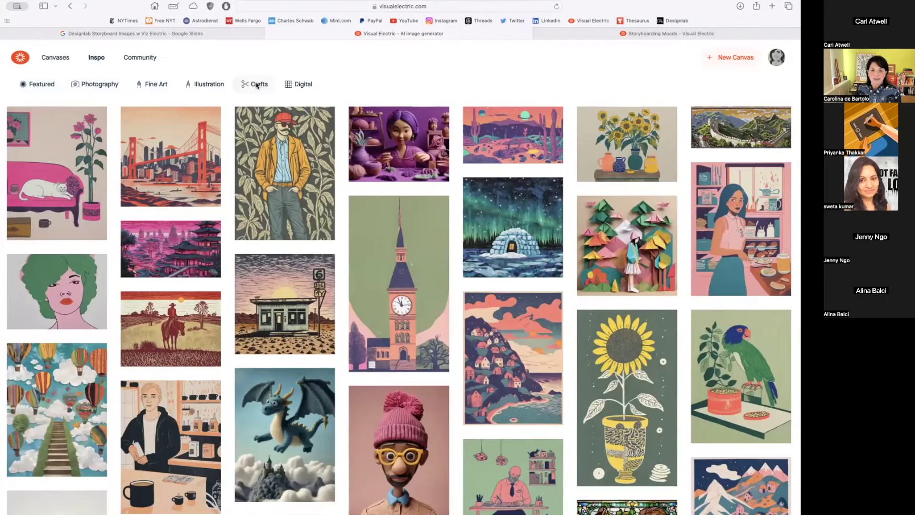
{"action": "mouse_move", "coordinate": [647, 247]}
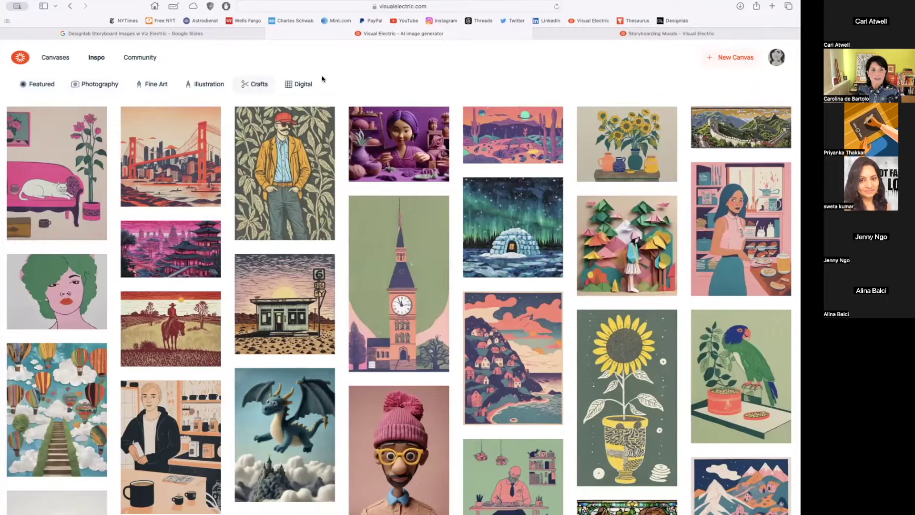
{"action": "left_click", "coordinate": [292, 85]}
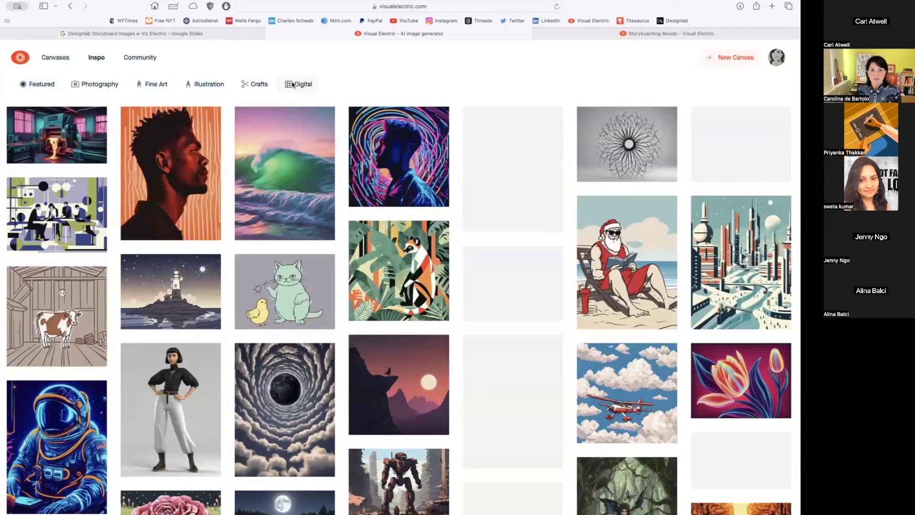
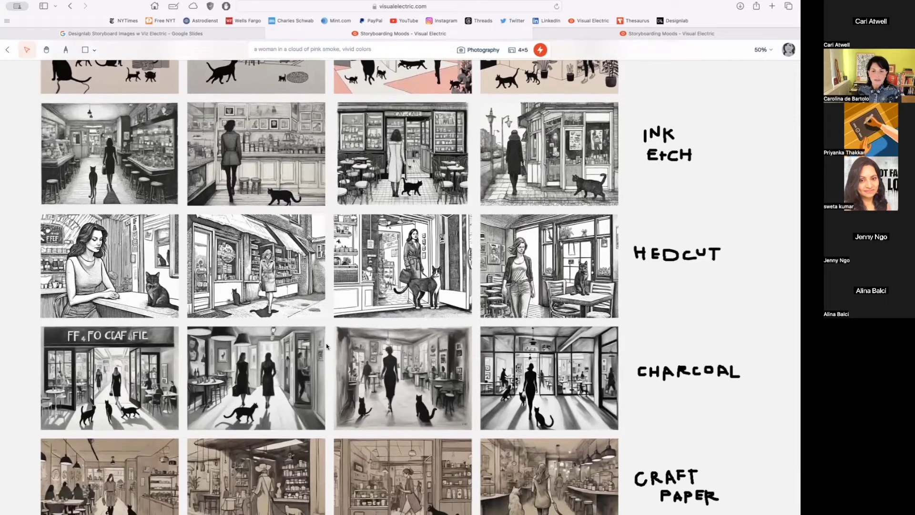
Examine the first column of mood samples on the Storyboarding Moods canvas, from Ink Etch down to Bauhaus
{"action": "scroll", "coordinate": [326, 343], "scroll_direction": "down", "scroll_amount": 3}
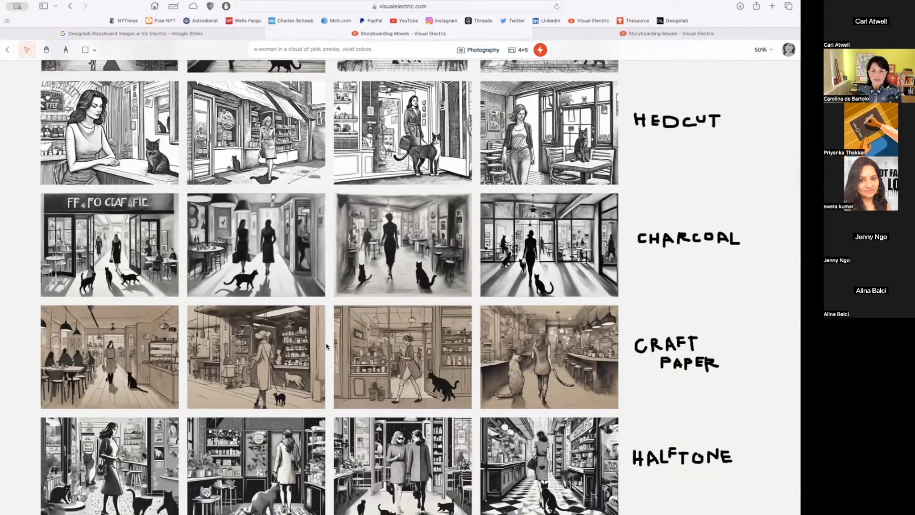
{"action": "scroll", "coordinate": [326, 343], "scroll_direction": "down", "scroll_amount": 1}
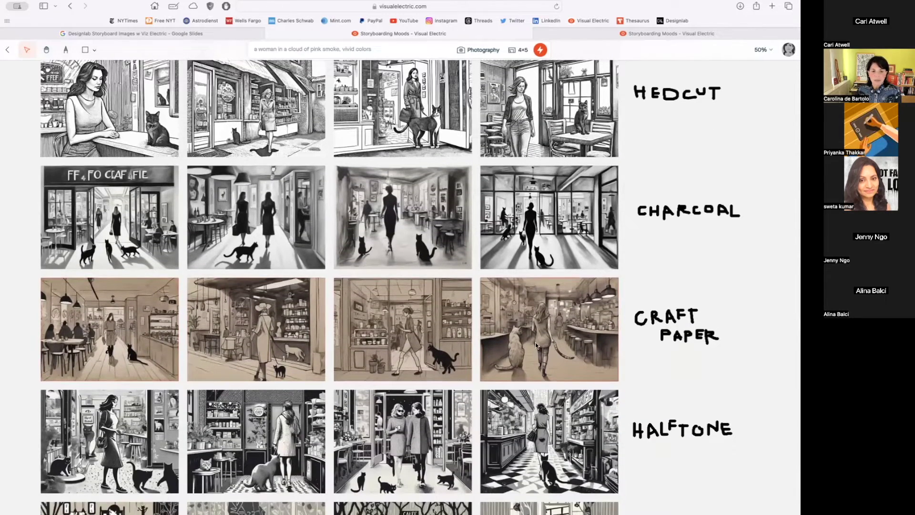
{"action": "scroll", "coordinate": [571, 351], "scroll_direction": "down", "scroll_amount": 4}
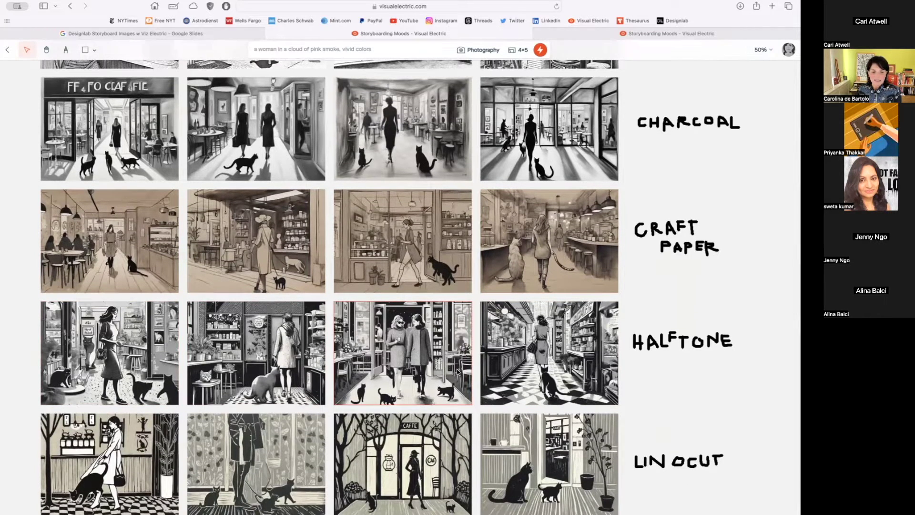
{"action": "scroll", "coordinate": [458, 372], "scroll_direction": "down", "scroll_amount": 3}
{"action": "scroll", "coordinate": [456, 371], "scroll_direction": "down", "scroll_amount": 5}
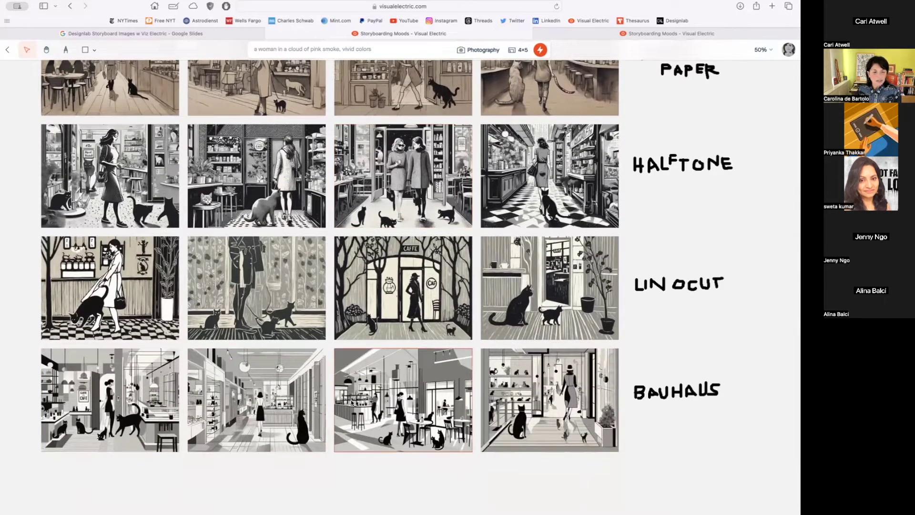
Examine the second column of mood samples on the Storyboarding Moods canvas, from Pixel down to Screen Print
{"action": "scroll", "coordinate": [469, 406], "scroll_direction": "right", "scroll_amount": 20}
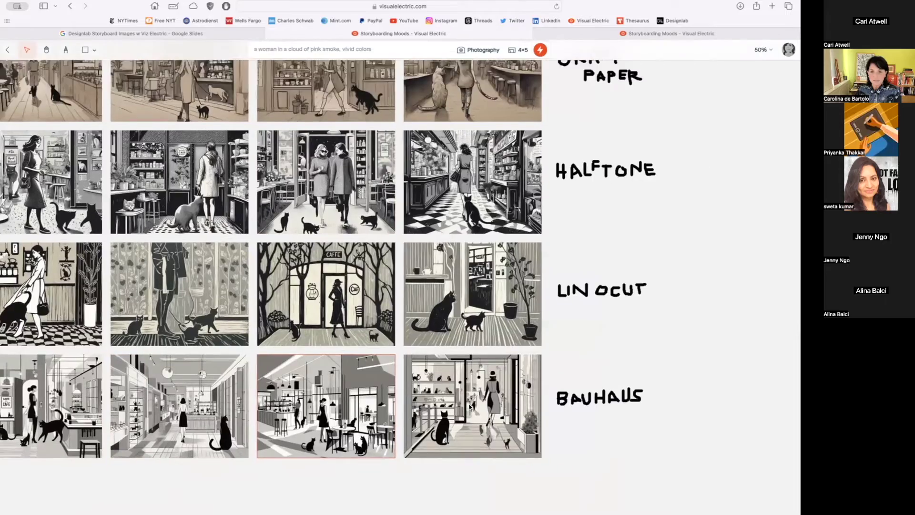
{"action": "scroll", "coordinate": [470, 406], "scroll_direction": "up", "scroll_amount": 7}
{"action": "scroll", "coordinate": [470, 407], "scroll_direction": "right", "scroll_amount": 5}
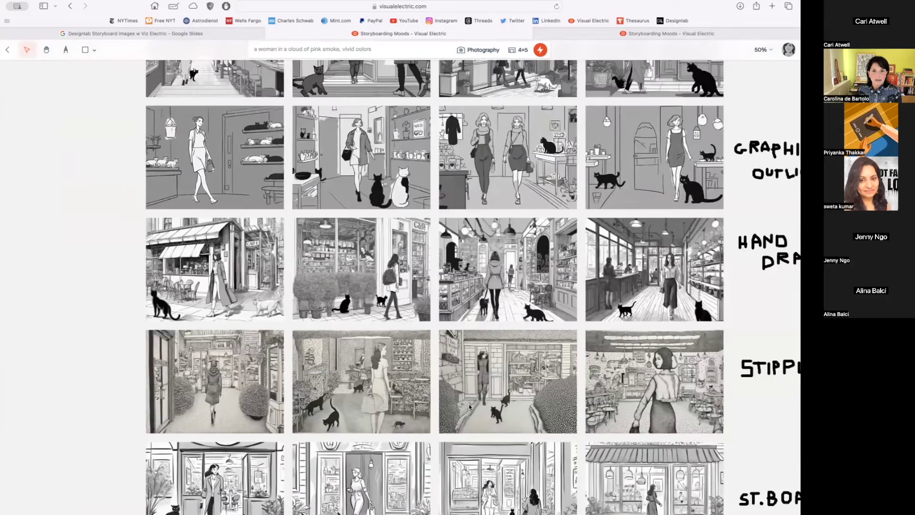
{"action": "scroll", "coordinate": [470, 407], "scroll_direction": "right", "scroll_amount": 2}
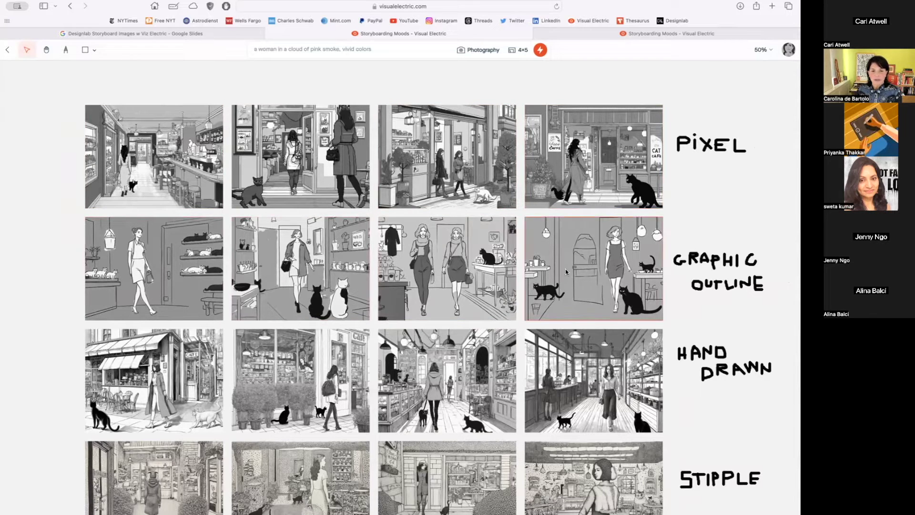
{"action": "scroll", "coordinate": [567, 270], "scroll_direction": "down", "scroll_amount": 1}
{"action": "scroll", "coordinate": [567, 271], "scroll_direction": "down", "scroll_amount": 3}
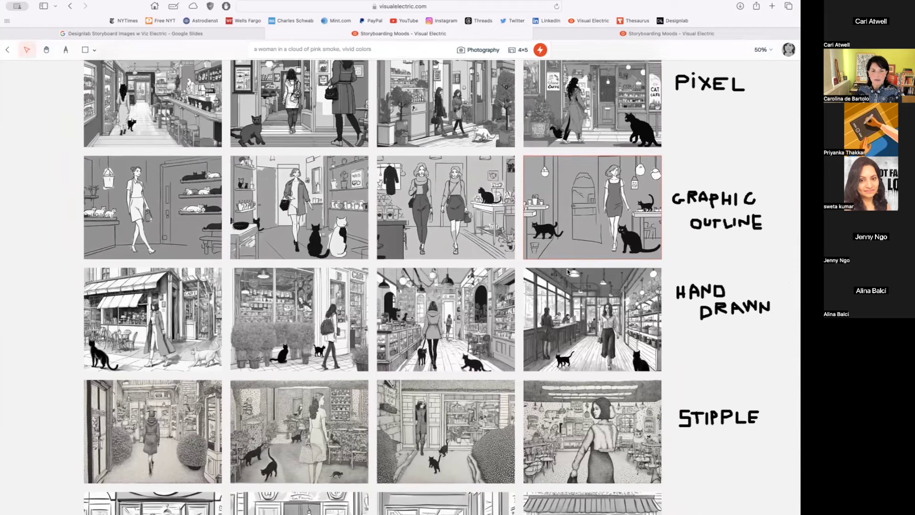
{"action": "scroll", "coordinate": [568, 272], "scroll_direction": "down", "scroll_amount": 1}
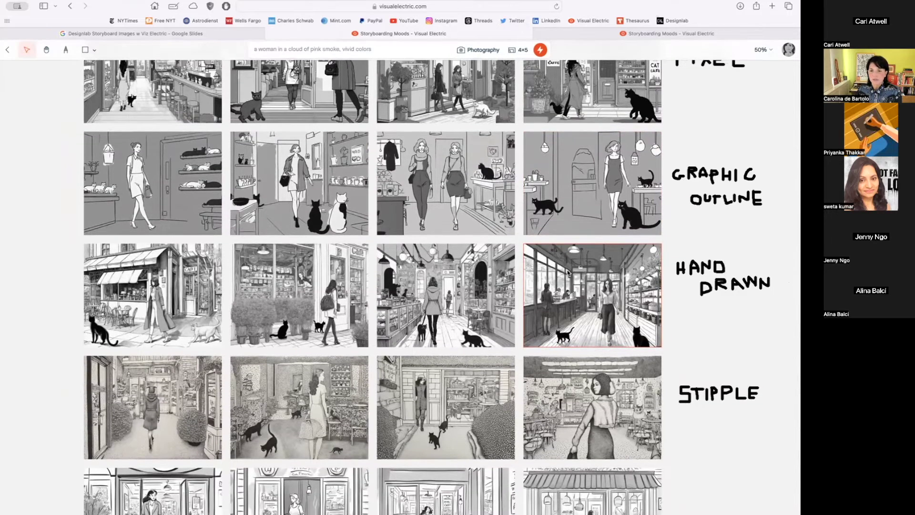
{"action": "scroll", "coordinate": [514, 295], "scroll_direction": "down", "scroll_amount": 4}
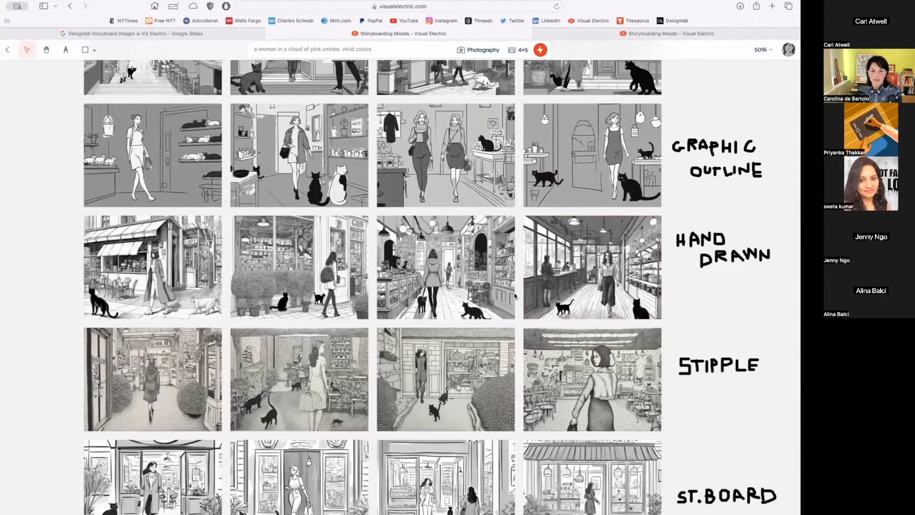
{"action": "scroll", "coordinate": [514, 295], "scroll_direction": "down", "scroll_amount": 1}
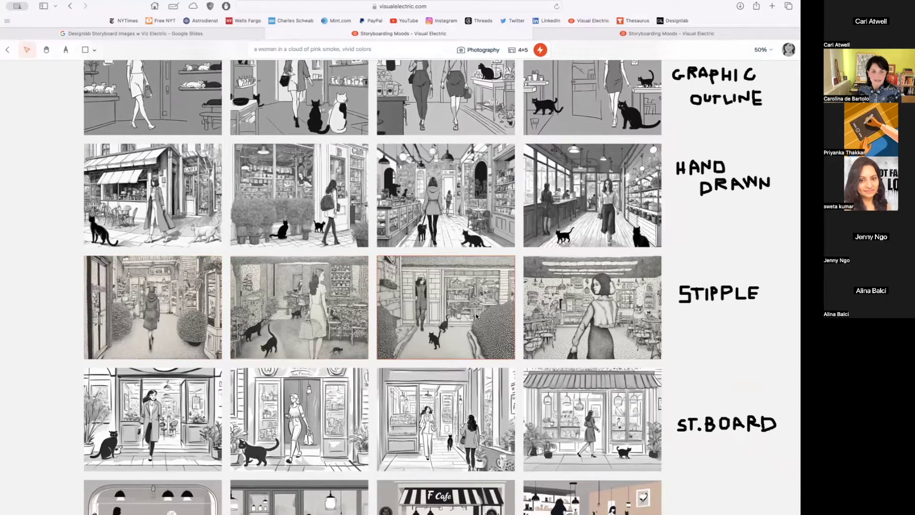
{"action": "scroll", "coordinate": [476, 315], "scroll_direction": "down", "scroll_amount": 3}
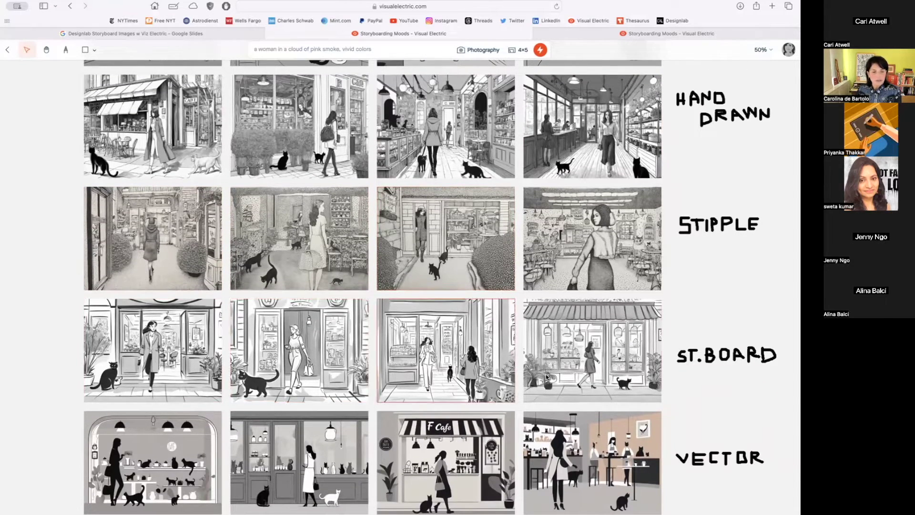
{"action": "scroll", "coordinate": [583, 379], "scroll_direction": "down", "scroll_amount": 4}
{"action": "scroll", "coordinate": [582, 379], "scroll_direction": "down", "scroll_amount": 1}
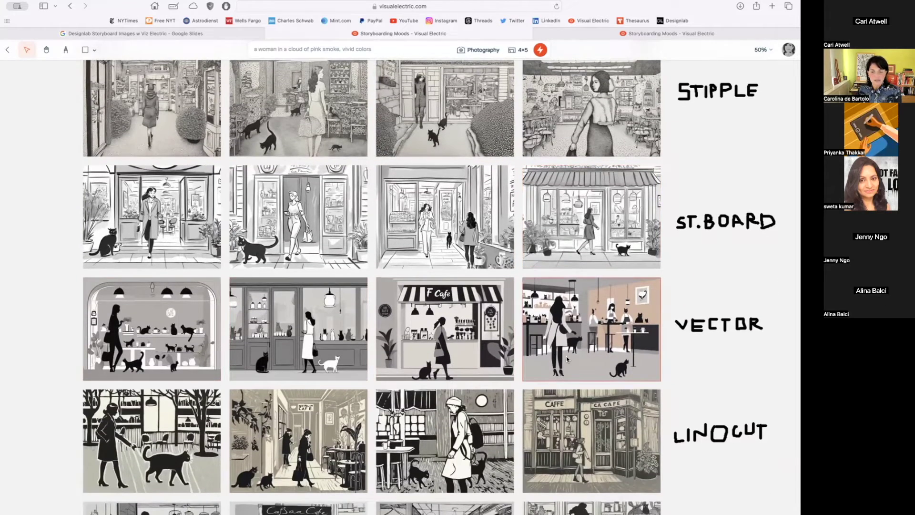
{"action": "scroll", "coordinate": [567, 359], "scroll_direction": "down", "scroll_amount": 4}
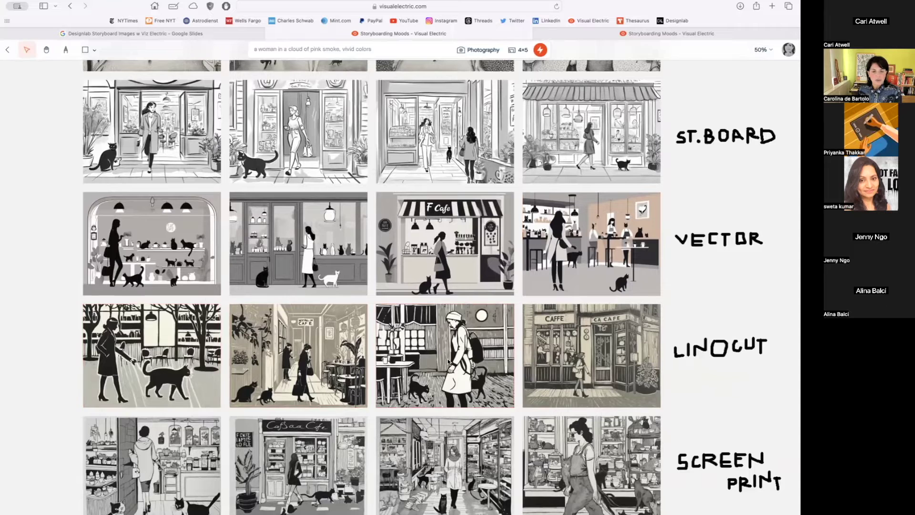
Examine the prompts and mood settings behind sample images in the Screen Print, Vector and Linocut rows
{"action": "scroll", "coordinate": [577, 365], "scroll_direction": "down", "scroll_amount": 4}
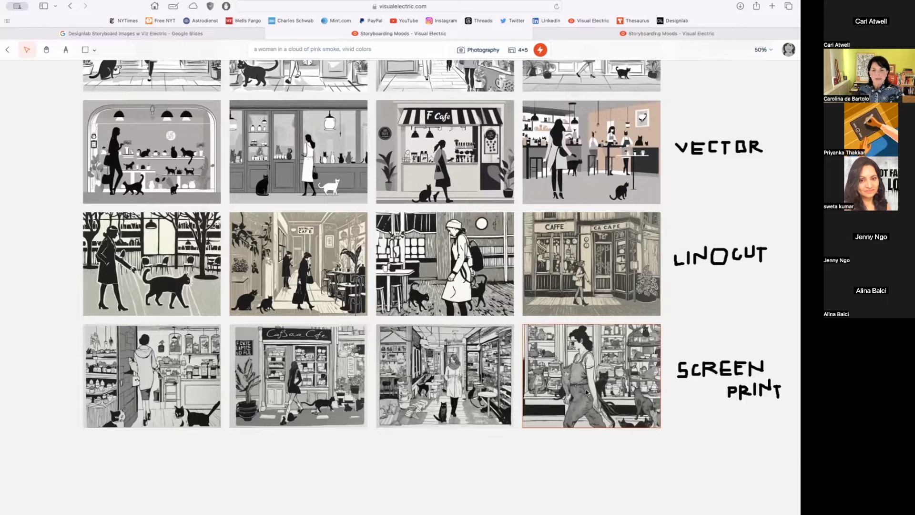
{"action": "scroll", "coordinate": [585, 389], "scroll_direction": "down", "scroll_amount": 2}
{"action": "scroll", "coordinate": [586, 390], "scroll_direction": "right", "scroll_amount": 3}
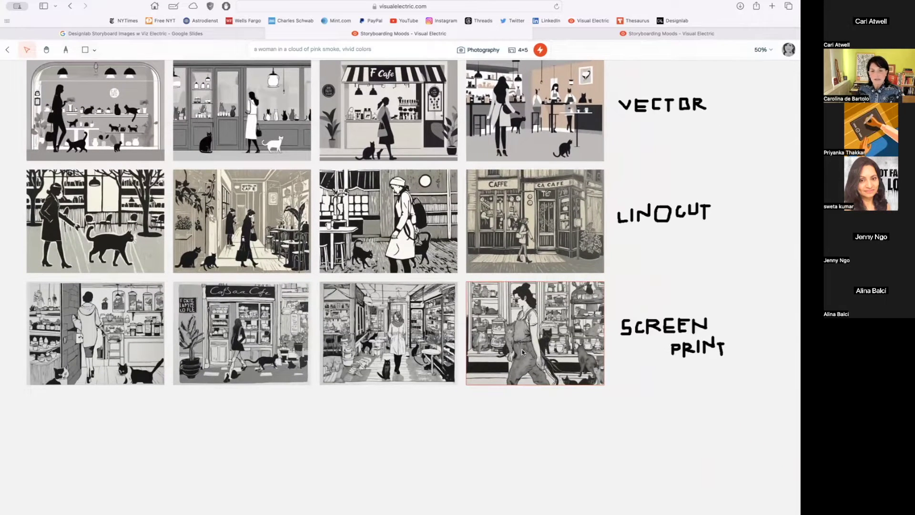
{"action": "left_click", "coordinate": [522, 353]}
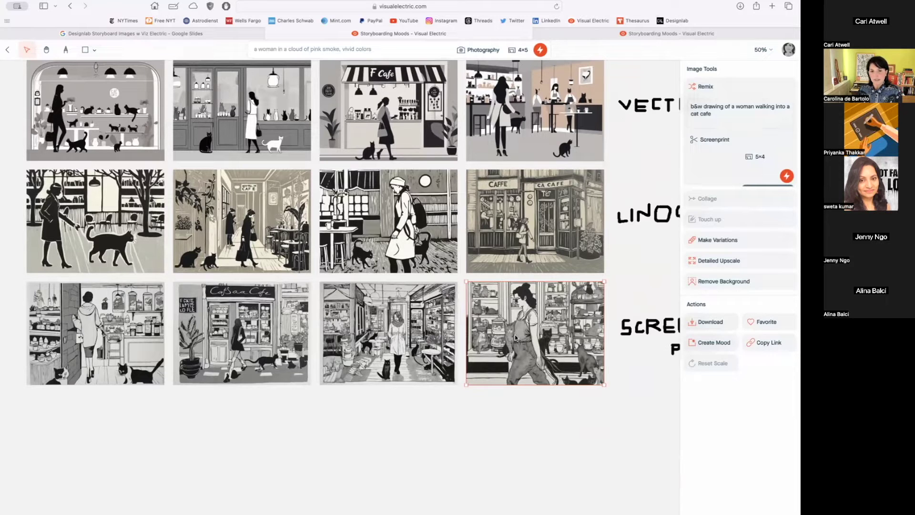
{"action": "left_click", "coordinate": [540, 117]}
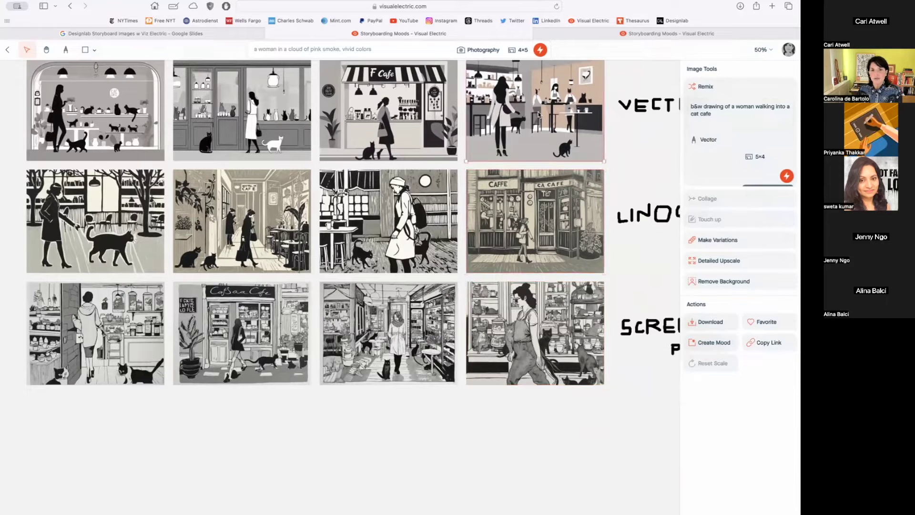
{"action": "left_click", "coordinate": [388, 333]}
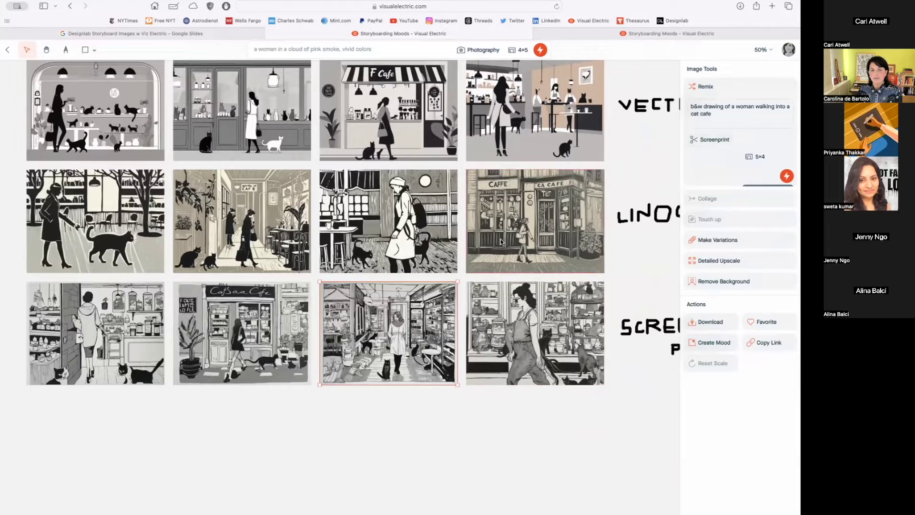
{"action": "left_click", "coordinate": [501, 242]}
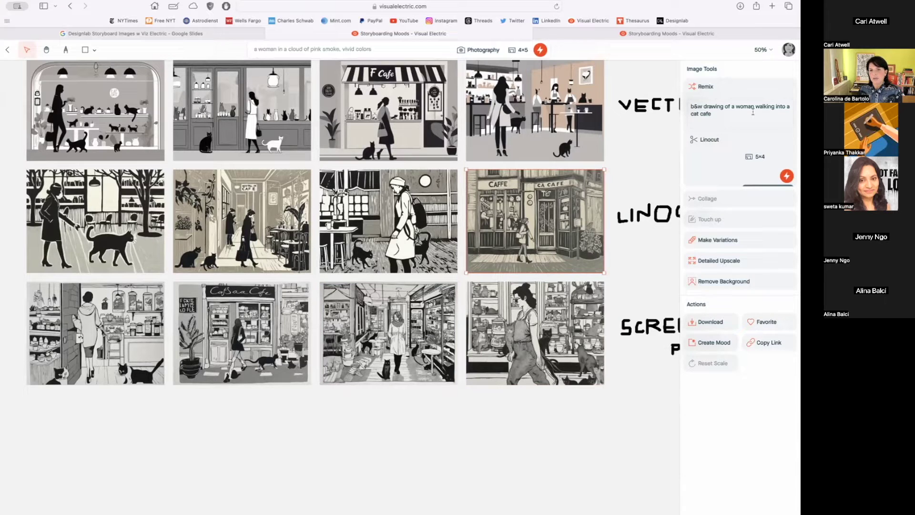
{"action": "triple_click", "coordinate": [707, 113]}
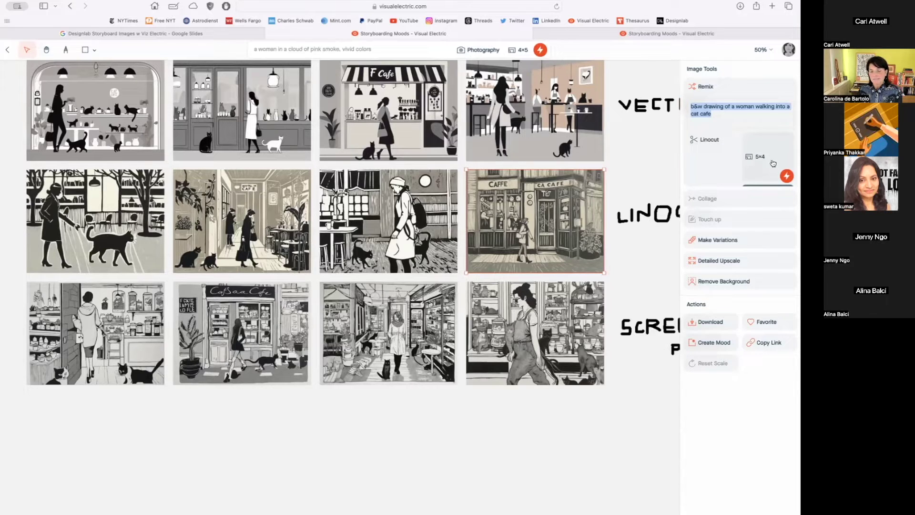
{"action": "left_click", "coordinate": [563, 425]}
Generate a 2× Detailed Upscale of the second Stipple sample image with creativity set to 10%
{"action": "scroll", "coordinate": [563, 426], "scroll_direction": "down", "scroll_amount": 1}
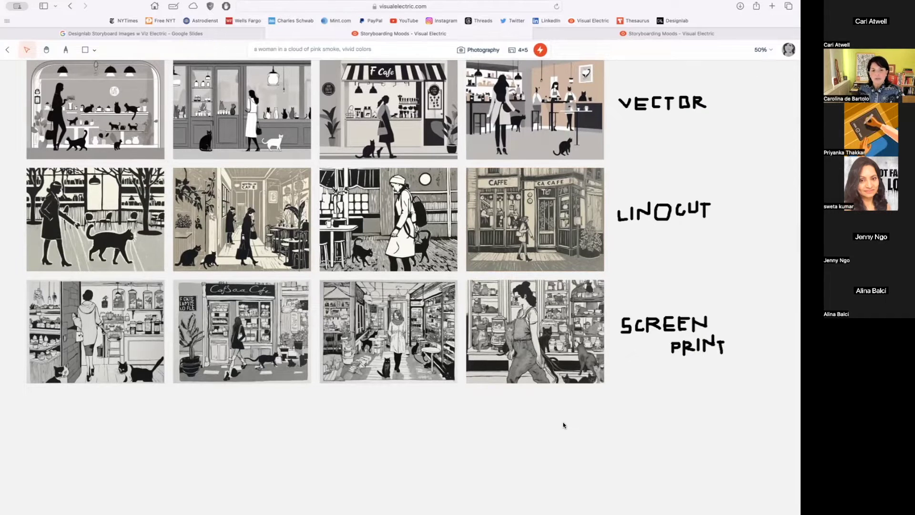
{"action": "scroll", "coordinate": [563, 425], "scroll_direction": "up", "scroll_amount": 10}
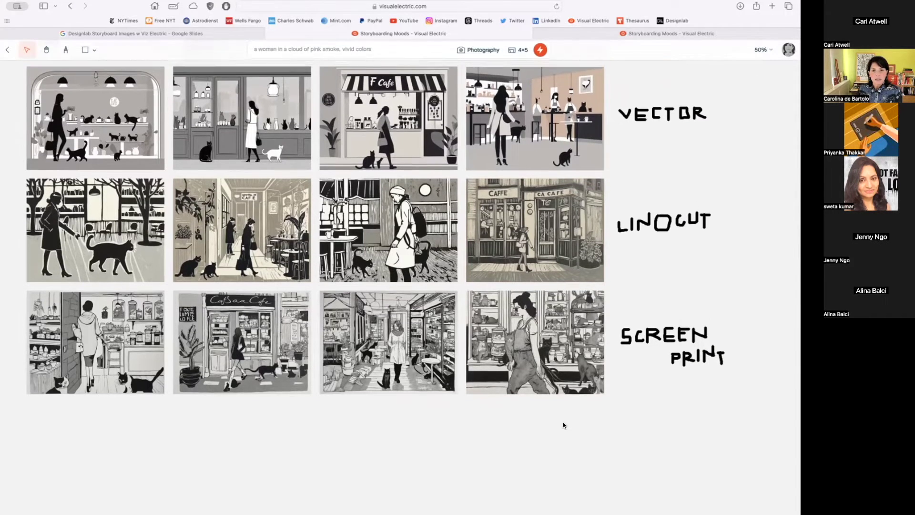
{"action": "scroll", "coordinate": [563, 425], "scroll_direction": "up", "scroll_amount": 7}
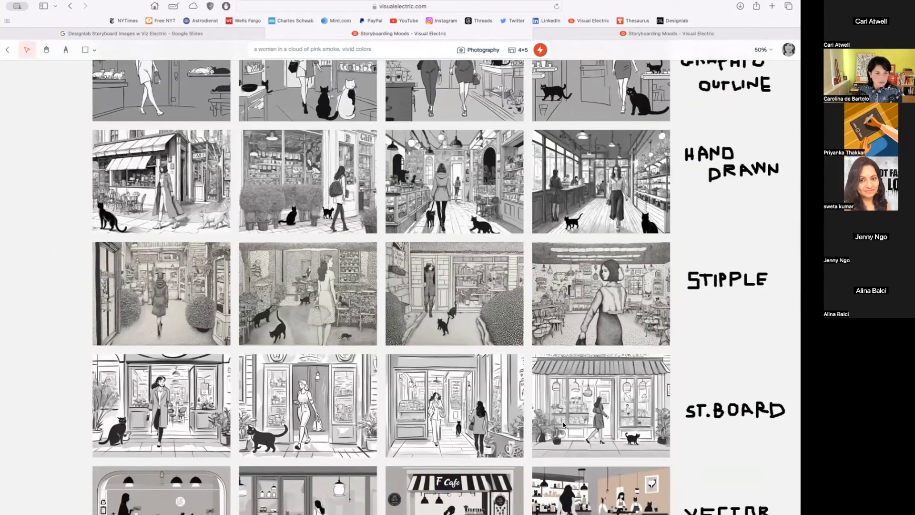
{"action": "left_click", "coordinate": [308, 293]}
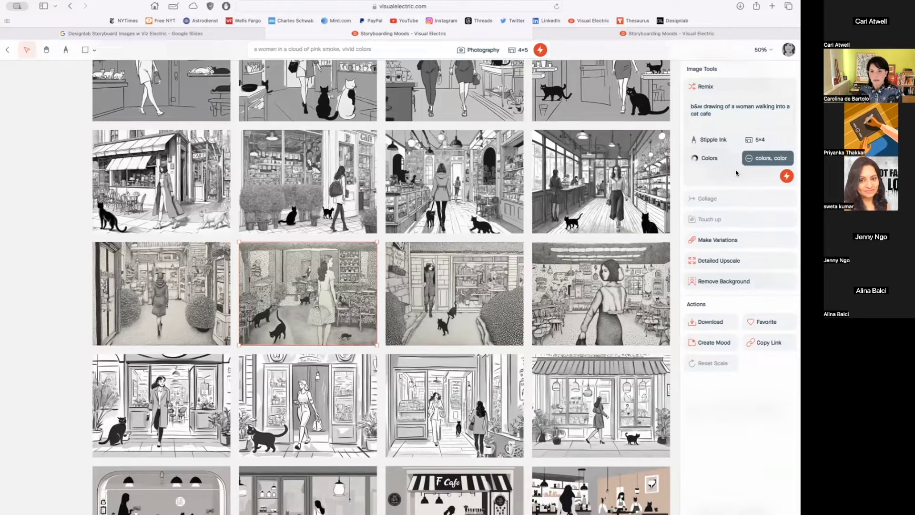
{"action": "left_click", "coordinate": [712, 262]}
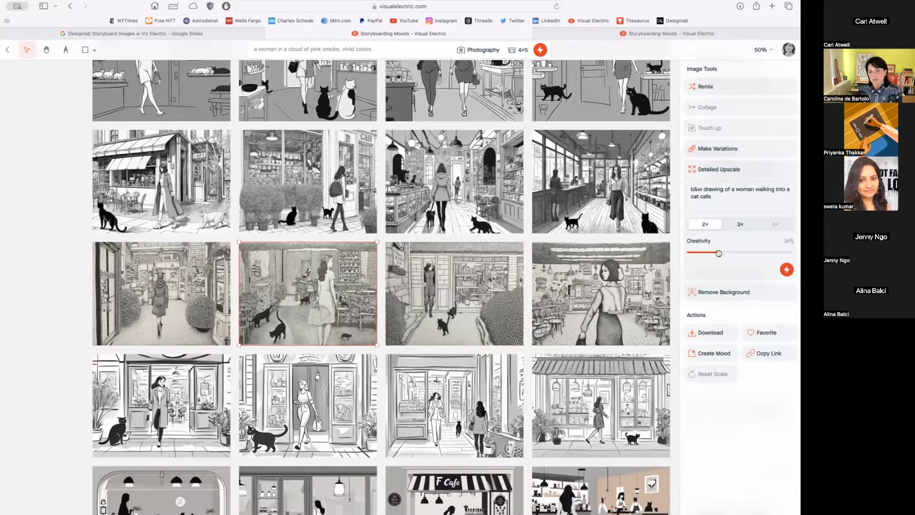
{"action": "left_click_drag", "start_coordinate": [718, 253], "coordinate": [782, 253]}
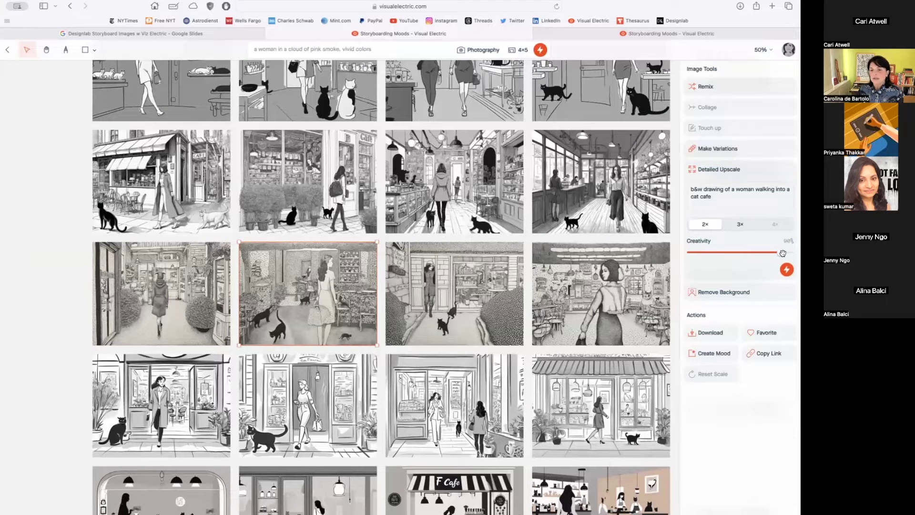
{"action": "left_click_drag", "start_coordinate": [783, 253], "coordinate": [696, 256]}
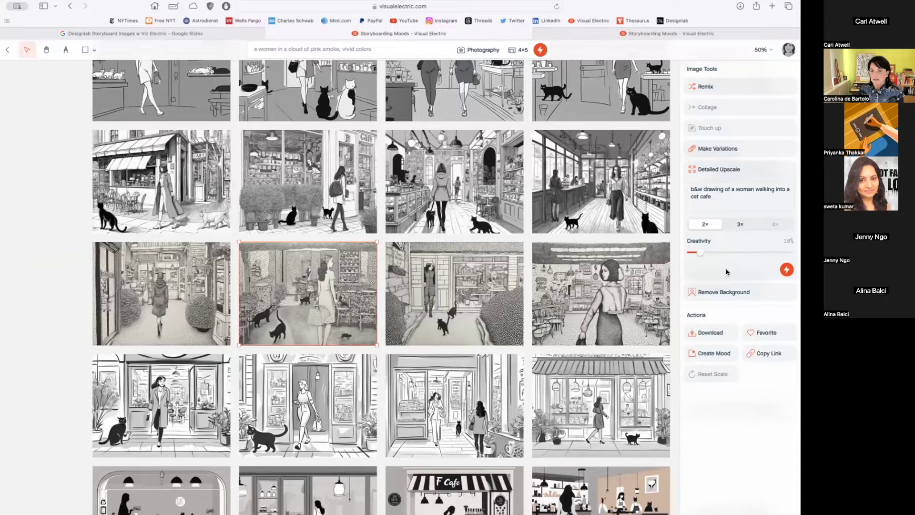
{"action": "left_click", "coordinate": [787, 271]}
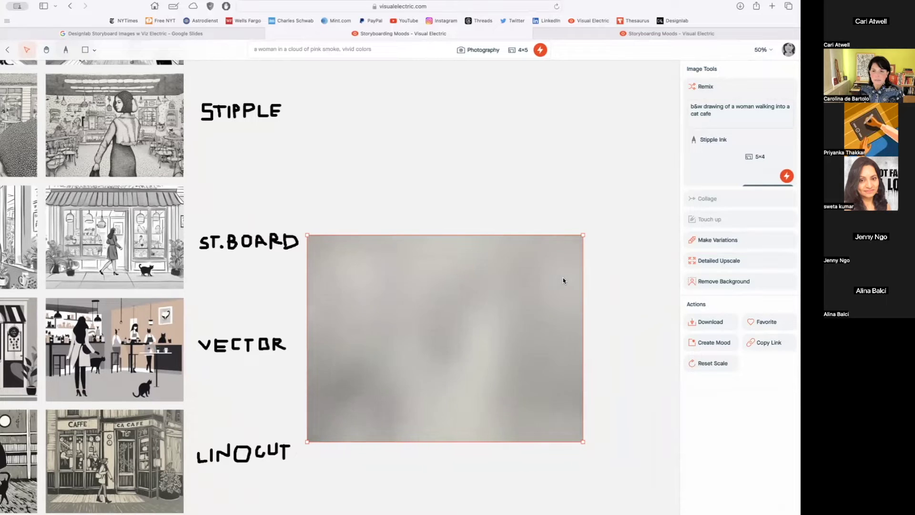
Generate a 2× Detailed Upscale of the first Riso sample image at 10% creativity
{"action": "scroll", "coordinate": [563, 280], "scroll_direction": "left", "scroll_amount": 2}
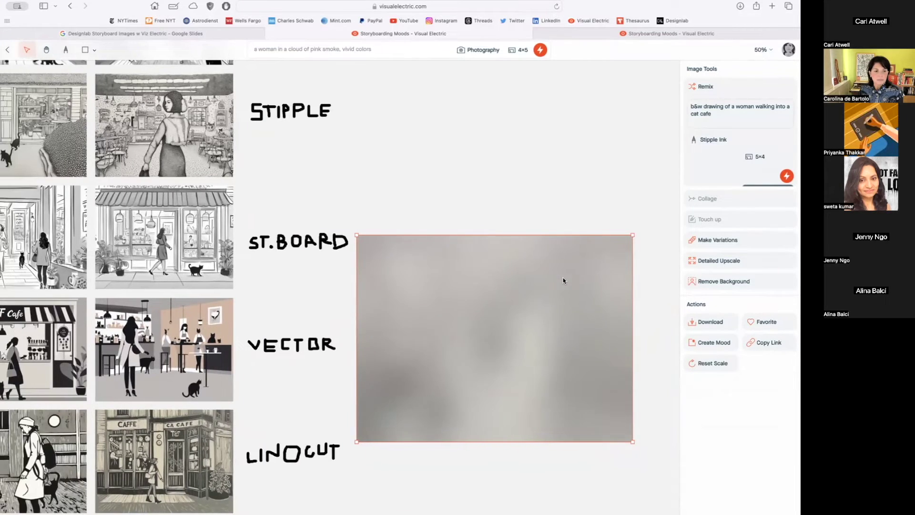
{"action": "scroll", "coordinate": [563, 280], "scroll_direction": "up", "scroll_amount": 10}
{"action": "scroll", "coordinate": [563, 281], "scroll_direction": "left", "scroll_amount": 10}
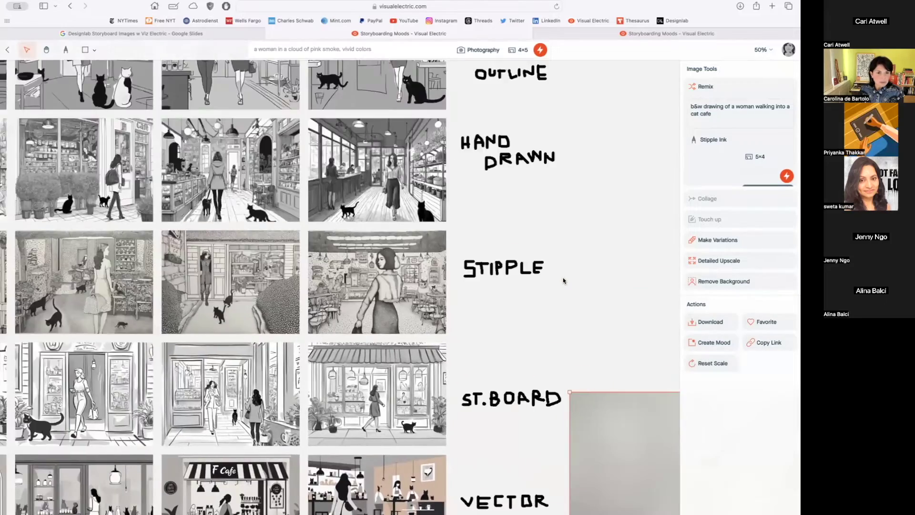
{"action": "scroll", "coordinate": [562, 280], "scroll_direction": "up", "scroll_amount": 6}
{"action": "scroll", "coordinate": [562, 280], "scroll_direction": "left", "scroll_amount": 6}
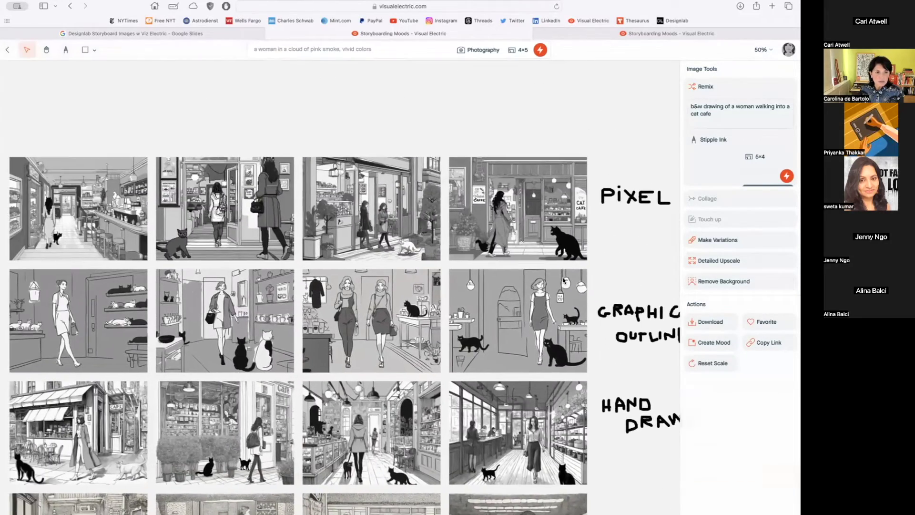
{"action": "scroll", "coordinate": [562, 280], "scroll_direction": "left", "scroll_amount": 15}
{"action": "scroll", "coordinate": [565, 280], "scroll_direction": "down", "scroll_amount": 2}
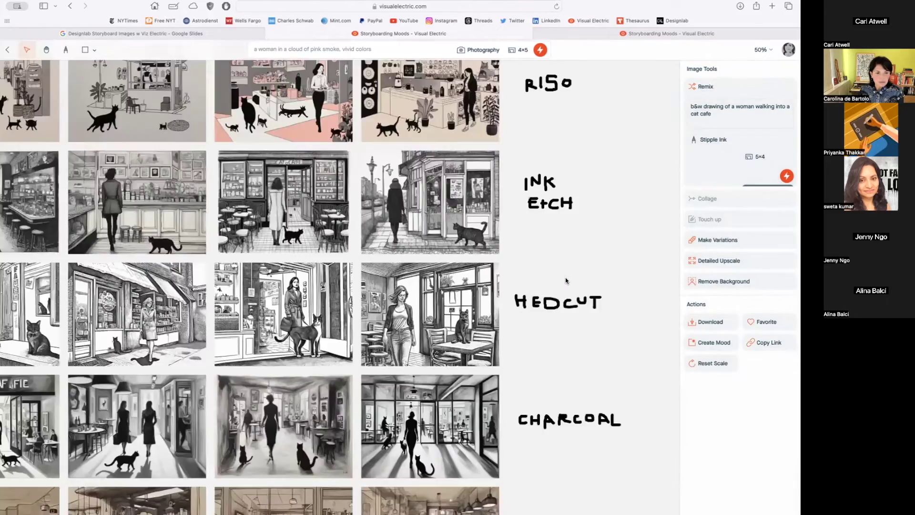
{"action": "scroll", "coordinate": [565, 277], "scroll_direction": "left", "scroll_amount": 4}
{"action": "scroll", "coordinate": [565, 277], "scroll_direction": "down", "scroll_amount": 2}
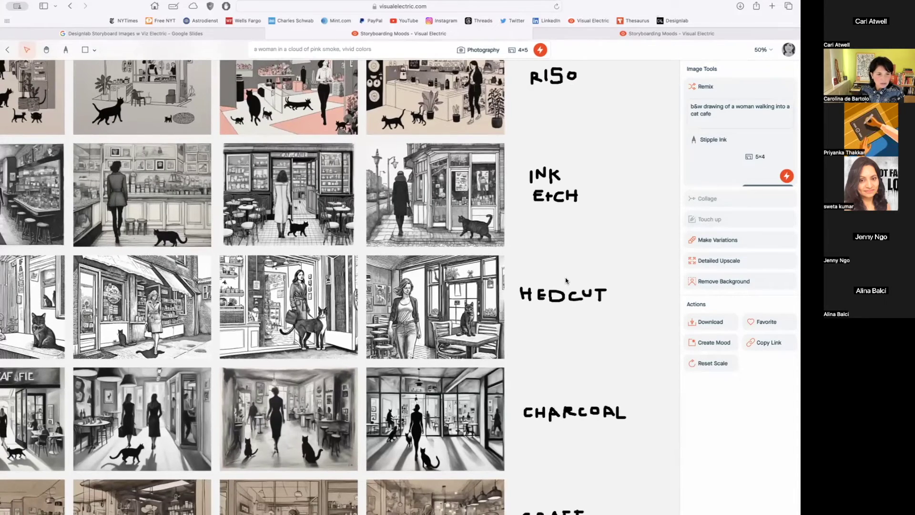
{"action": "scroll", "coordinate": [565, 280], "scroll_direction": "up", "scroll_amount": 2}
{"action": "scroll", "coordinate": [565, 281], "scroll_direction": "left", "scroll_amount": 2}
{"action": "scroll", "coordinate": [565, 280], "scroll_direction": "left", "scroll_amount": 14}
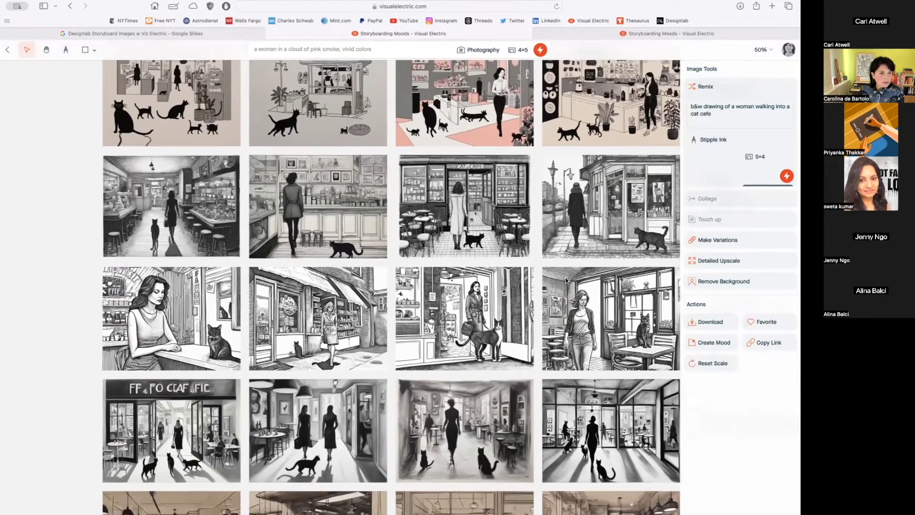
{"action": "scroll", "coordinate": [566, 279], "scroll_direction": "up", "scroll_amount": 11}
{"action": "scroll", "coordinate": [565, 279], "scroll_direction": "right", "scroll_amount": 4}
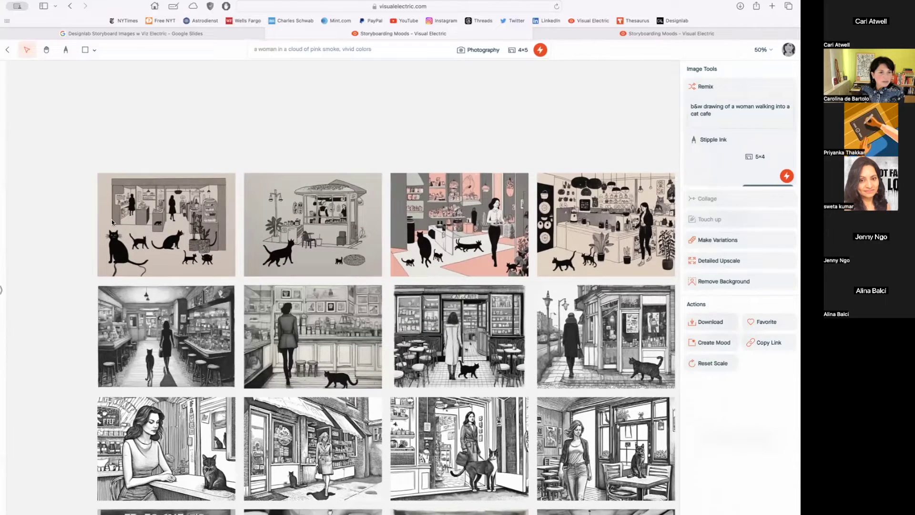
{"action": "left_click", "coordinate": [112, 222]}
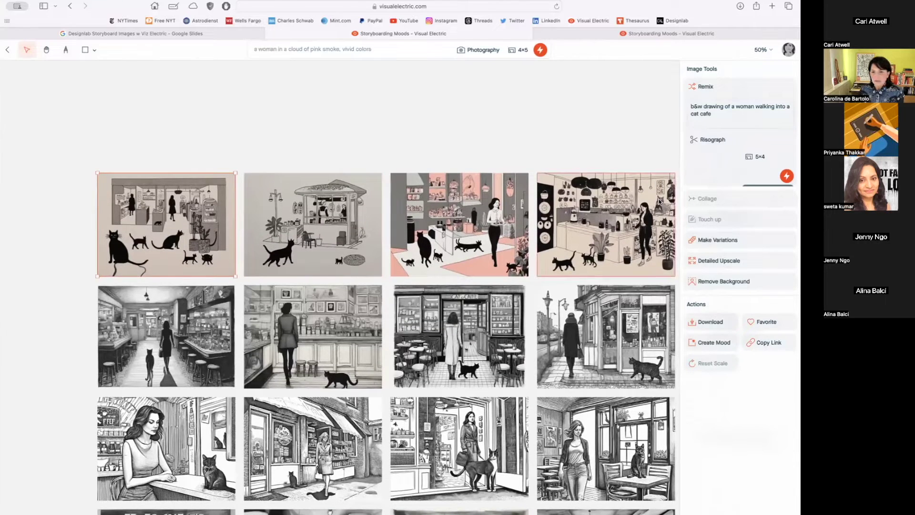
{"action": "left_click", "coordinate": [722, 261]}
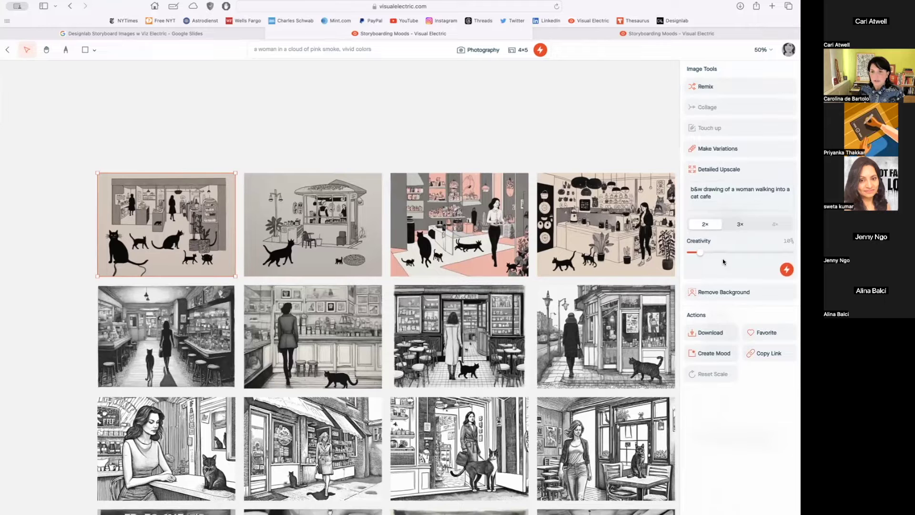
{"action": "left_click", "coordinate": [786, 269]}
Move both upscaled images farther away from the mood labels, stacking the Riso upscale directly above the Stipple one
{"action": "scroll", "coordinate": [470, 261], "scroll_direction": "right", "scroll_amount": 2}
{"action": "scroll", "coordinate": [470, 261], "scroll_direction": "down", "scroll_amount": 5}
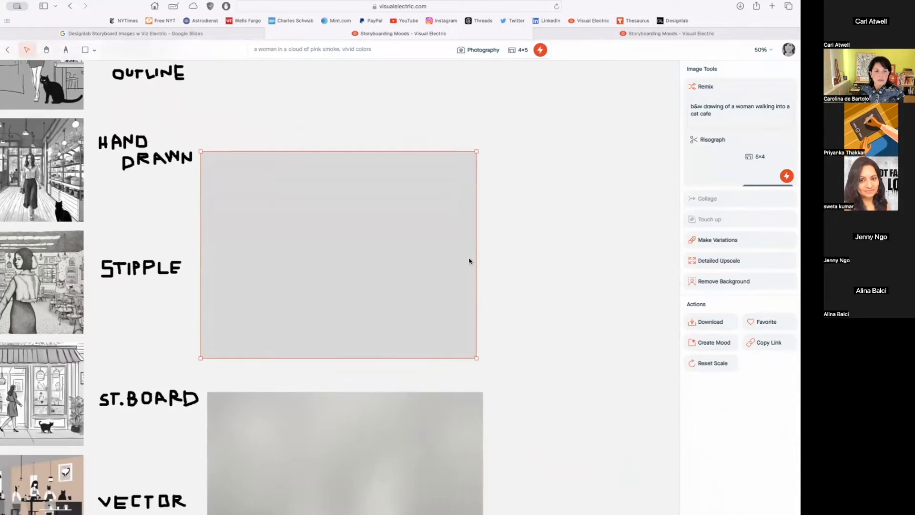
{"action": "left_click_drag", "start_coordinate": [402, 206], "coordinate": [542, 217]}
{"action": "left_click_drag", "start_coordinate": [396, 369], "coordinate": [528, 354]}
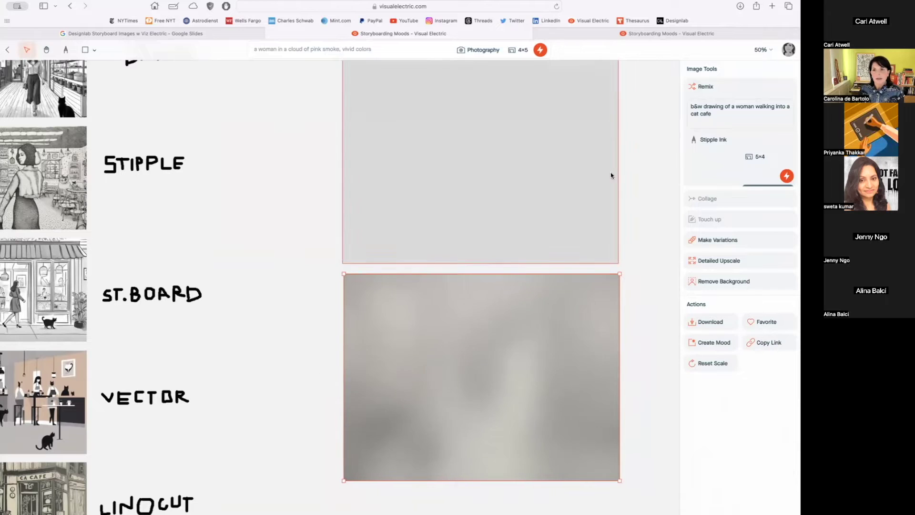
Zoom out to 13% to view both columns of mood samples together with the two upscaled images
{"action": "left_click", "coordinate": [769, 51]}
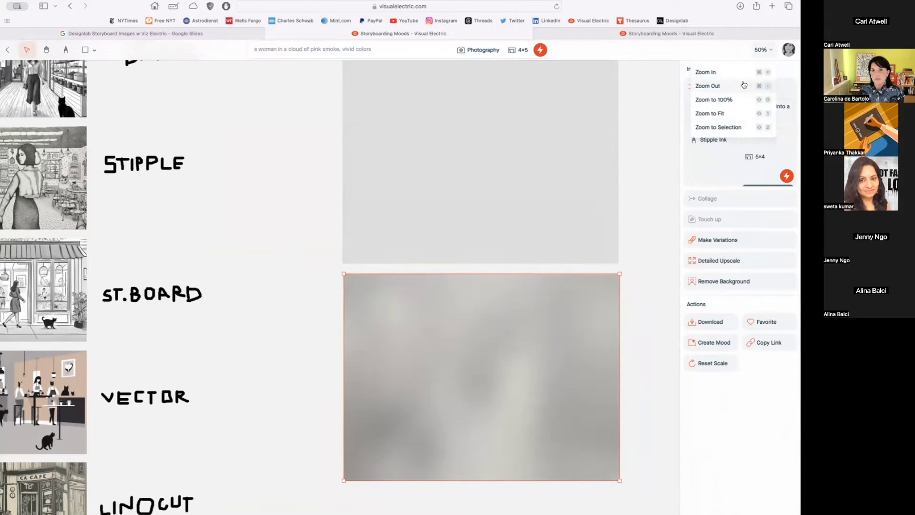
{"action": "left_click", "coordinate": [708, 86]}
{"action": "left_click", "coordinate": [763, 50]}
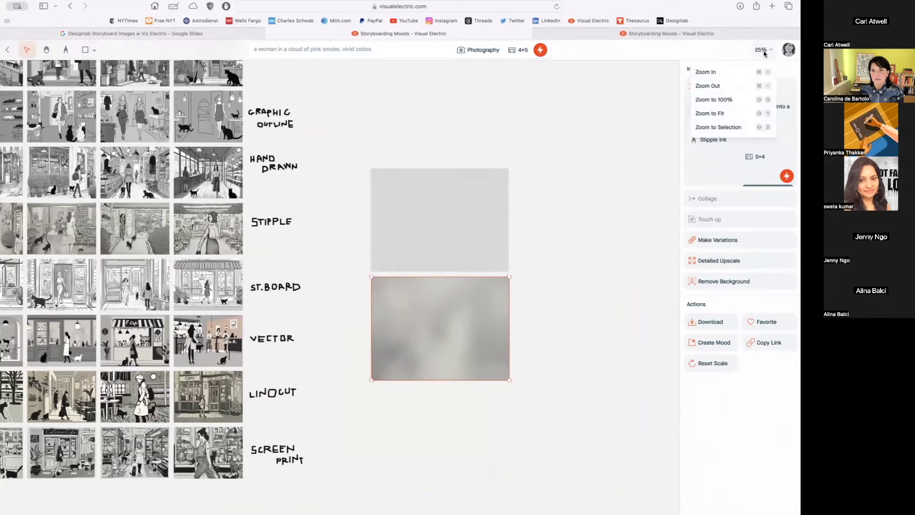
{"action": "left_click", "coordinate": [707, 85]}
{"action": "scroll", "coordinate": [558, 186], "scroll_direction": "left", "scroll_amount": 2}
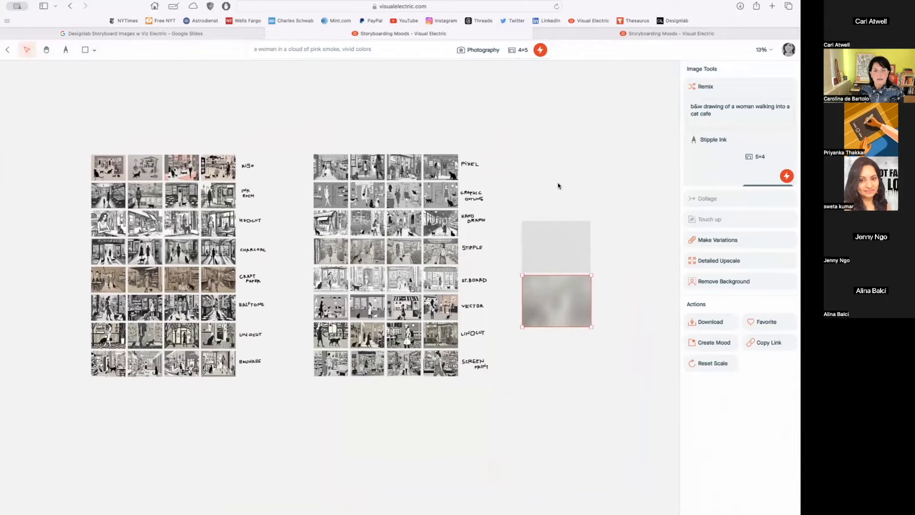
{"action": "scroll", "coordinate": [558, 185], "scroll_direction": "up", "scroll_amount": 2}
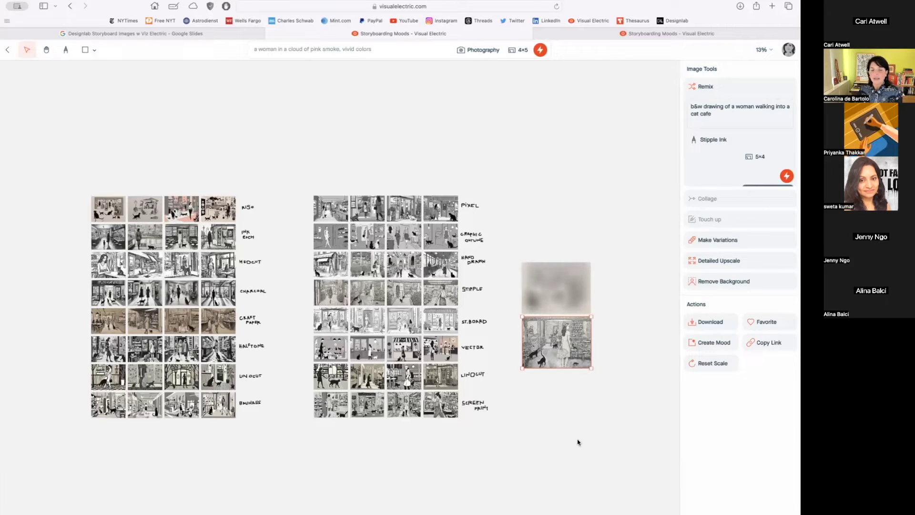
{"action": "scroll", "coordinate": [572, 440], "scroll_direction": "right", "scroll_amount": 3}
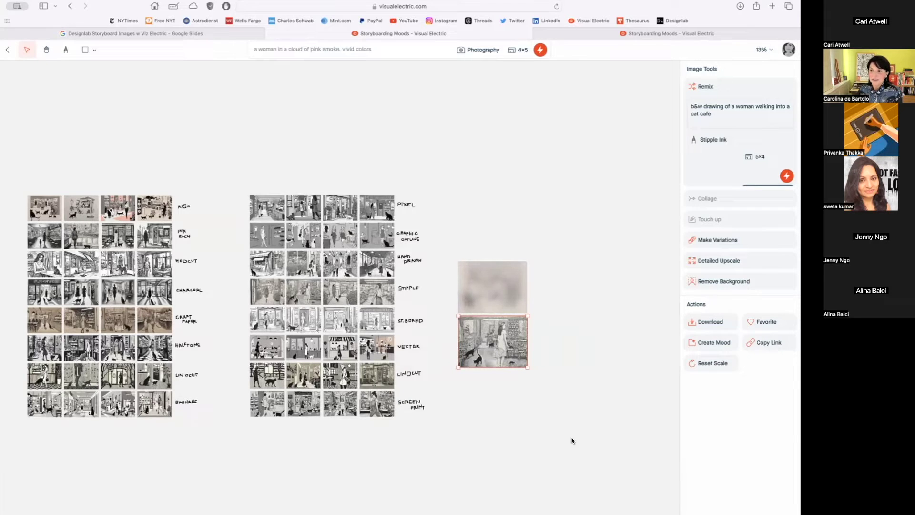
{"action": "scroll", "coordinate": [572, 440], "scroll_direction": "right", "scroll_amount": 1}
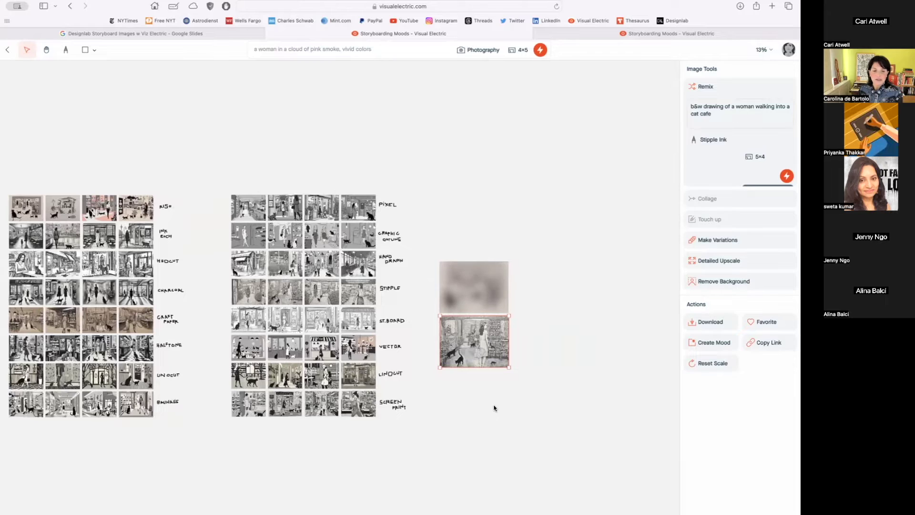
Zoom in to 50% on the upscaled Stipple image to examine its detail
{"action": "left_click", "coordinate": [762, 50]}
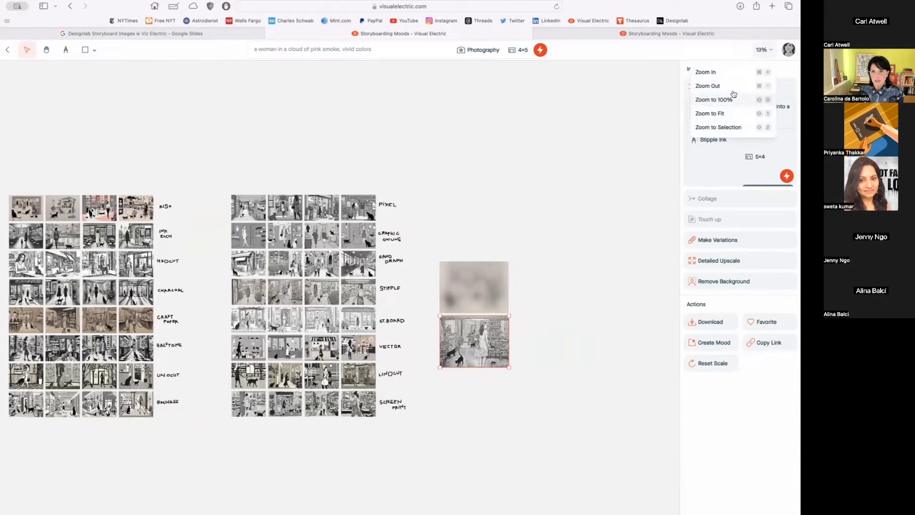
{"action": "left_click", "coordinate": [729, 72]}
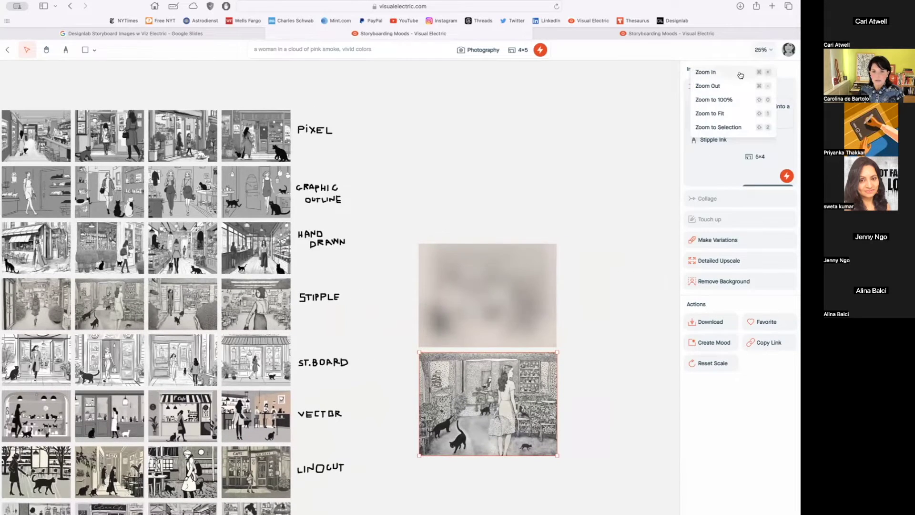
{"action": "left_click", "coordinate": [739, 72]}
{"action": "scroll", "coordinate": [539, 288], "scroll_direction": "down", "scroll_amount": 5}
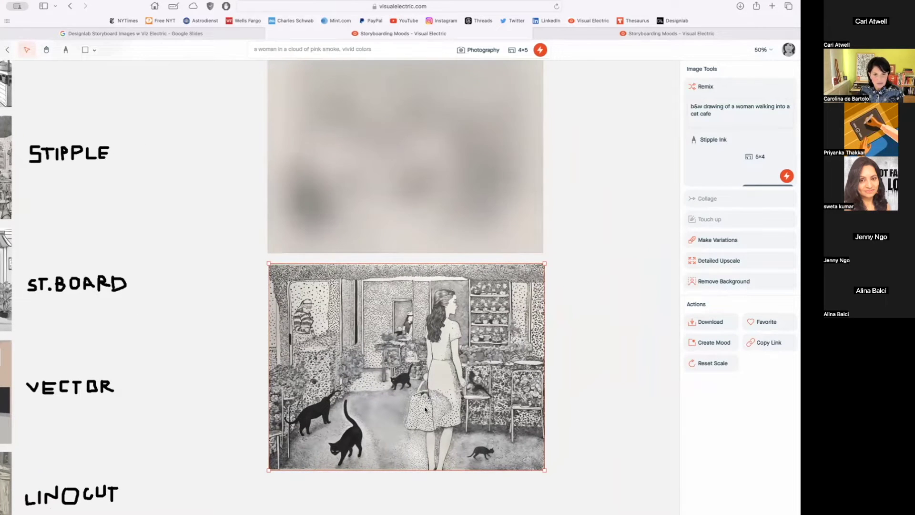
{"action": "scroll", "coordinate": [633, 370], "scroll_direction": "right", "scroll_amount": 2}
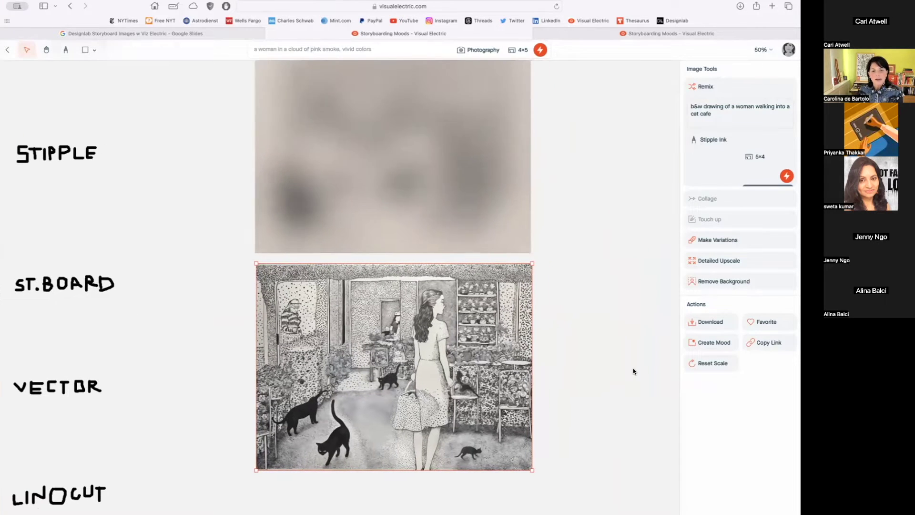
{"action": "scroll", "coordinate": [633, 368], "scroll_direction": "right", "scroll_amount": 6}
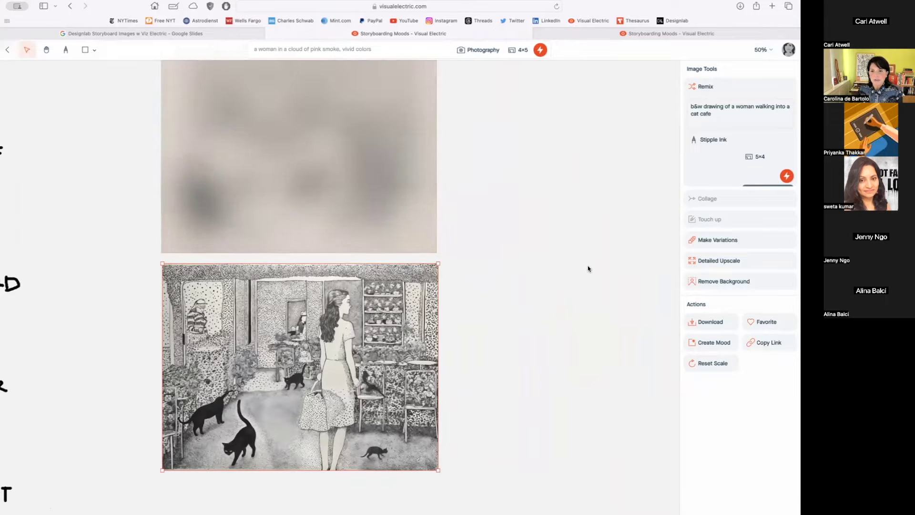
{"action": "left_click", "coordinate": [542, 289]}
{"action": "left_click", "coordinate": [411, 338]}
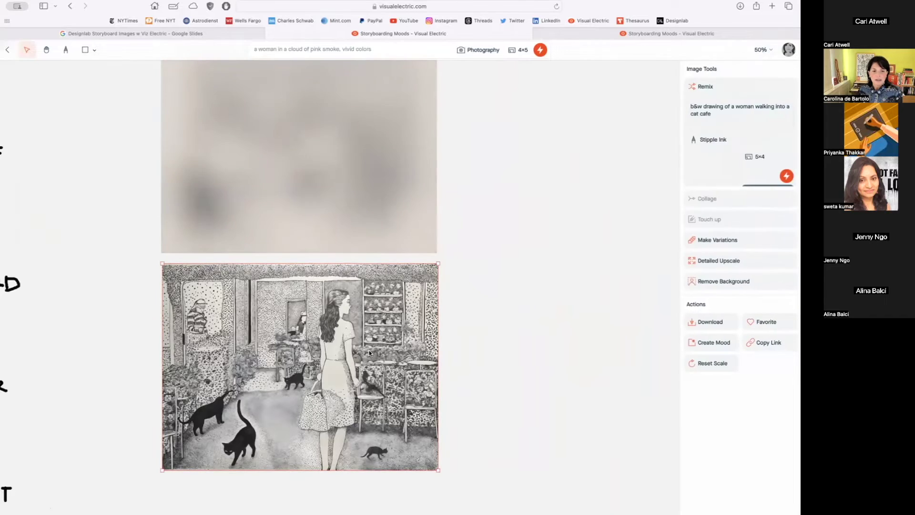
{"action": "left_click", "coordinate": [560, 345]}
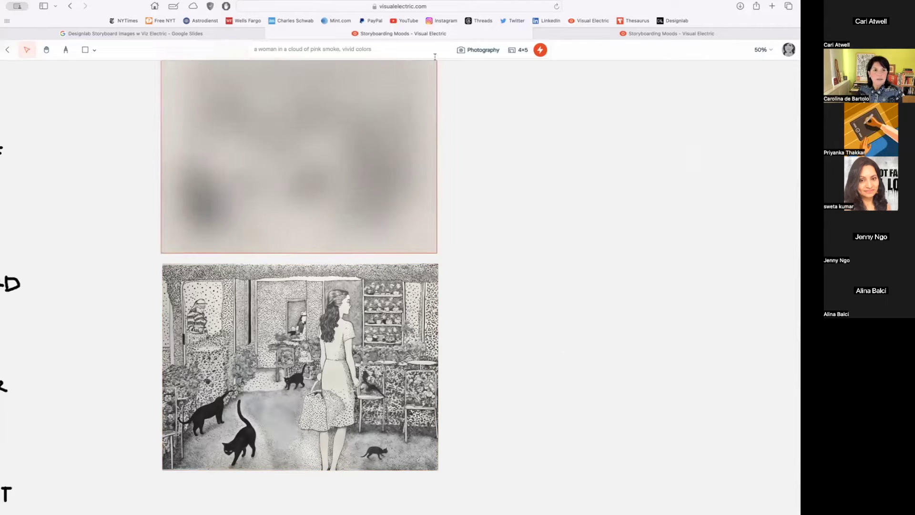
Write the image prompt "a woman looking on her phone for a place to visit"
{"action": "left_click", "coordinate": [337, 51]}
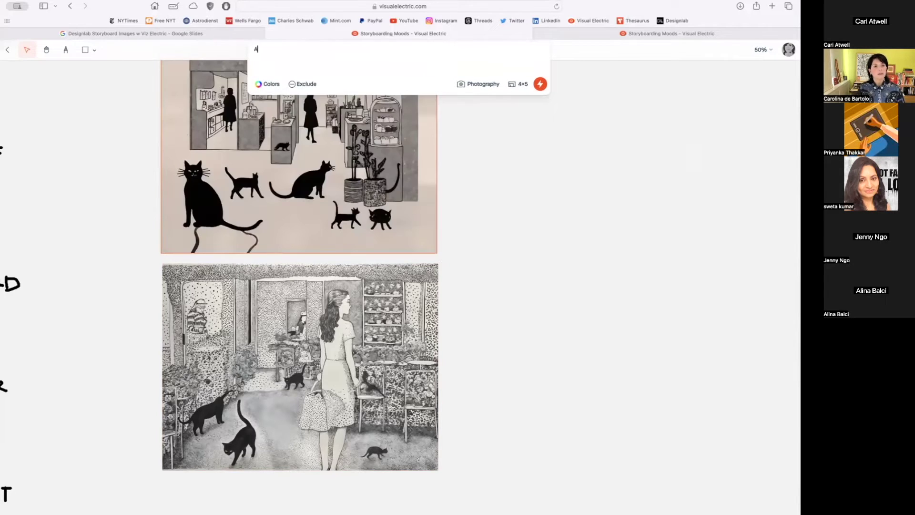
{"action": "type", "text": "a woman "}
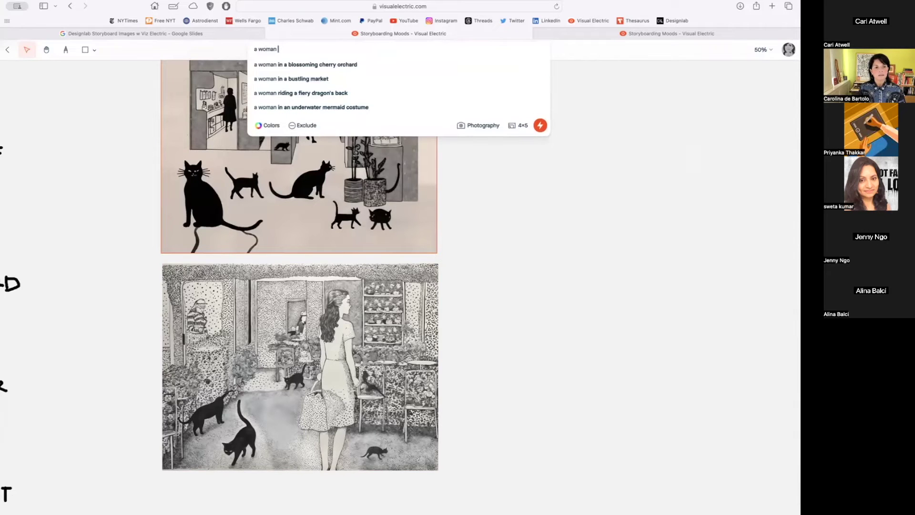
{"action": "type", "text": "look"}
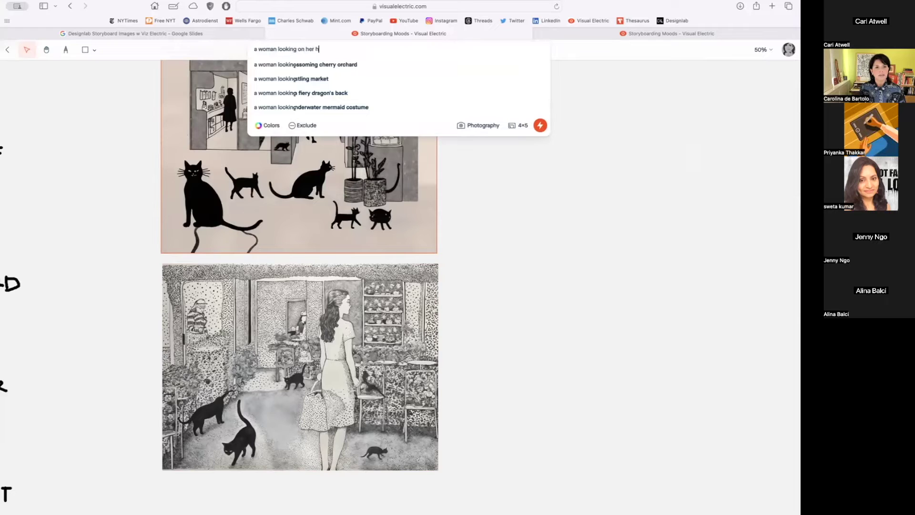
{"action": "type", "text": "ing on her phone for"}
{"action": "key", "text": "BackSpace"}
{"action": "key", "text": "BackSpace"}
{"action": "key", "text": "BackSpace"}
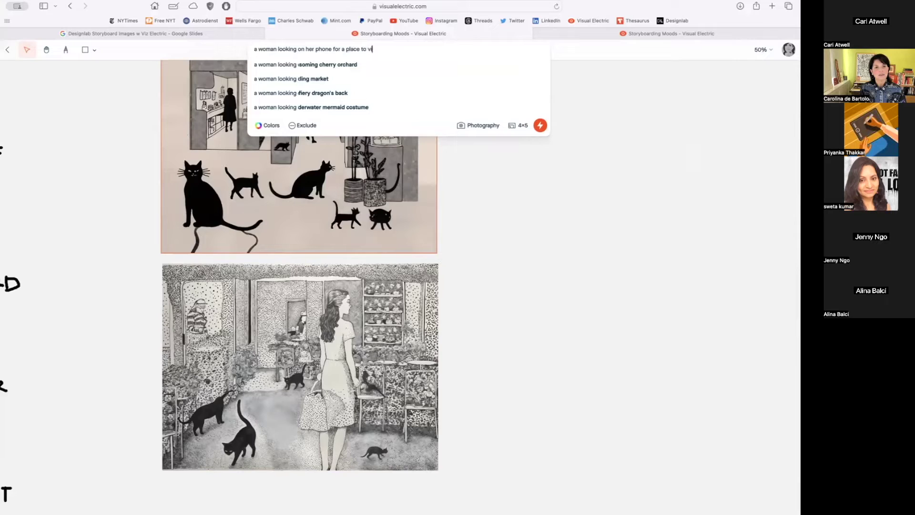
{"action": "type", "text": "it"}
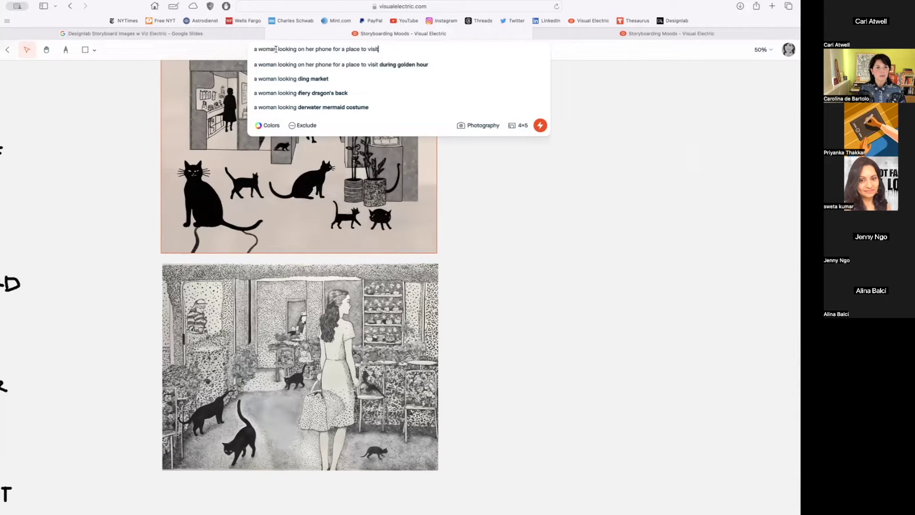
Revise the prompt to "a closeup of a woman looking at her phone for a place to visit in the city"
{"action": "left_click", "coordinate": [257, 49]}
{"action": "type", "text": "clo"}
{"action": "type", "text": "seup "}
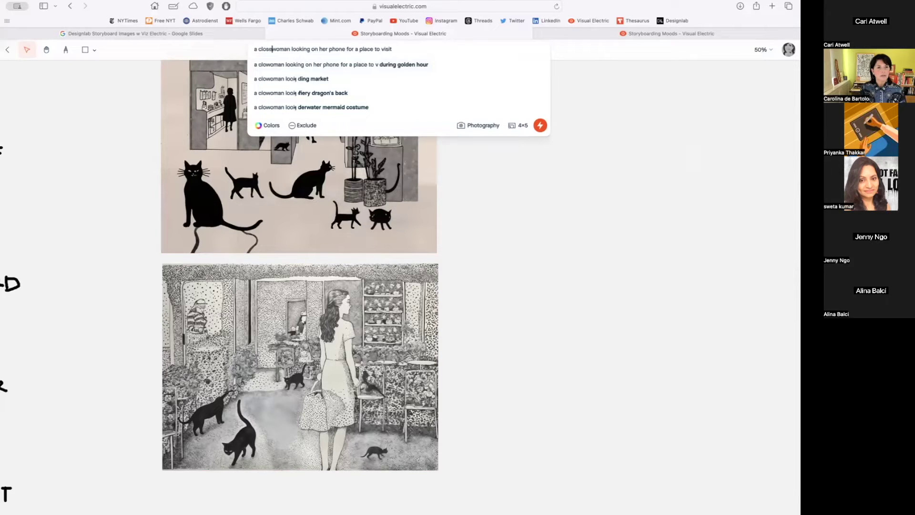
{"action": "type", "text": "of "}
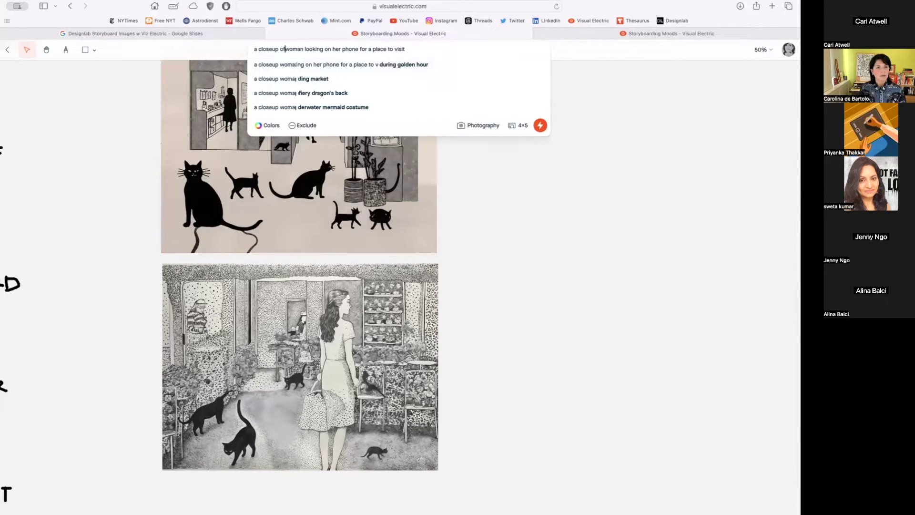
{"action": "type", "text": "a wom"}
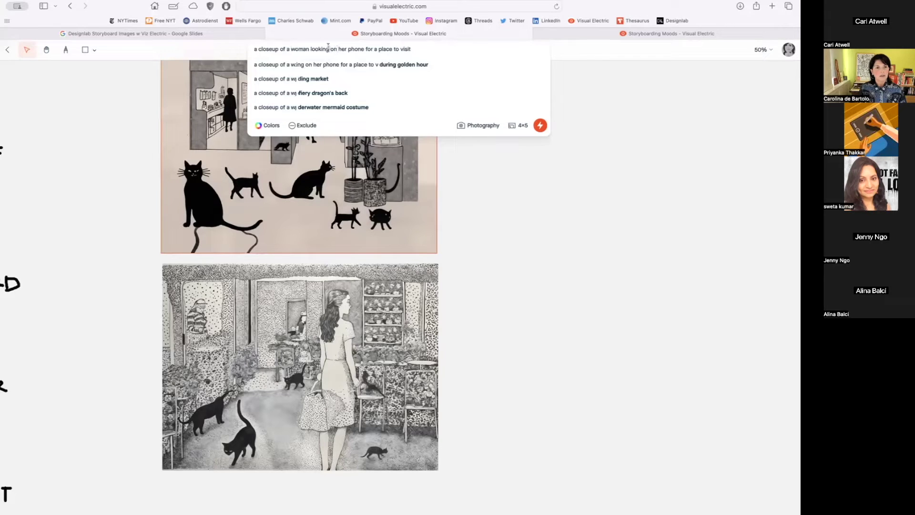
{"action": "type", "text": "an looking at"}
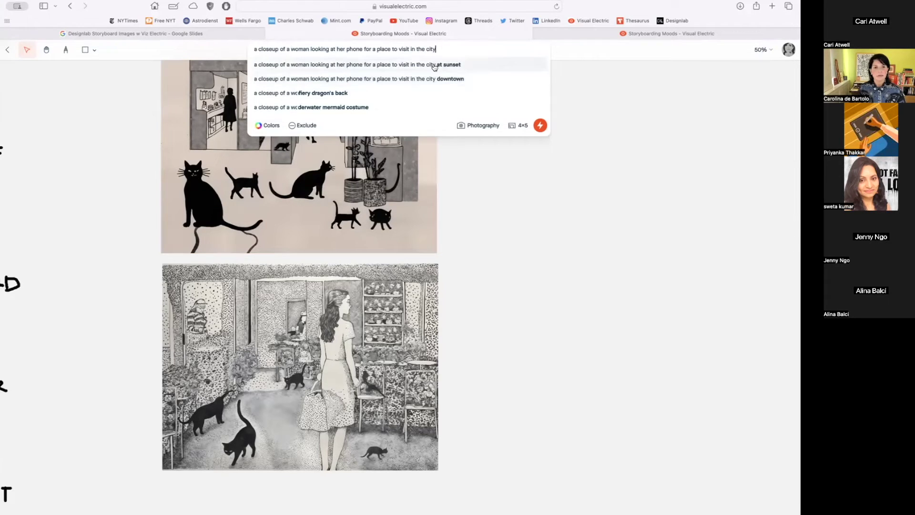
{"action": "left_click", "coordinate": [594, 120]}
Set the prompt's mood to Stipple Ink from the Illustration moods
{"action": "left_click", "coordinate": [486, 50]}
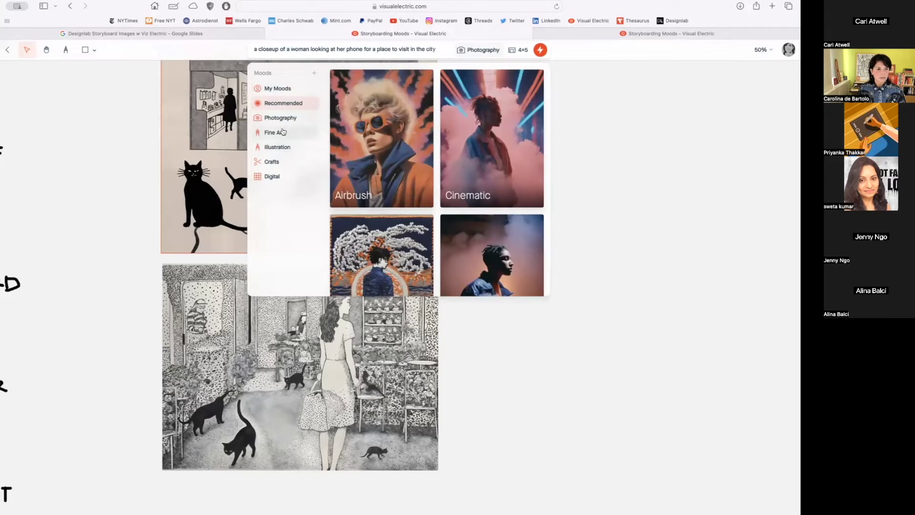
{"action": "left_click", "coordinate": [305, 146]}
{"action": "scroll", "coordinate": [455, 191], "scroll_direction": "down", "scroll_amount": 3}
{"action": "scroll", "coordinate": [455, 191], "scroll_direction": "down", "scroll_amount": 10}
{"action": "scroll", "coordinate": [455, 190], "scroll_direction": "down", "scroll_amount": 5}
{"action": "left_click", "coordinate": [491, 198]}
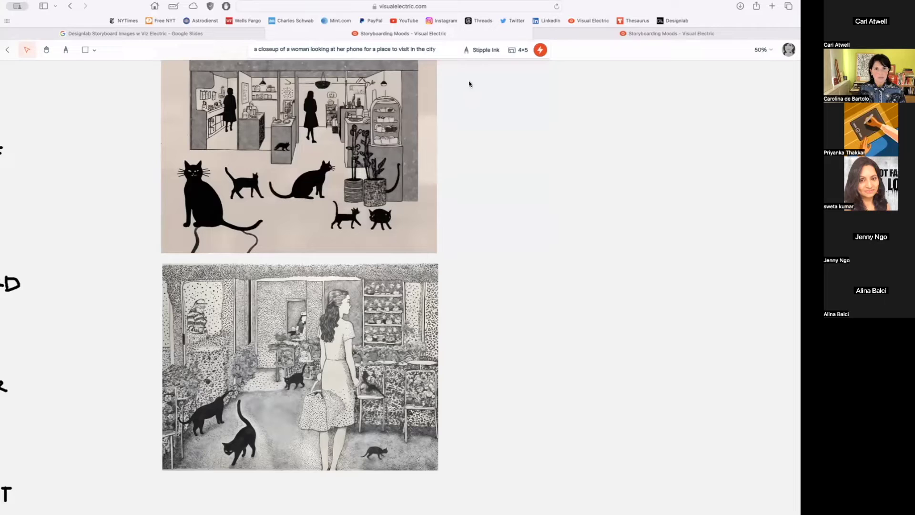
Set the aspect ratio to Landscape 5×4 and generate the closeup images
{"action": "left_click", "coordinate": [521, 54]}
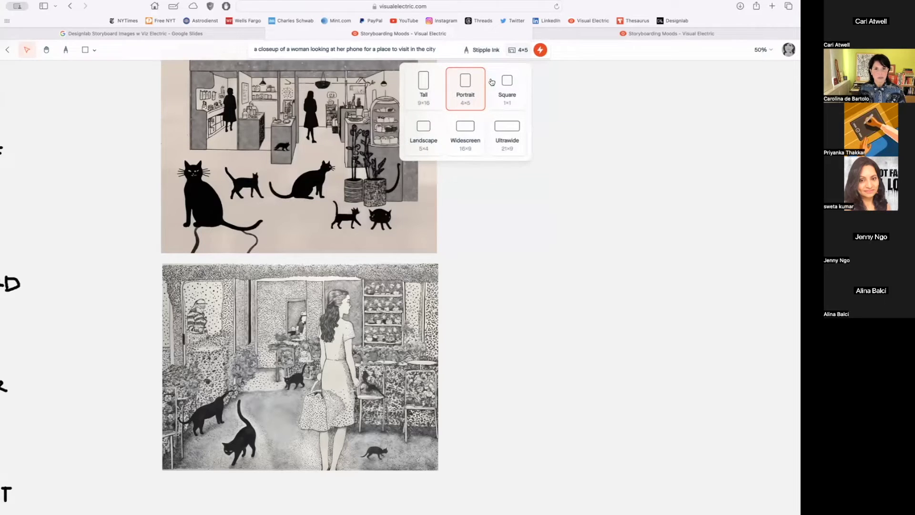
{"action": "left_click", "coordinate": [423, 125]}
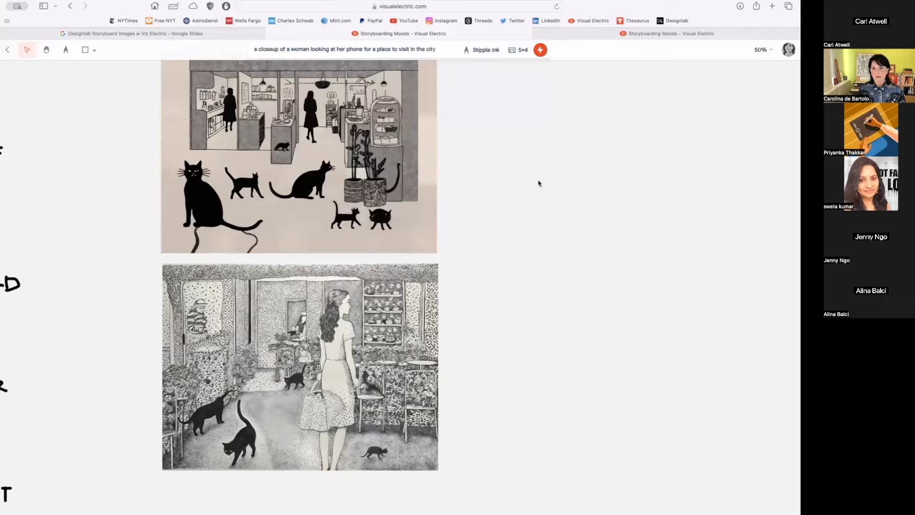
{"action": "left_click", "coordinate": [540, 53]}
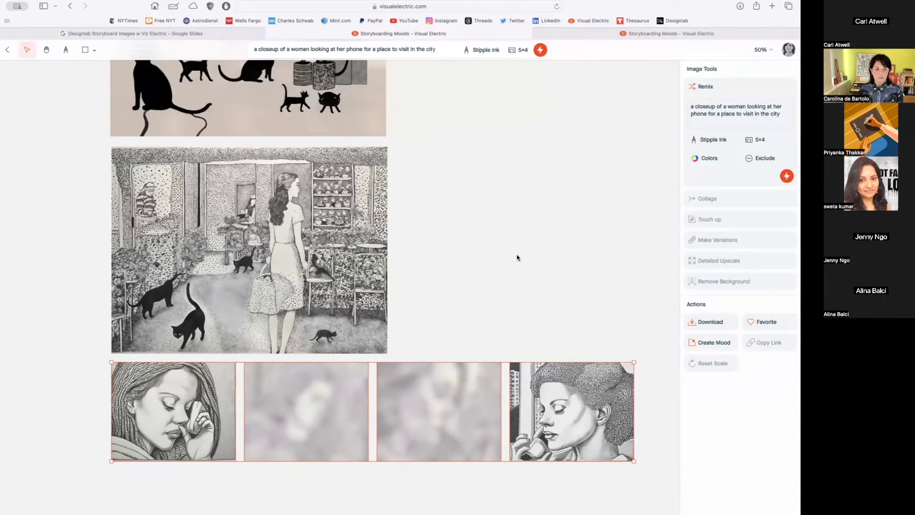
Generate a 2× Detailed Upscale of the second closeup image at 10% creativity
{"action": "scroll", "coordinate": [518, 258], "scroll_direction": "down", "scroll_amount": 2}
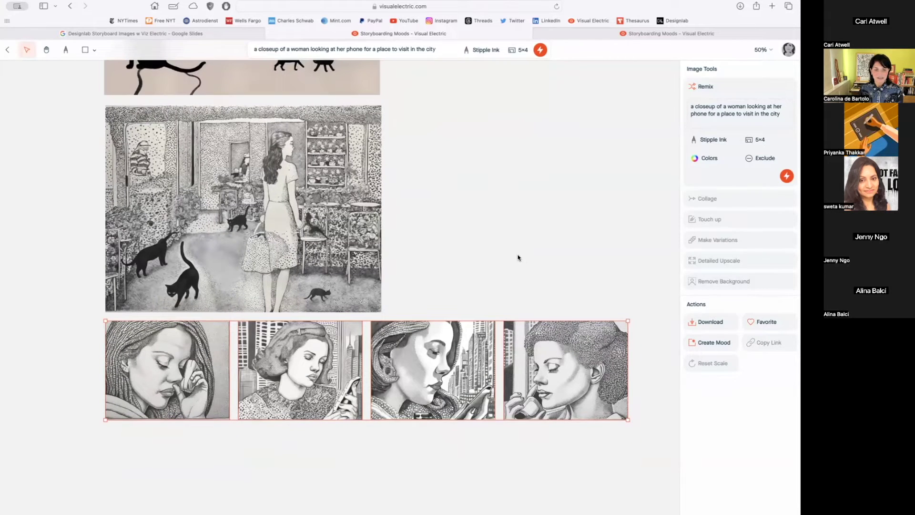
{"action": "left_click", "coordinate": [295, 384]}
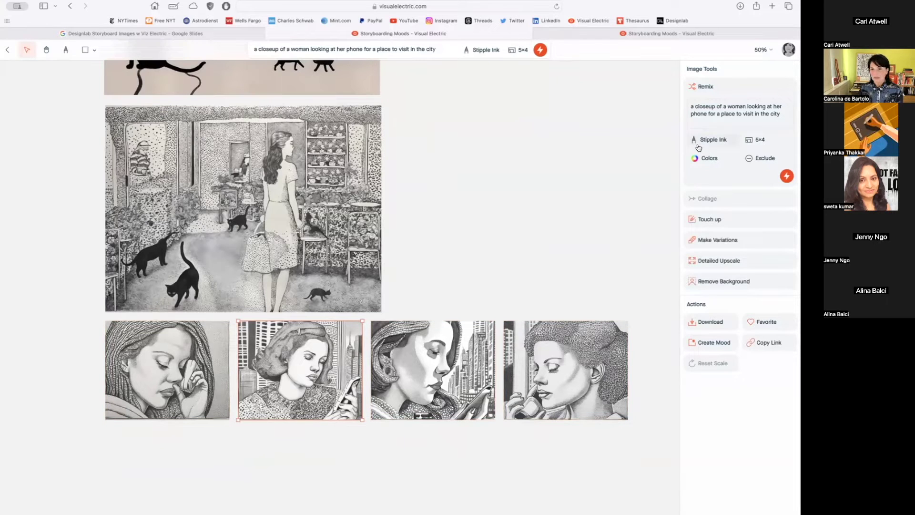
{"action": "left_click", "coordinate": [715, 260]}
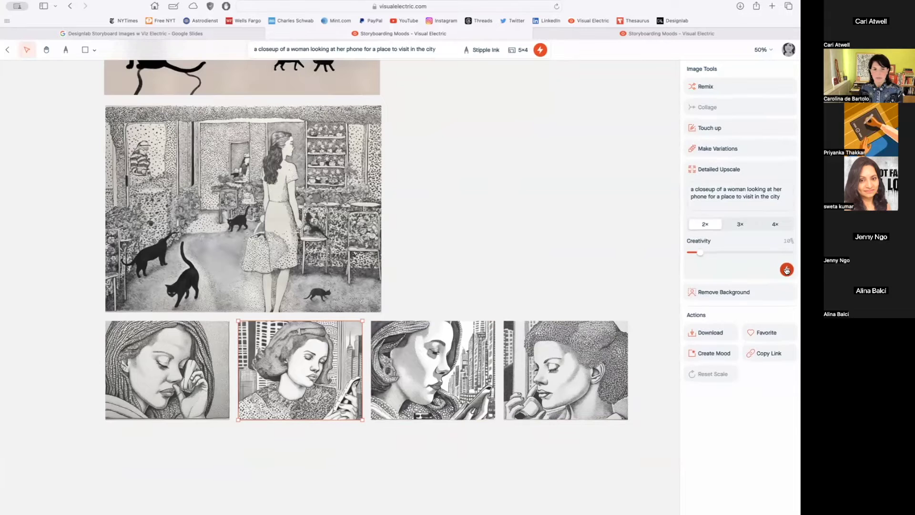
{"action": "scroll", "coordinate": [464, 228], "scroll_direction": "right", "scroll_amount": 5}
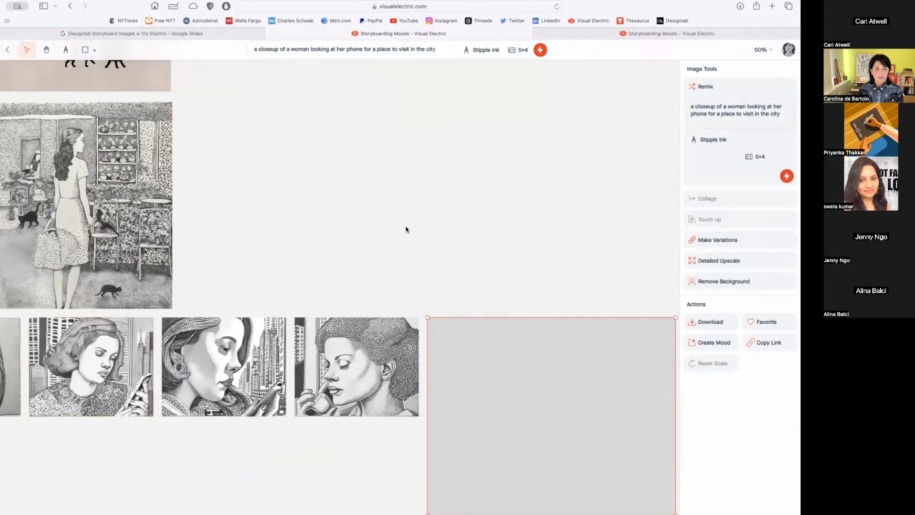
Move the new closeup upscale above its row of samples and place the Stipple cat cafe upscale directly to its right
{"action": "scroll", "coordinate": [406, 229], "scroll_direction": "left", "scroll_amount": 3}
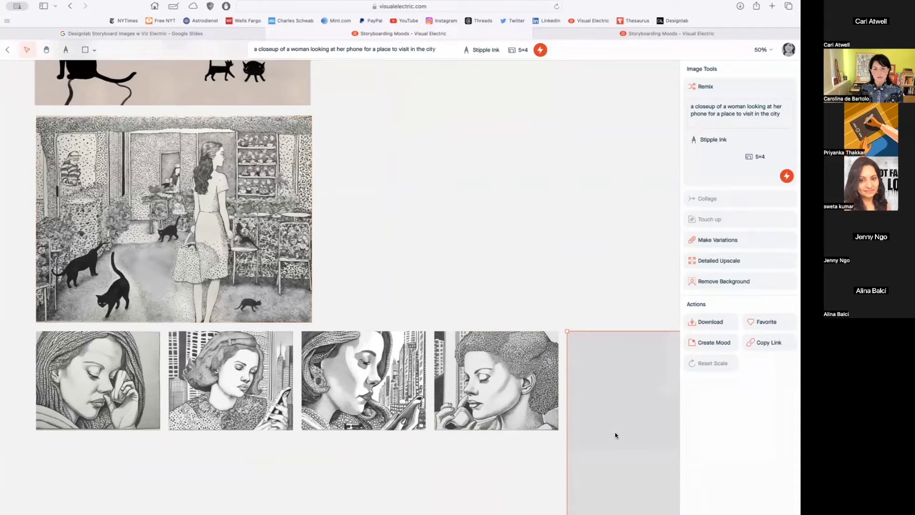
{"action": "left_click_drag", "start_coordinate": [615, 435], "coordinate": [377, 229]}
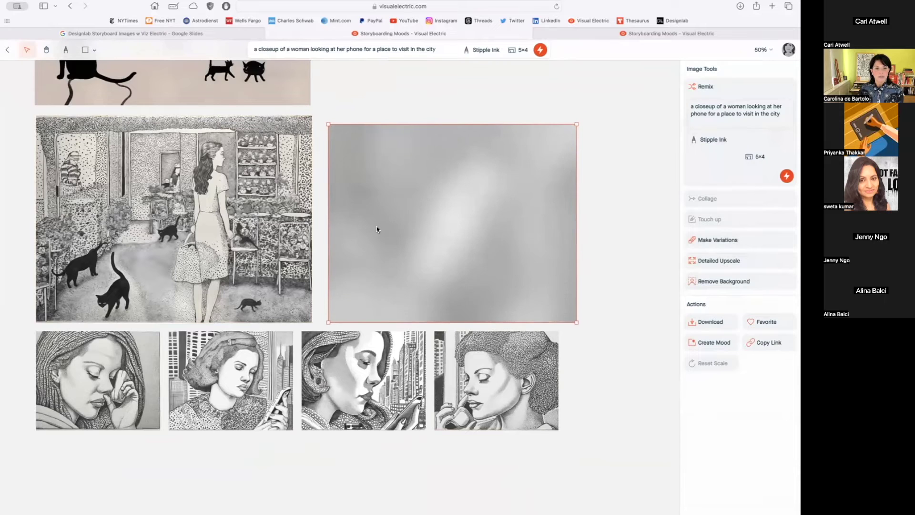
{"action": "left_click", "coordinate": [215, 228]}
{"action": "left_click_drag", "start_coordinate": [172, 227], "coordinate": [706, 239]}
{"action": "scroll", "coordinate": [630, 327], "scroll_direction": "right", "scroll_amount": 10}
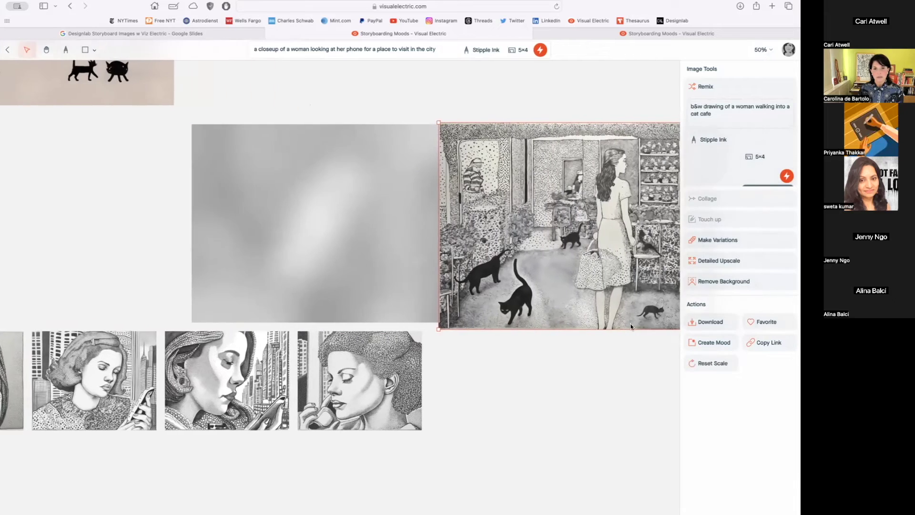
{"action": "mouse_move", "coordinate": [417, 271]}
{"action": "left_mouse_down"}
{"action": "mouse_move", "coordinate": [439, 274]}
{"action": "mouse_move", "coordinate": [428, 270]}
{"action": "left_mouse_up"}
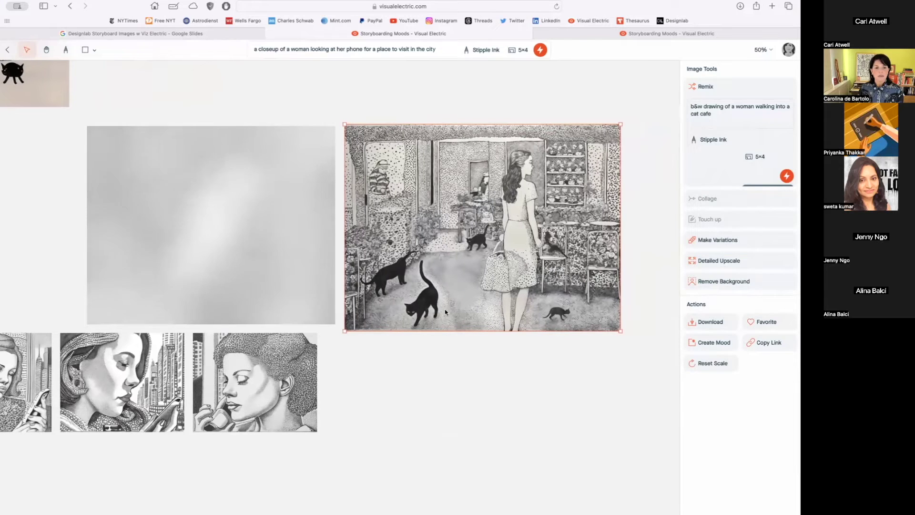
{"action": "left_click", "coordinate": [460, 375]}
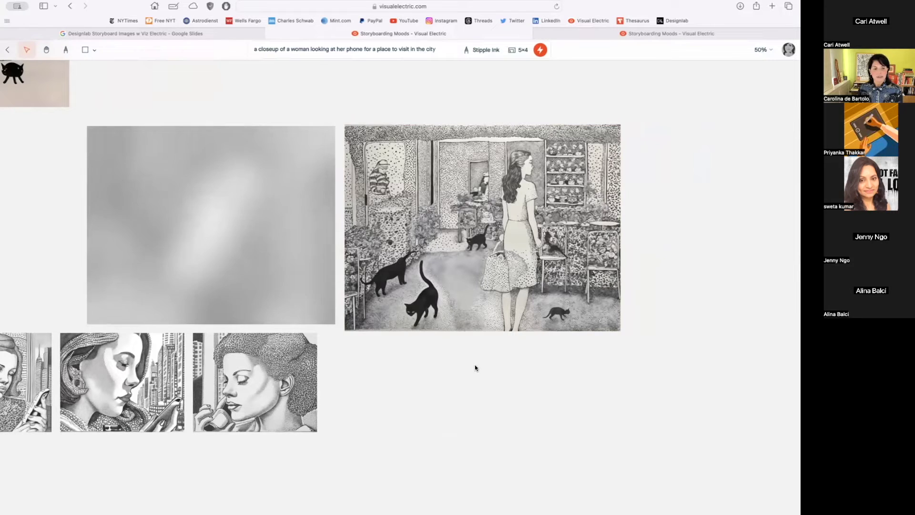
Select the Riso cat cafe upscale to check its prompt and mood
{"action": "scroll", "coordinate": [475, 365], "scroll_direction": "left", "scroll_amount": 6}
{"action": "scroll", "coordinate": [475, 365], "scroll_direction": "up", "scroll_amount": 2}
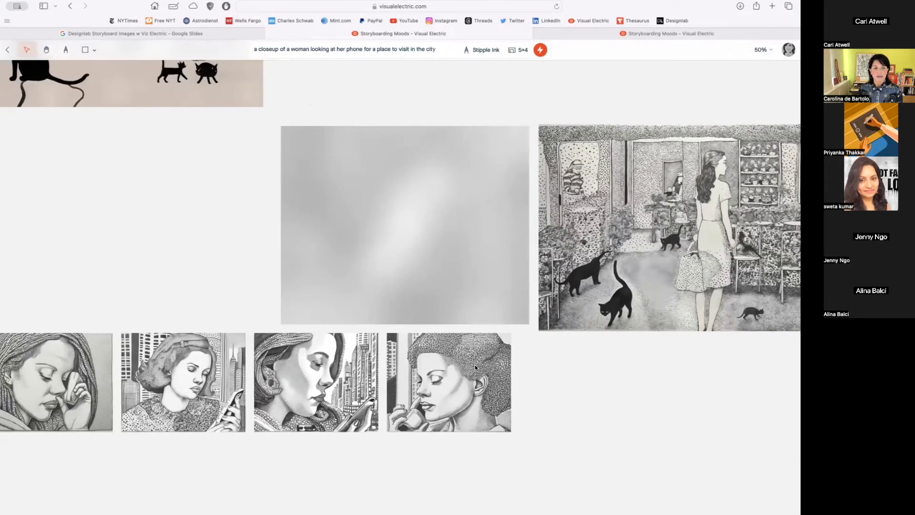
{"action": "scroll", "coordinate": [475, 364], "scroll_direction": "up", "scroll_amount": 4}
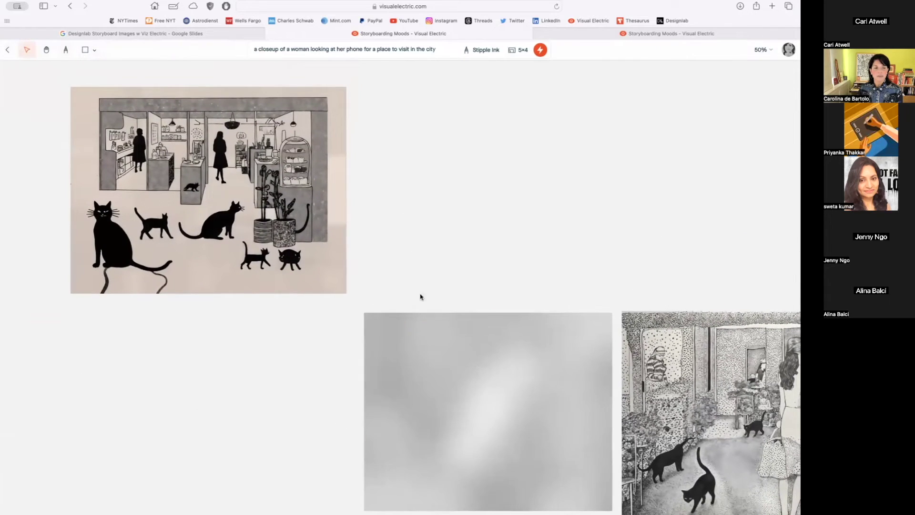
{"action": "left_click", "coordinate": [287, 205]}
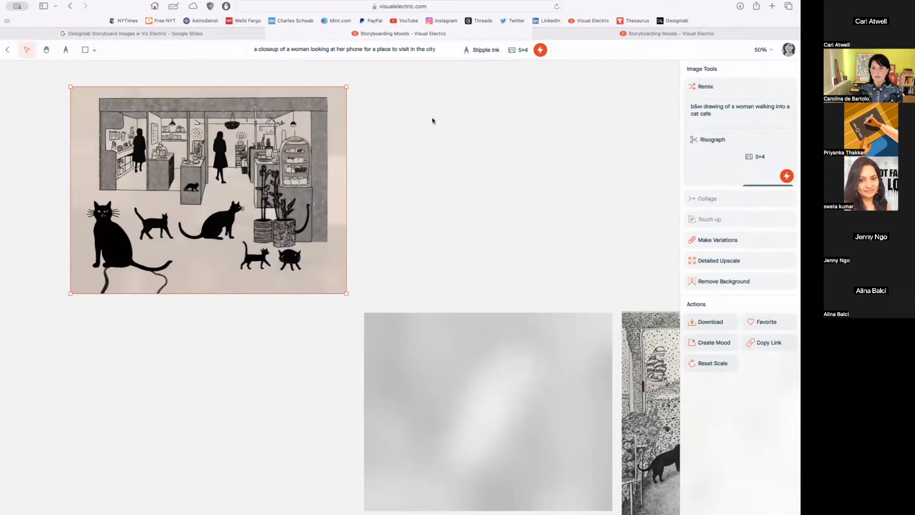
Browse the Illustration, Fine Art and Crafts moods and set the prompt's mood to Risograph
{"action": "left_click", "coordinate": [481, 50]}
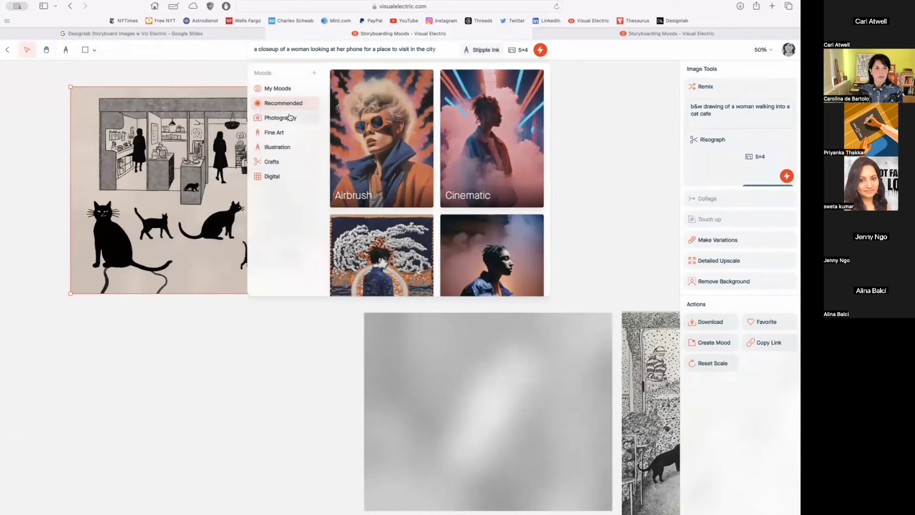
{"action": "left_click", "coordinate": [278, 148]}
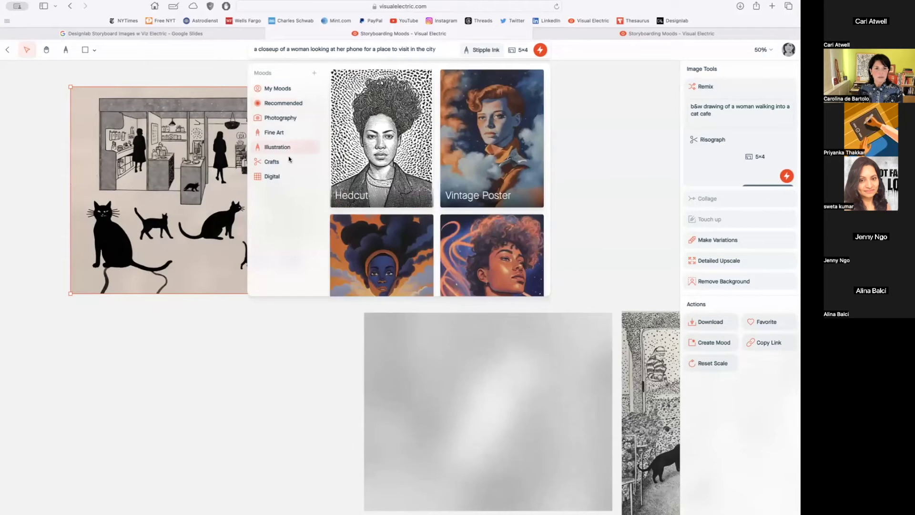
{"action": "scroll", "coordinate": [467, 200], "scroll_direction": "down", "scroll_amount": 5}
{"action": "scroll", "coordinate": [467, 200], "scroll_direction": "down", "scroll_amount": 10}
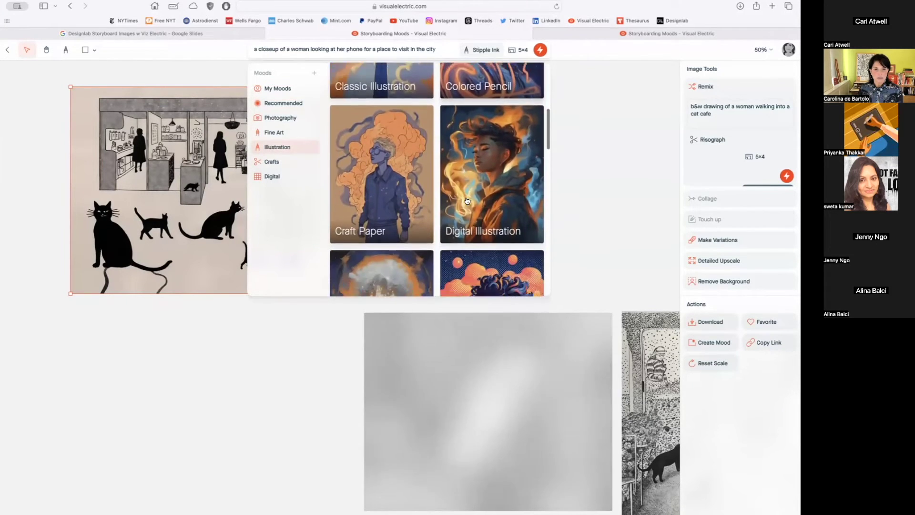
{"action": "scroll", "coordinate": [467, 201], "scroll_direction": "down", "scroll_amount": 10}
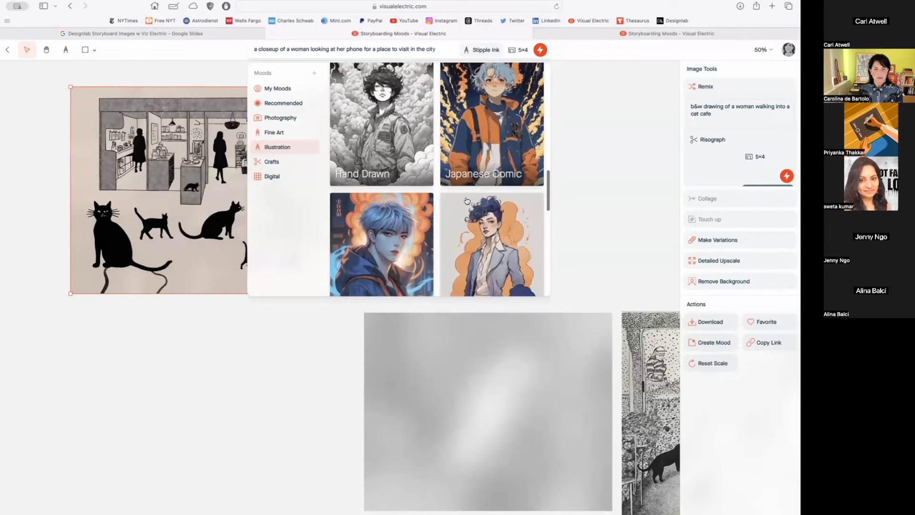
{"action": "scroll", "coordinate": [467, 201], "scroll_direction": "down", "scroll_amount": 8}
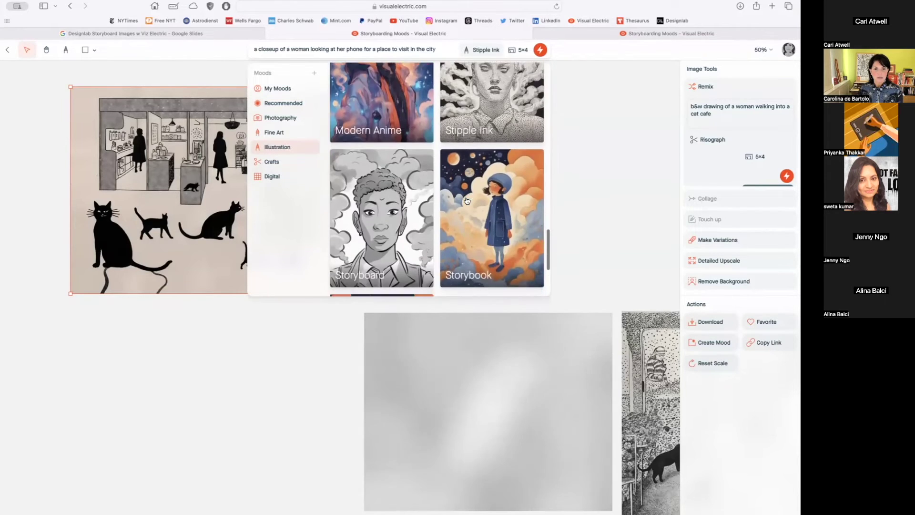
{"action": "scroll", "coordinate": [467, 200], "scroll_direction": "up", "scroll_amount": 20}
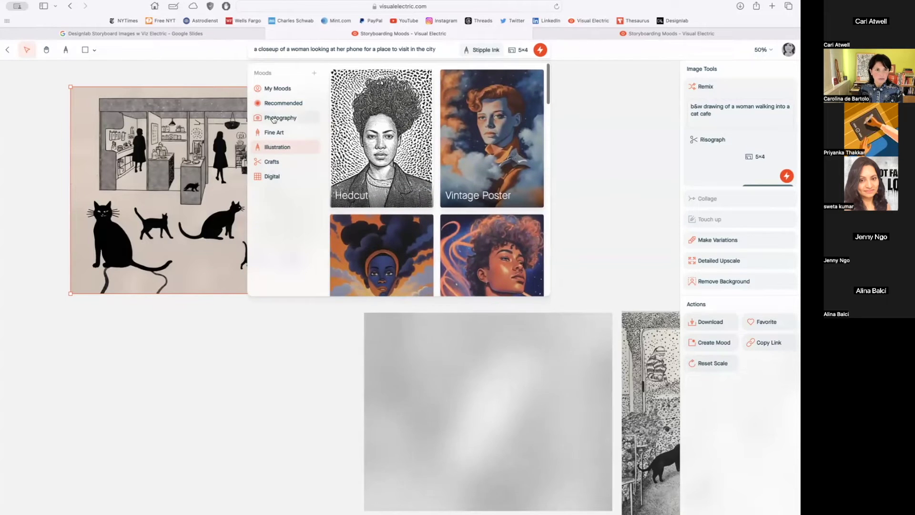
{"action": "left_click", "coordinate": [276, 133]}
{"action": "scroll", "coordinate": [498, 202], "scroll_direction": "down", "scroll_amount": 10}
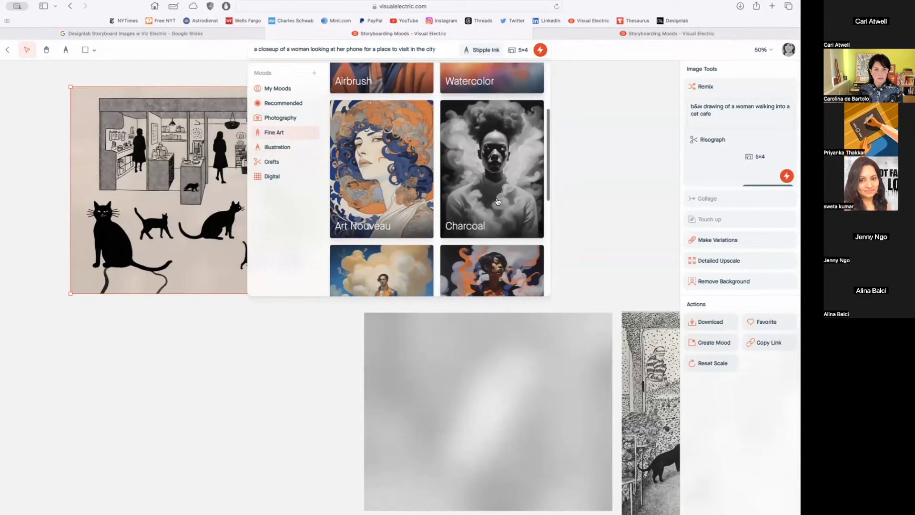
{"action": "scroll", "coordinate": [497, 202], "scroll_direction": "down", "scroll_amount": 3}
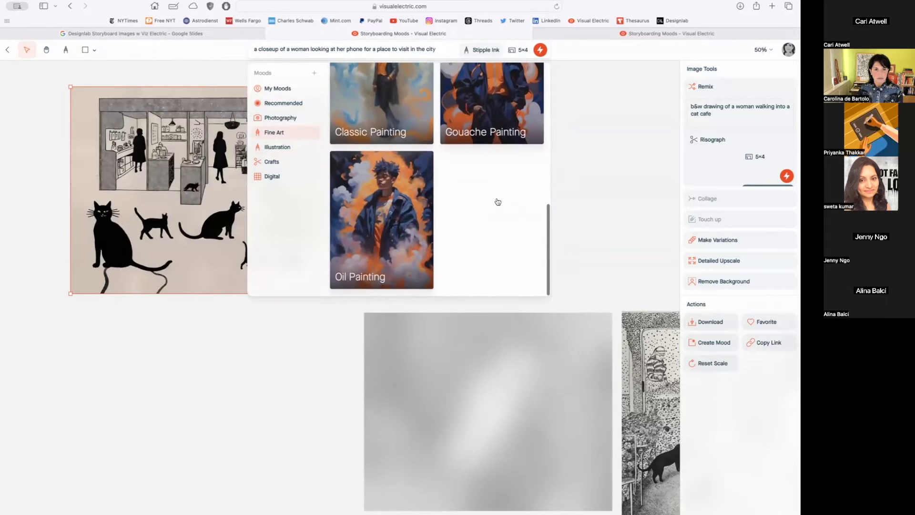
{"action": "left_click", "coordinate": [271, 162]}
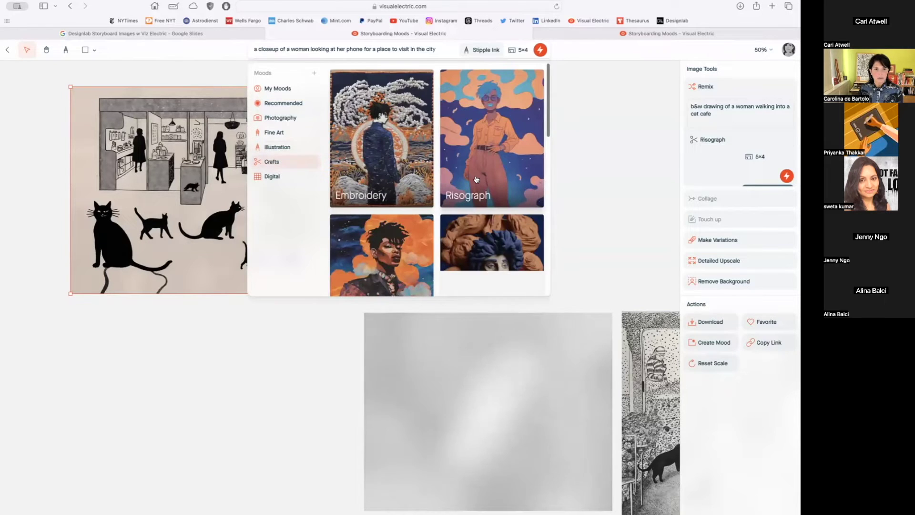
{"action": "left_click", "coordinate": [477, 180]}
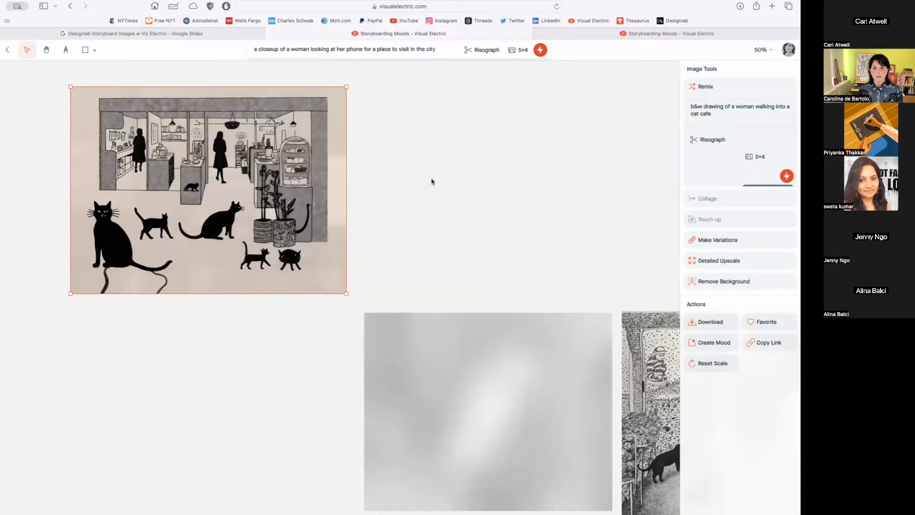
Generate a row of Risograph images from the existing prompt about a closeup of a woman looking at her phone
{"action": "left_click", "coordinate": [450, 51]}
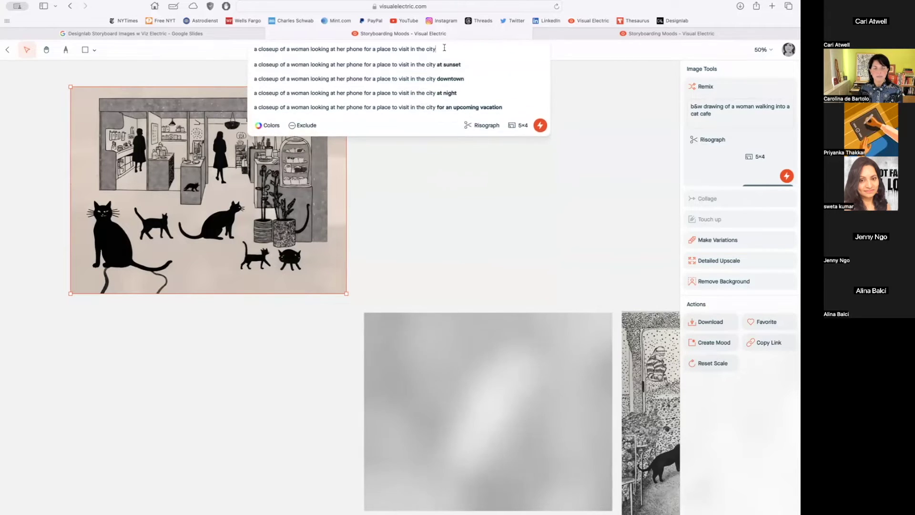
{"action": "scroll", "coordinate": [521, 156], "scroll_direction": "down", "scroll_amount": 5}
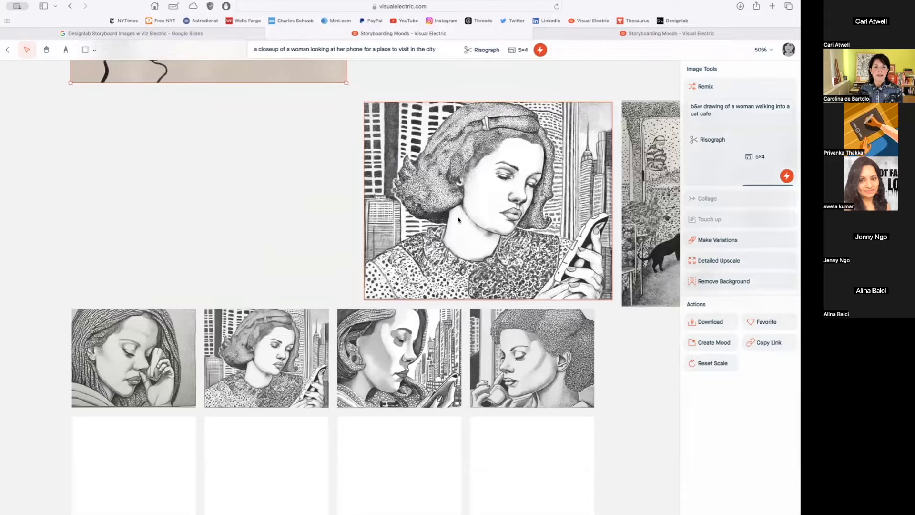
{"action": "scroll", "coordinate": [457, 220], "scroll_direction": "up", "scroll_amount": 2}
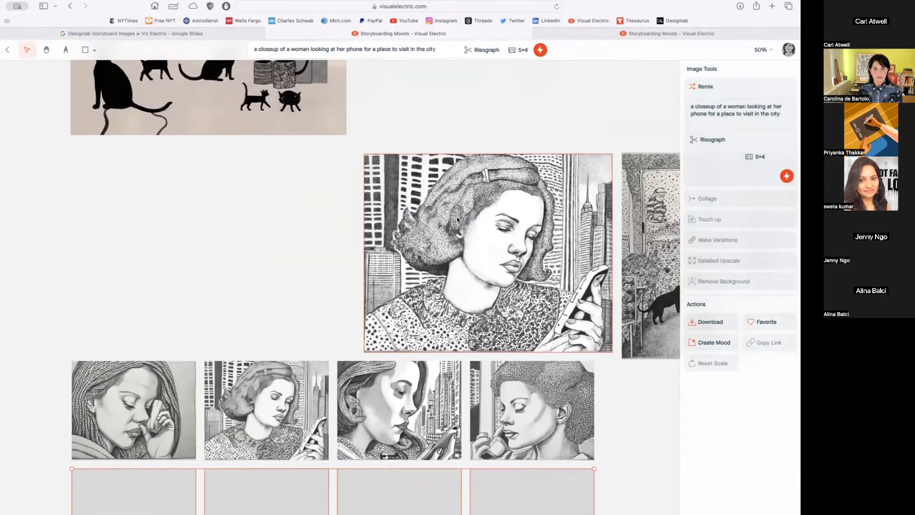
{"action": "scroll", "coordinate": [457, 219], "scroll_direction": "right", "scroll_amount": 4}
{"action": "scroll", "coordinate": [456, 219], "scroll_direction": "up", "scroll_amount": 3}
{"action": "scroll", "coordinate": [457, 219], "scroll_direction": "left", "scroll_amount": 3}
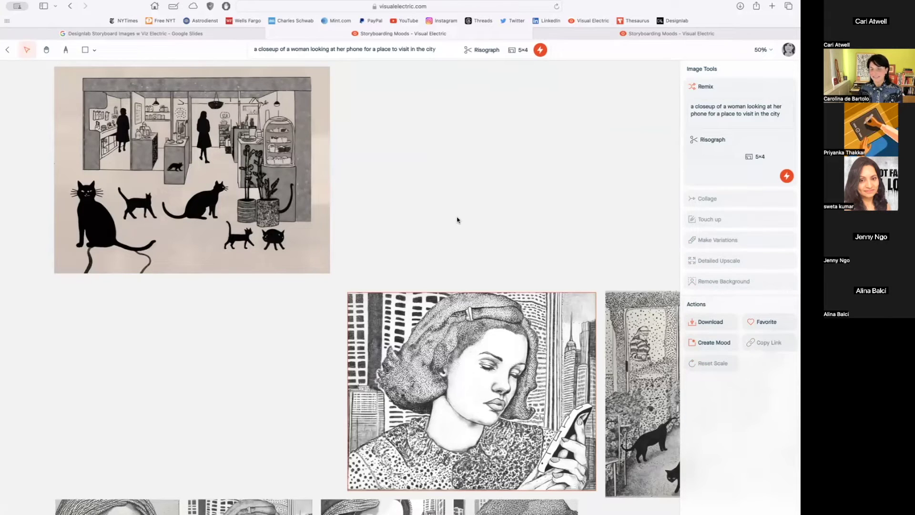
{"action": "scroll", "coordinate": [457, 220], "scroll_direction": "down", "scroll_amount": 8}
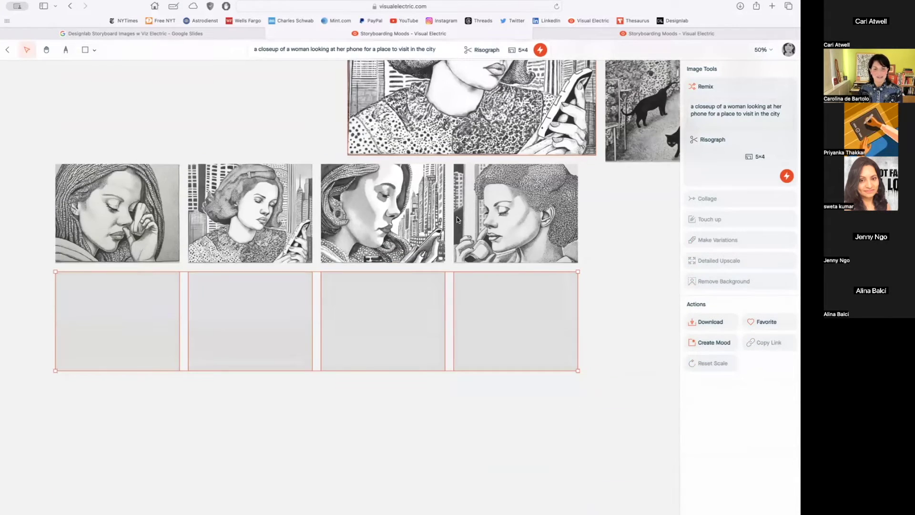
{"action": "left_click", "coordinate": [496, 352]}
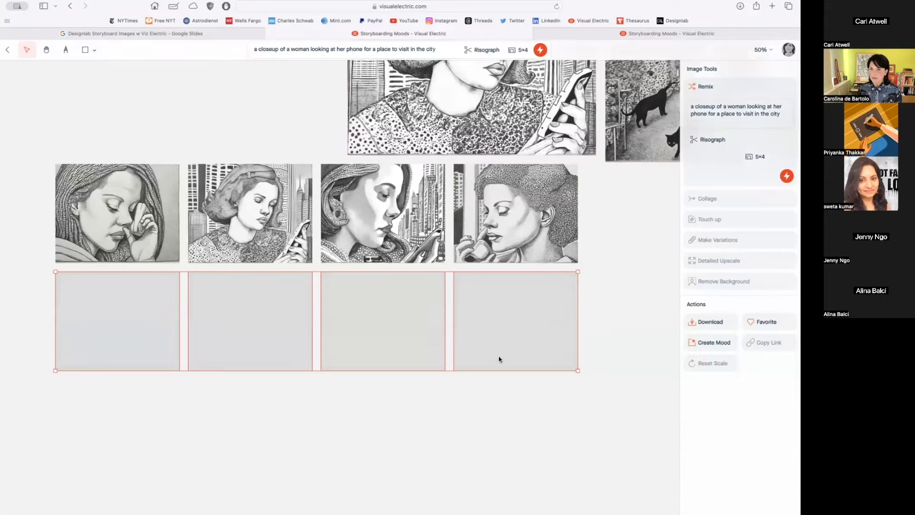
Remove the background from the upscaled Stipple Ink closeup of the woman
{"action": "scroll", "coordinate": [508, 478], "scroll_direction": "up", "scroll_amount": 5}
{"action": "scroll", "coordinate": [509, 478], "scroll_direction": "right", "scroll_amount": 5}
{"action": "scroll", "coordinate": [509, 478], "scroll_direction": "up", "scroll_amount": 1}
{"action": "scroll", "coordinate": [509, 478], "scroll_direction": "right", "scroll_amount": 3}
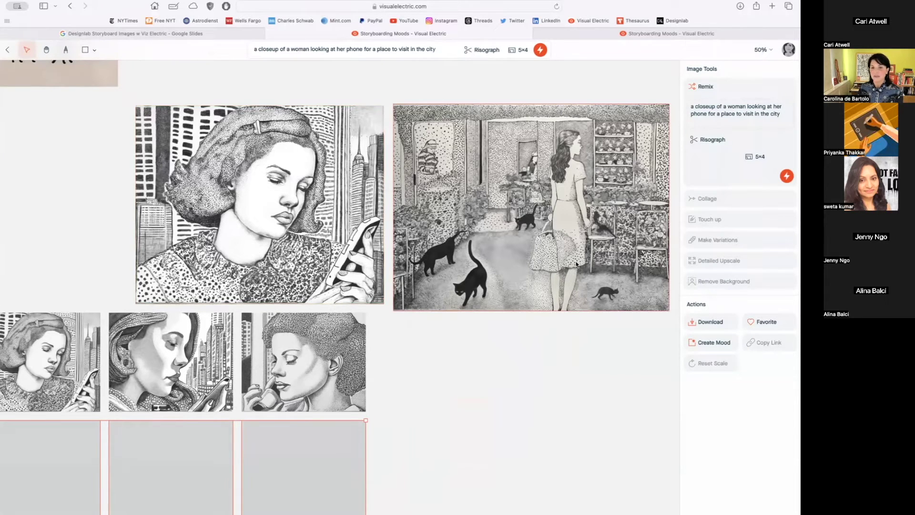
{"action": "scroll", "coordinate": [576, 264], "scroll_direction": "right", "scroll_amount": 3}
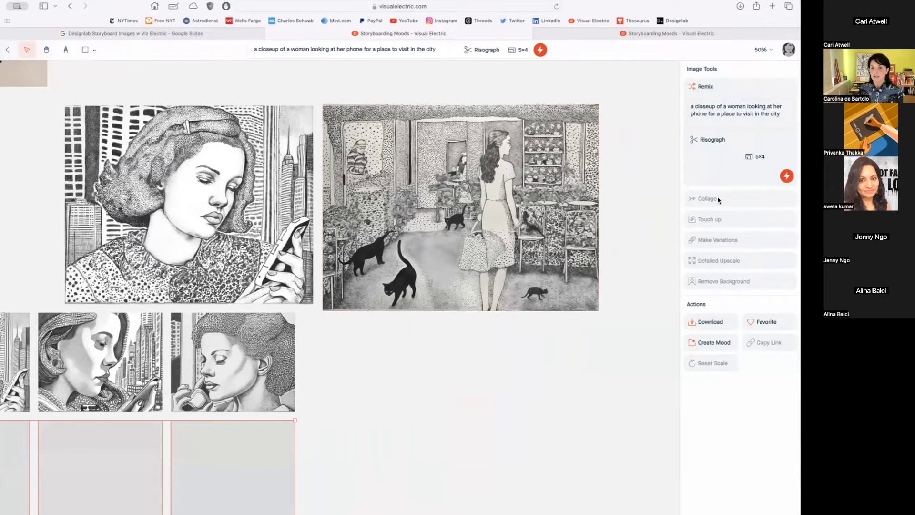
{"action": "left_click", "coordinate": [181, 234]}
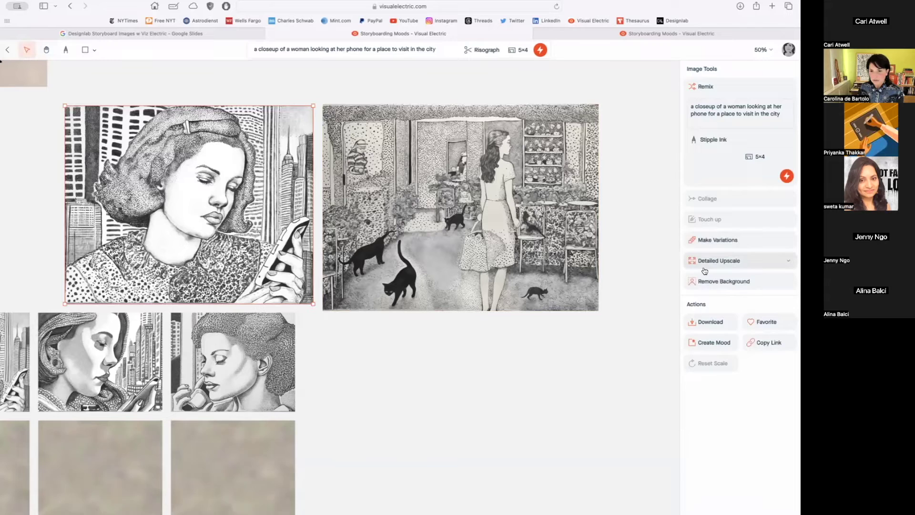
{"action": "left_click", "coordinate": [707, 283]}
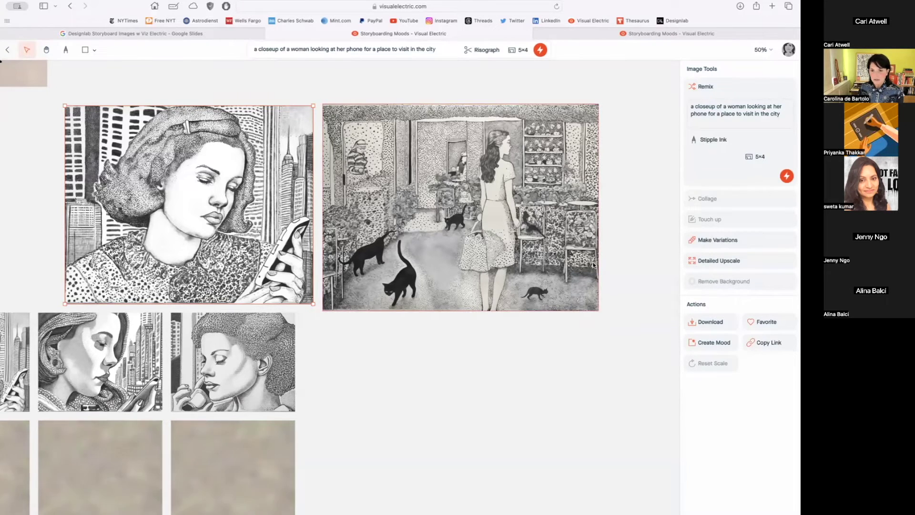
Examine the new Risograph closeups and the background removal on the upscaled Stipple Ink closeup
{"action": "scroll", "coordinate": [450, 351], "scroll_direction": "left", "scroll_amount": 4}
{"action": "scroll", "coordinate": [450, 352], "scroll_direction": "down", "scroll_amount": 2}
{"action": "scroll", "coordinate": [454, 353], "scroll_direction": "left", "scroll_amount": 2}
{"action": "scroll", "coordinate": [453, 353], "scroll_direction": "down", "scroll_amount": 1}
{"action": "scroll", "coordinate": [453, 353], "scroll_direction": "right", "scroll_amount": 4}
{"action": "scroll", "coordinate": [453, 353], "scroll_direction": "up", "scroll_amount": 1}
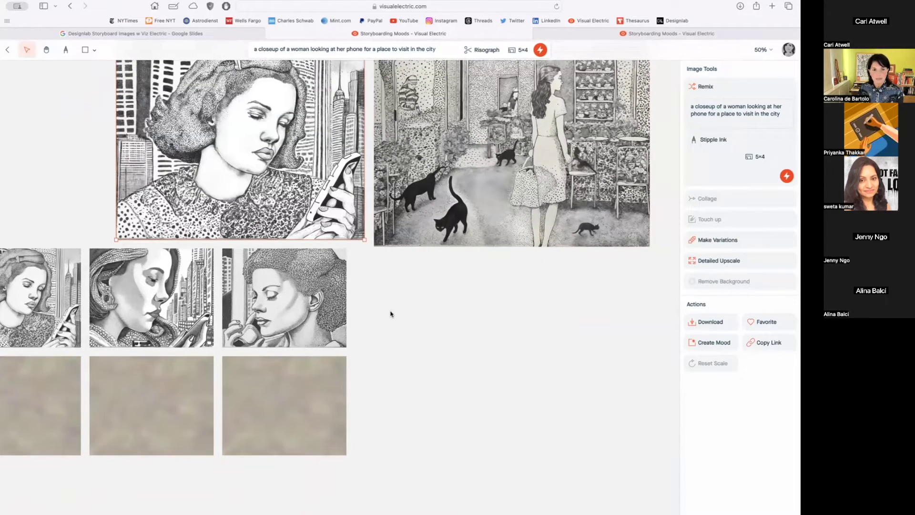
{"action": "scroll", "coordinate": [390, 312], "scroll_direction": "up", "scroll_amount": 2}
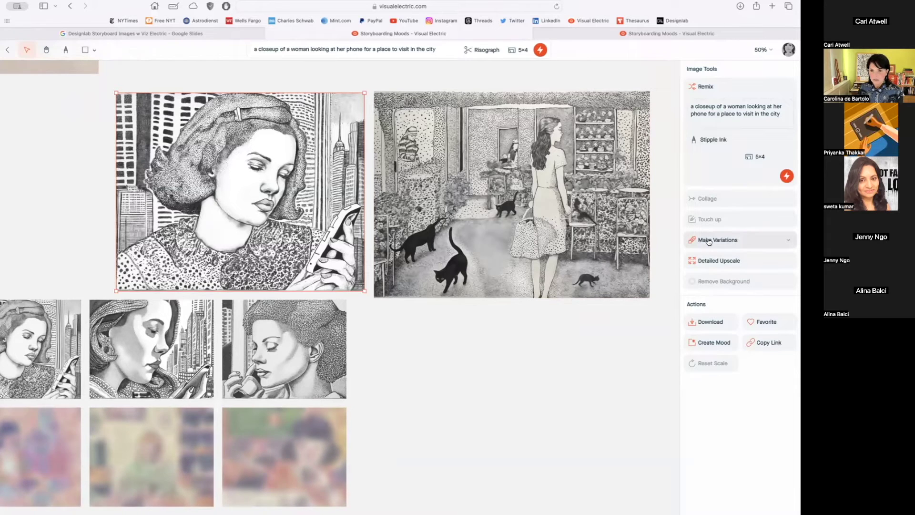
{"action": "left_click", "coordinate": [481, 342]}
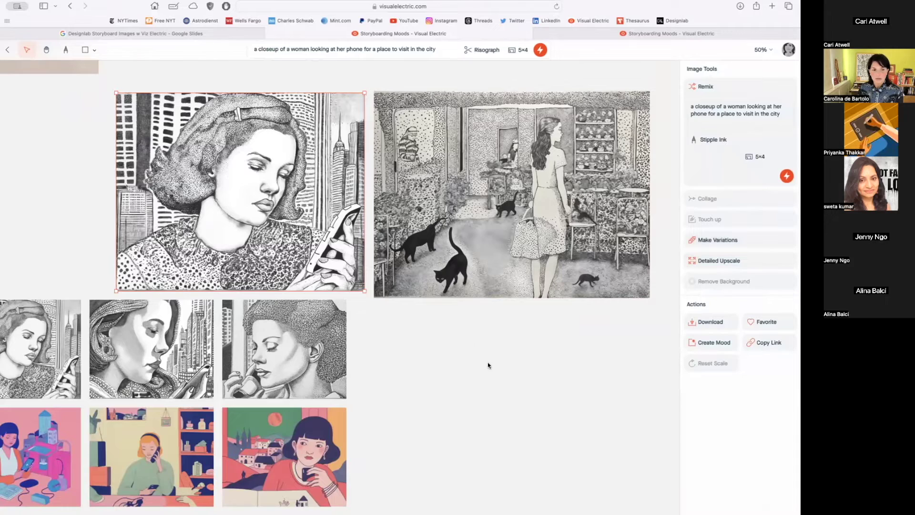
{"action": "scroll", "coordinate": [488, 362], "scroll_direction": "left", "scroll_amount": 5}
{"action": "scroll", "coordinate": [487, 362], "scroll_direction": "left", "scroll_amount": 2}
{"action": "scroll", "coordinate": [488, 362], "scroll_direction": "up", "scroll_amount": 3}
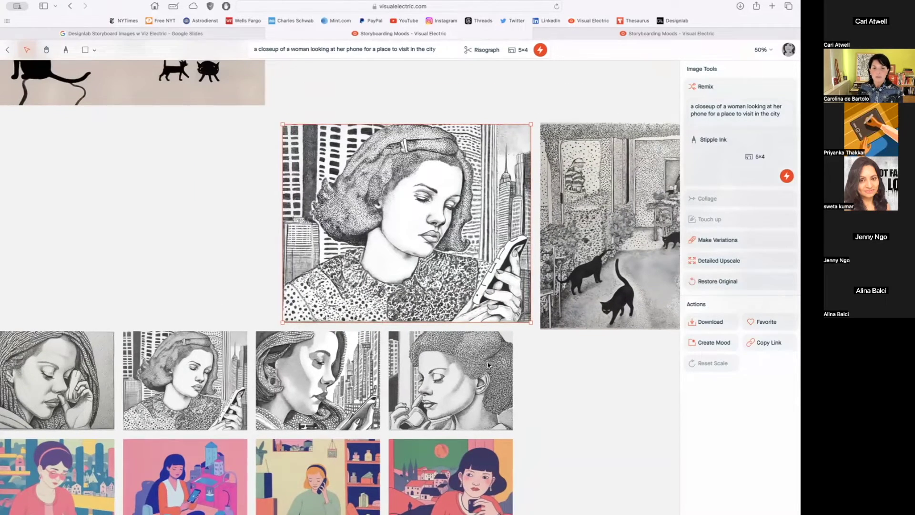
{"action": "scroll", "coordinate": [488, 361], "scroll_direction": "up", "scroll_amount": 1}
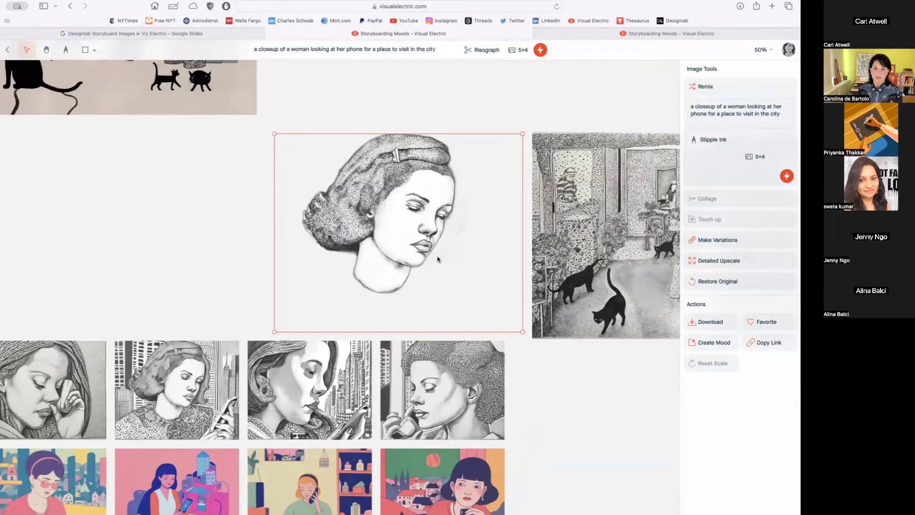
{"action": "scroll", "coordinate": [437, 259], "scroll_direction": "right", "scroll_amount": 3}
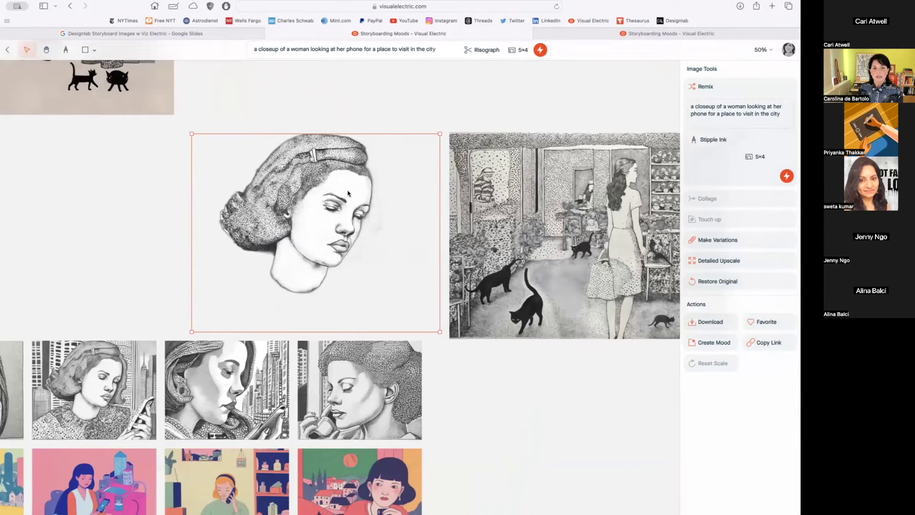
{"action": "scroll", "coordinate": [348, 194], "scroll_direction": "right", "scroll_amount": 2}
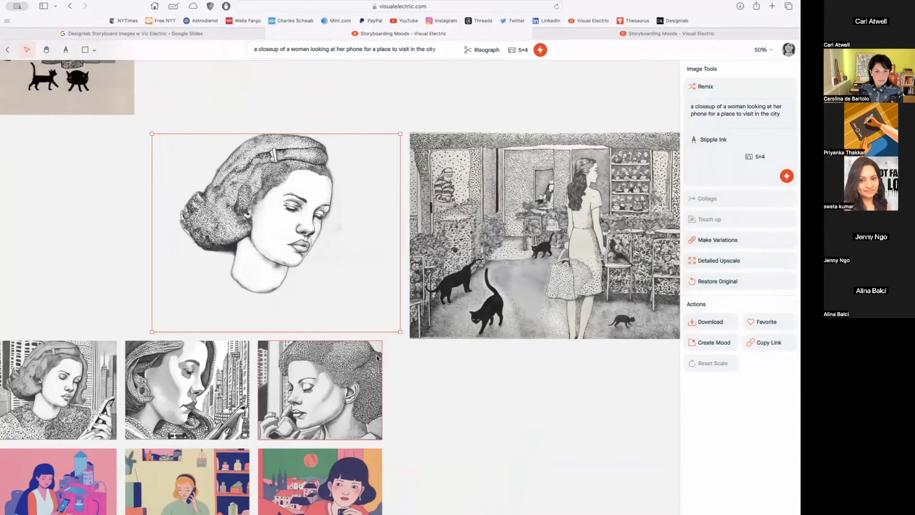
Shrink the cut-out head and place it over the head of the woman in the Stipple cat cafe image
{"action": "left_click_drag", "start_coordinate": [398, 331], "coordinate": [236, 199]}
{"action": "left_click_drag", "start_coordinate": [194, 164], "coordinate": [575, 202]}
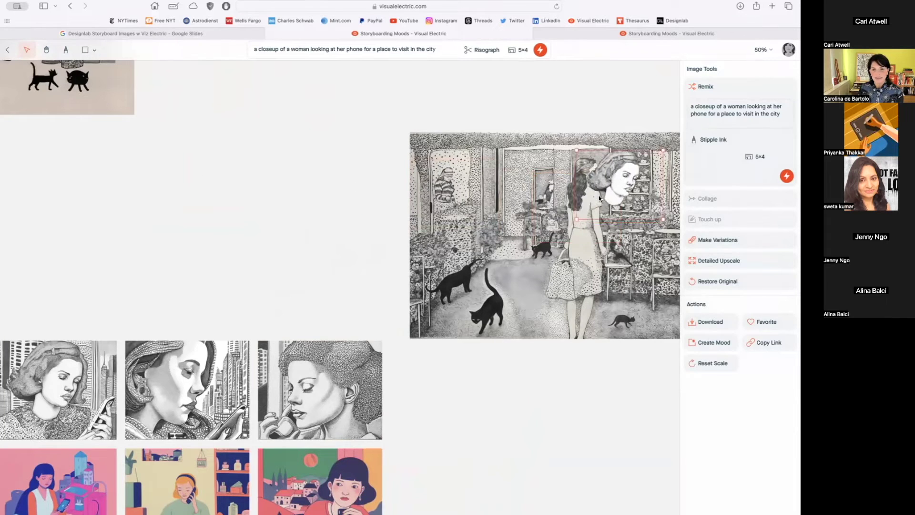
{"action": "left_click_drag", "start_coordinate": [622, 190], "coordinate": [565, 207]}
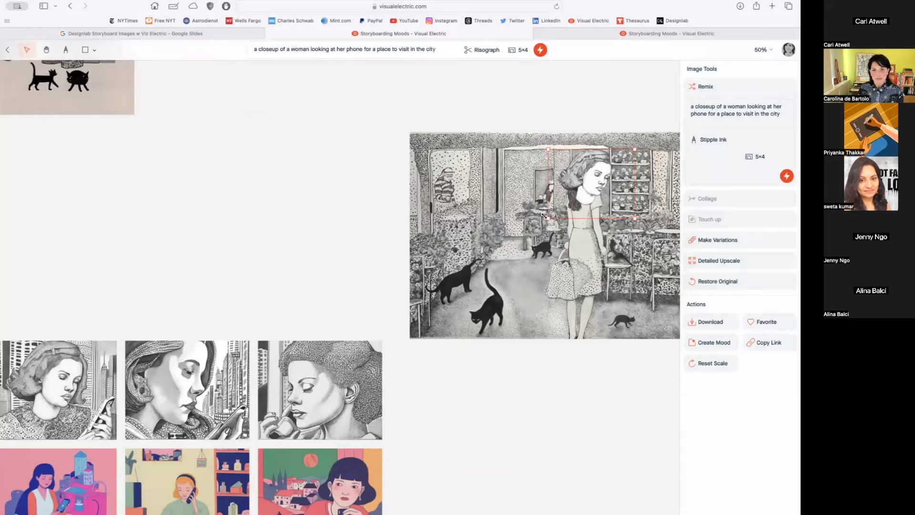
{"action": "left_click_drag", "start_coordinate": [546, 216], "coordinate": [587, 172]}
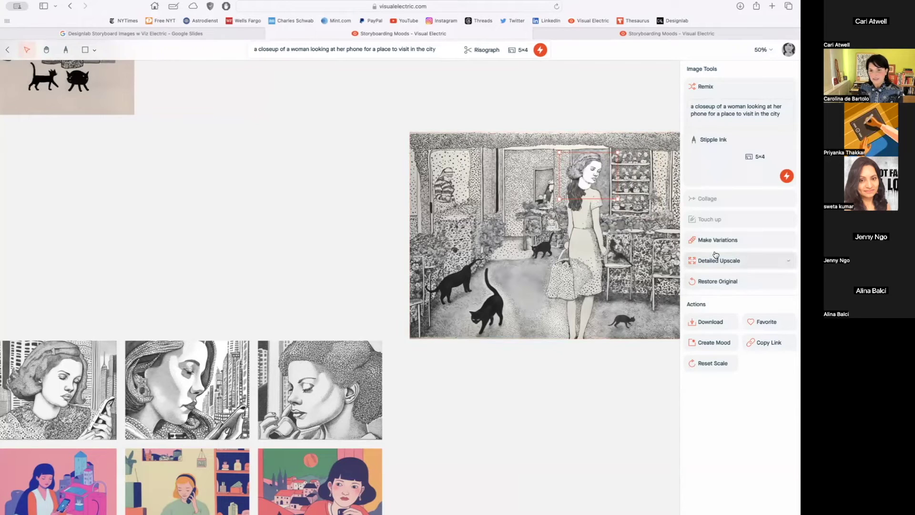
Select the cut-out head together with the cat cafe scene for a Collage limited to the black-and-gray color palette
{"action": "left_click", "coordinate": [589, 171]}
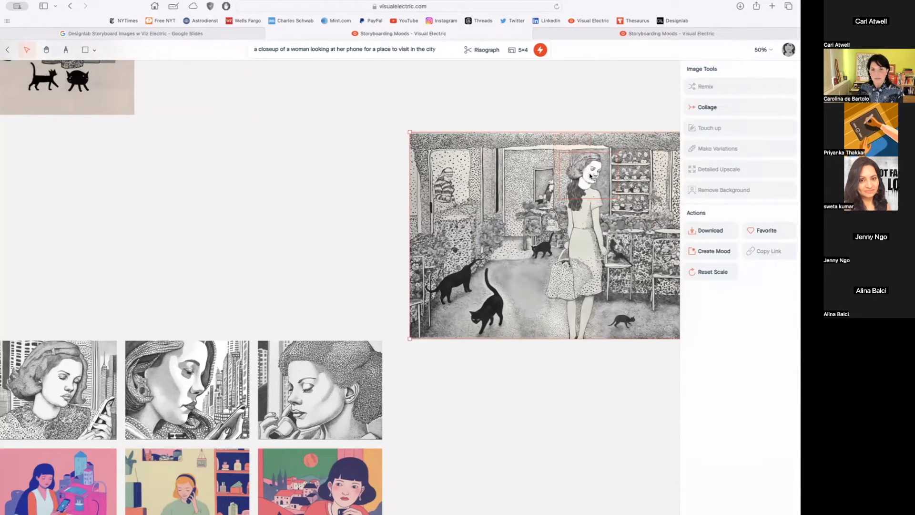
{"action": "left_click", "coordinate": [729, 111]}
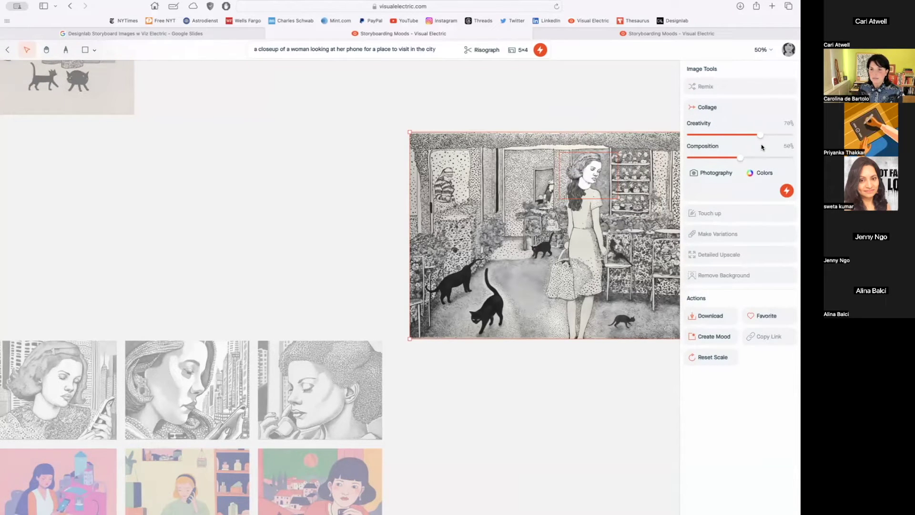
{"action": "left_click", "coordinate": [757, 174]}
{"action": "left_click", "coordinate": [720, 213]}
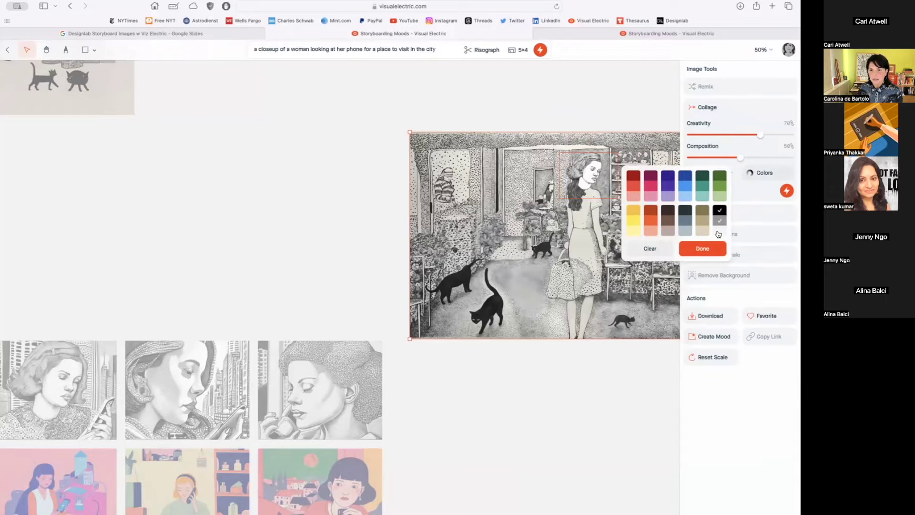
{"action": "left_click", "coordinate": [698, 246]}
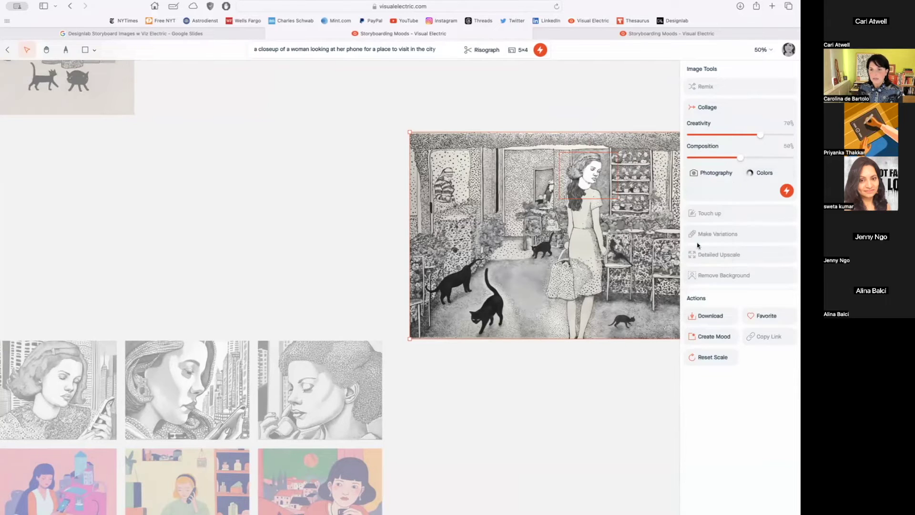
Set the collage mood to Stipple Ink from the Illustration moods, adjust its creativity, and generate the collage
{"action": "left_click", "coordinate": [713, 174]}
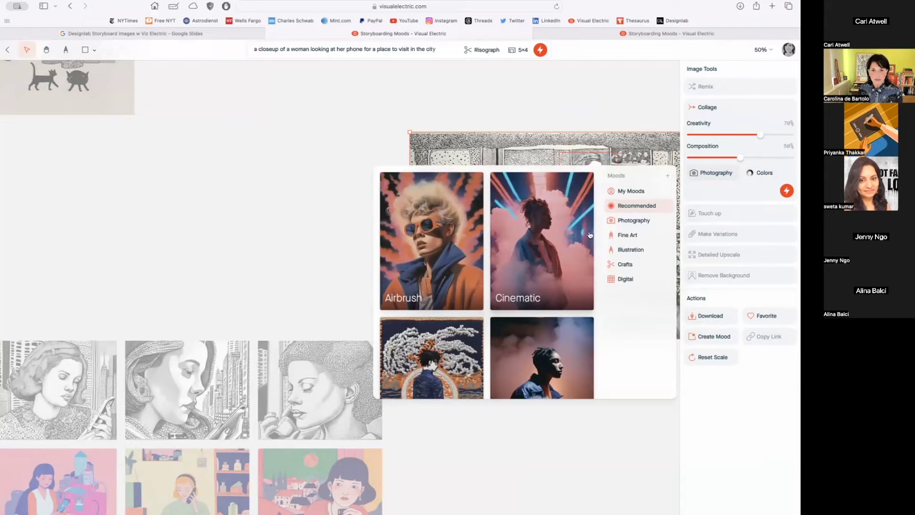
{"action": "left_click", "coordinate": [621, 252]}
{"action": "scroll", "coordinate": [503, 325], "scroll_direction": "down", "scroll_amount": 10}
{"action": "scroll", "coordinate": [503, 324], "scroll_direction": "down", "scroll_amount": 5}
{"action": "left_click", "coordinate": [546, 313]}
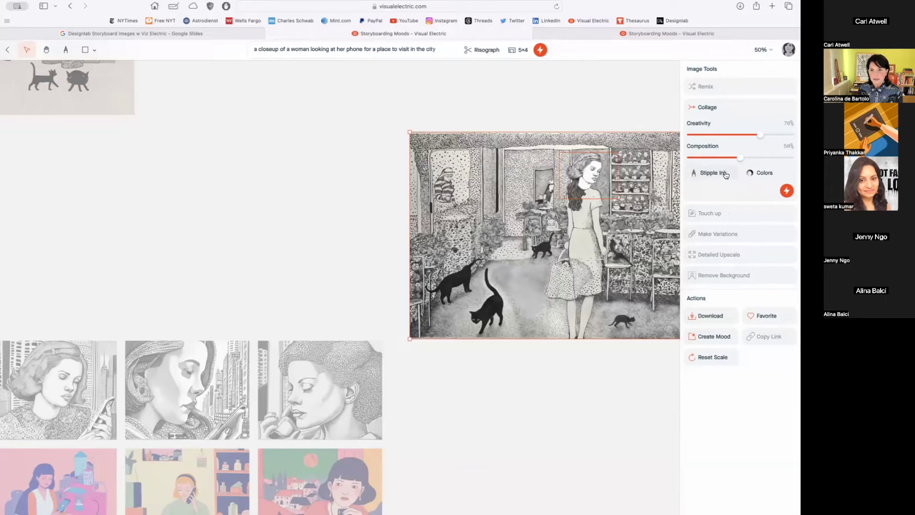
{"action": "left_click", "coordinate": [767, 135]}
{"action": "left_click", "coordinate": [786, 191]}
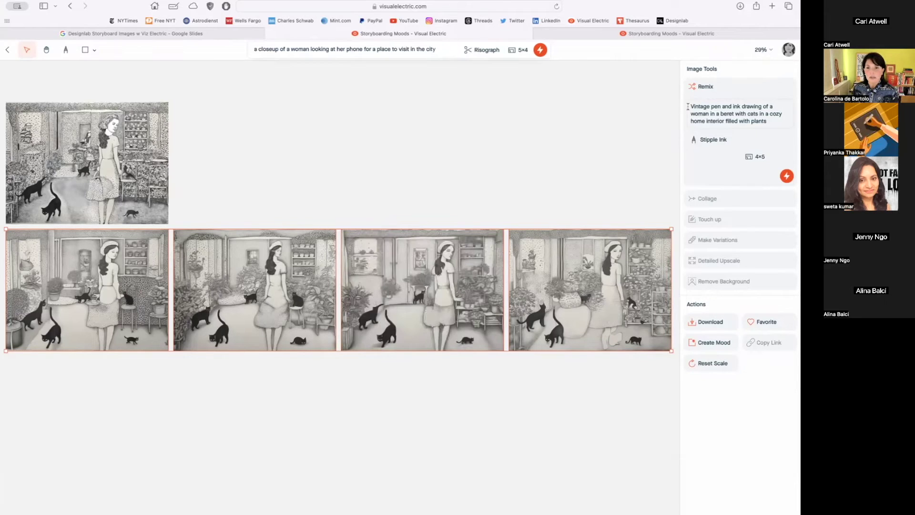
Remix the second collage result in Stipple Ink with the prompt "Vintage pen and ink drawing of a woman in a beret with cats in a cat cafe"
{"action": "left_click", "coordinate": [576, 277]}
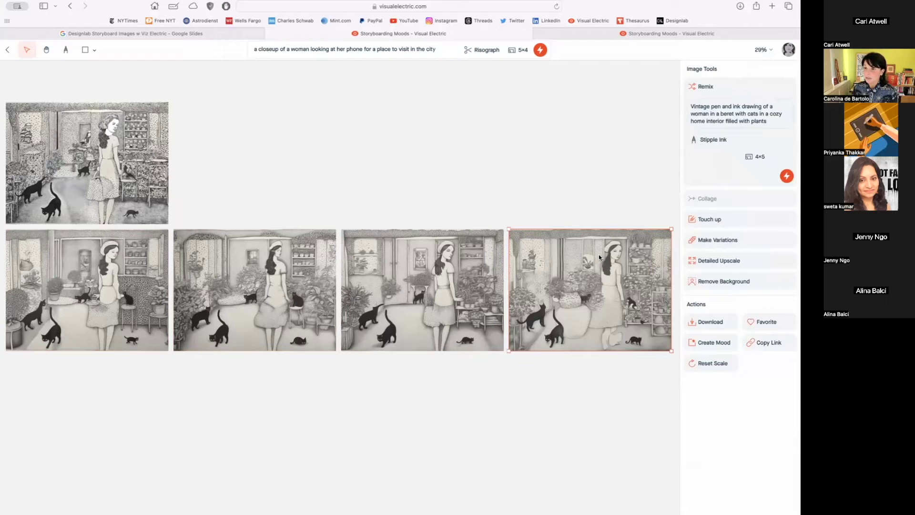
{"action": "left_click_drag", "start_coordinate": [689, 105], "coordinate": [781, 132]}
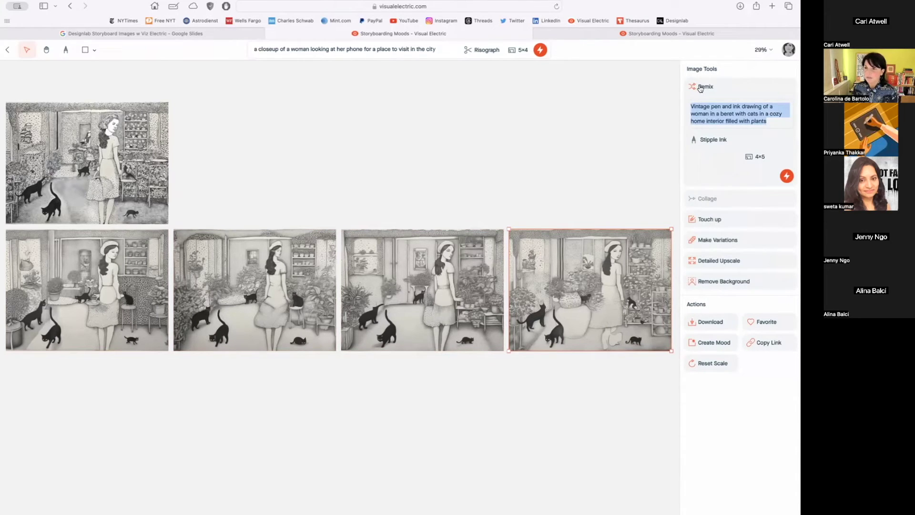
{"action": "left_click", "coordinate": [550, 148]}
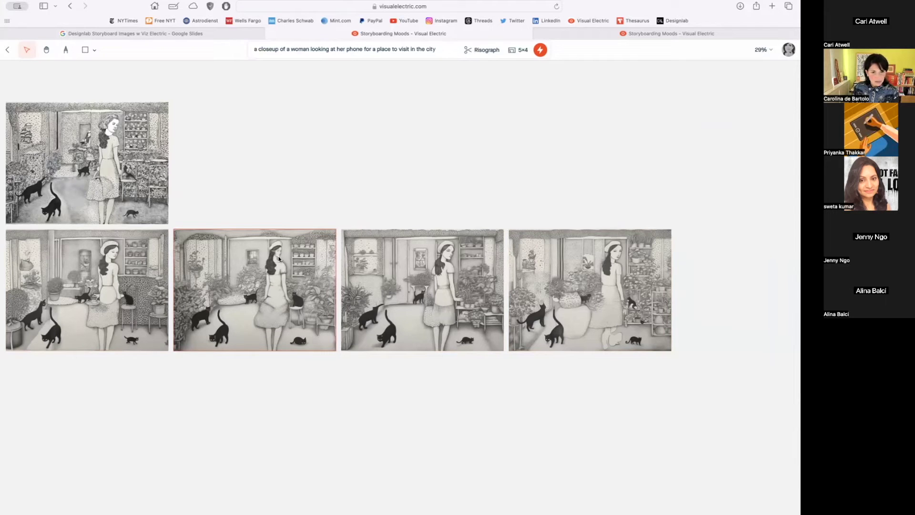
{"action": "left_click", "coordinate": [242, 295]}
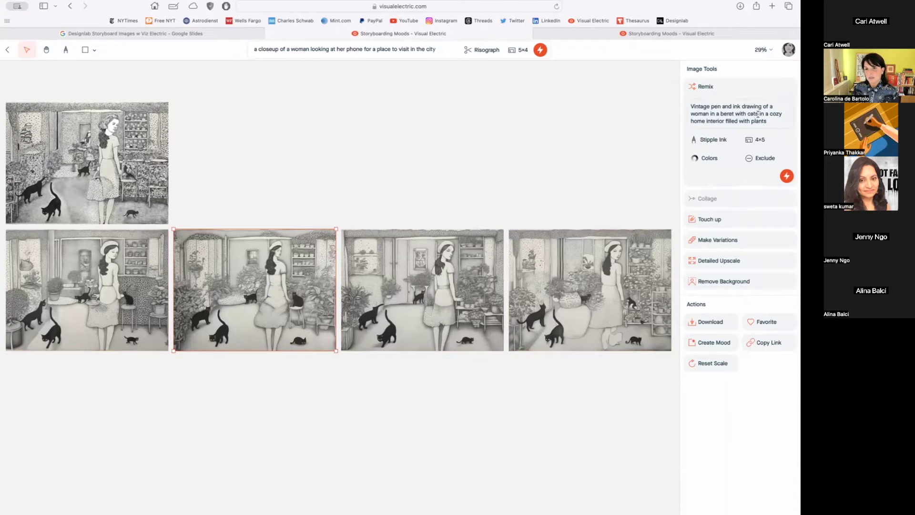
{"action": "mouse_move", "coordinate": [768, 114]}
{"action": "left_mouse_down"}
{"action": "mouse_move", "coordinate": [730, 121]}
{"action": "mouse_move", "coordinate": [775, 120]}
{"action": "left_mouse_up"}
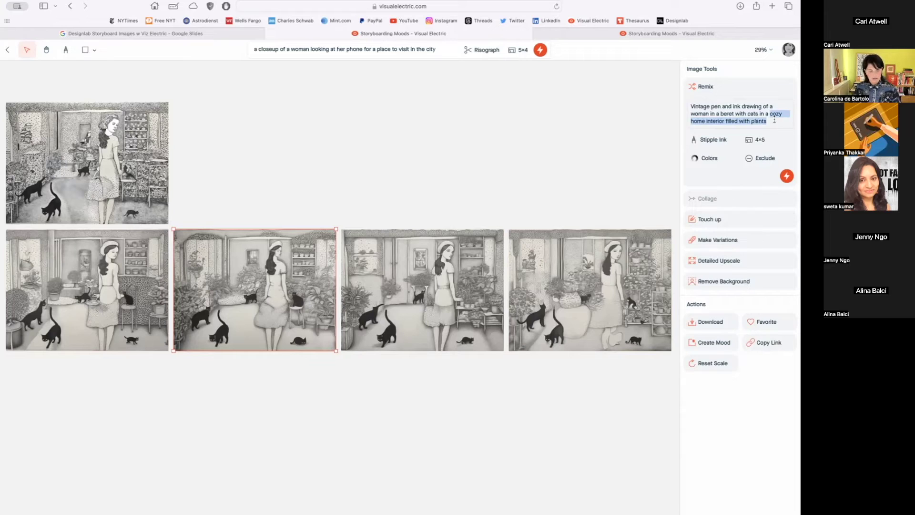
{"action": "type", "text": "a"}
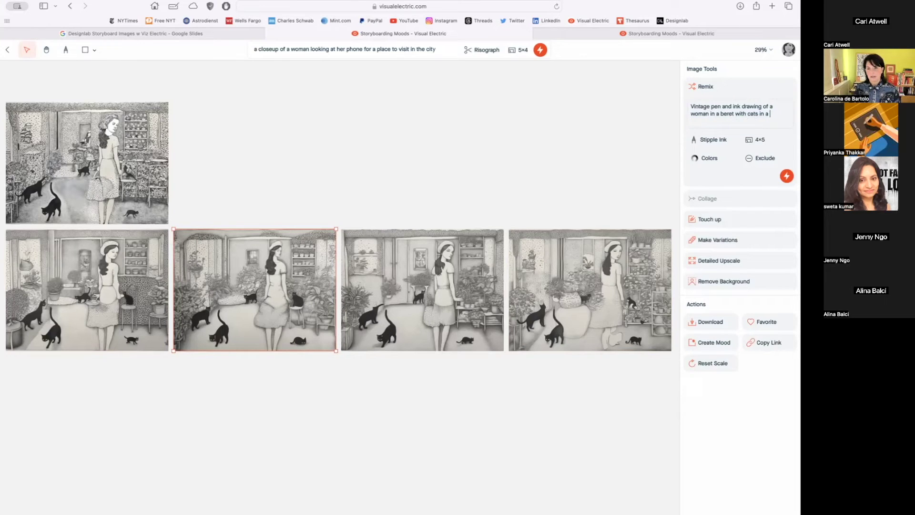
{"action": "type", "text": " cat cafe"}
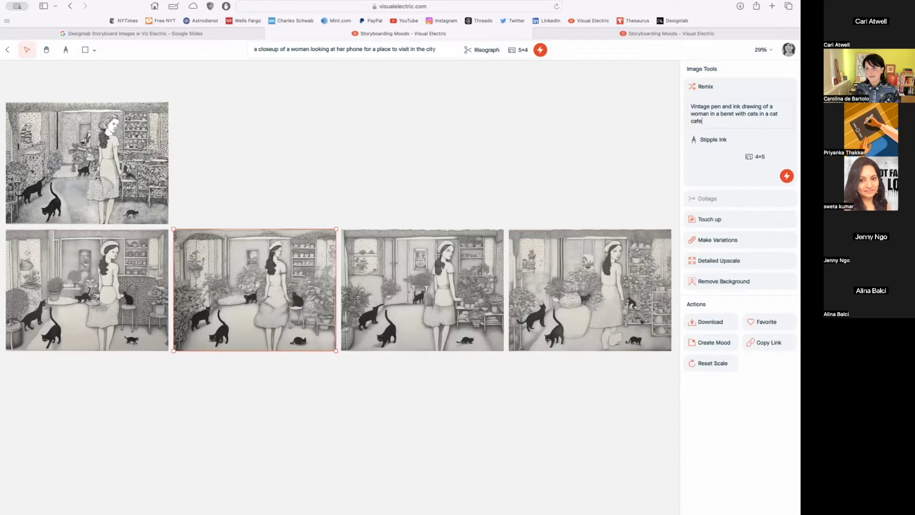
{"action": "left_click", "coordinate": [786, 176]}
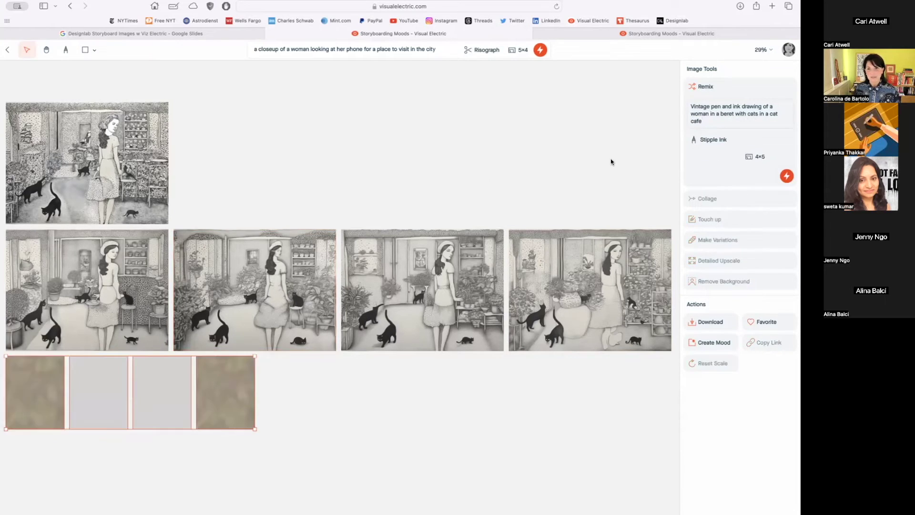
Change the cat cafe remix's aspect ratio to 5×4 and generate another row of images
{"action": "left_click", "coordinate": [760, 161]}
{"action": "left_click", "coordinate": [567, 205]}
{"action": "left_click", "coordinate": [787, 176]}
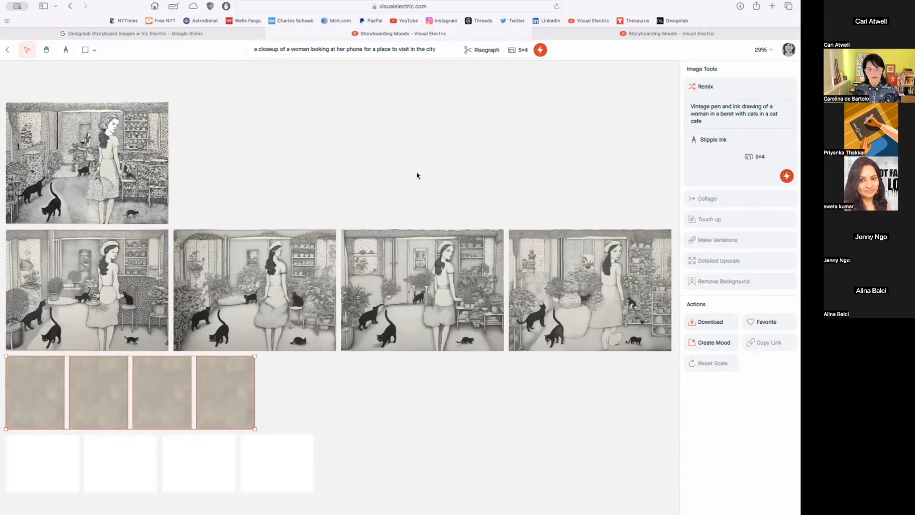
{"action": "scroll", "coordinate": [418, 172], "scroll_direction": "left", "scroll_amount": 3}
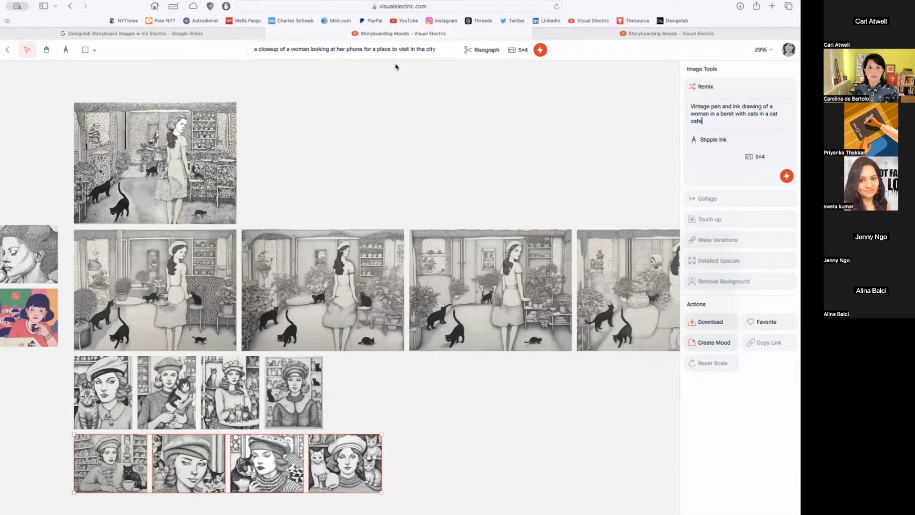
Exclude "color, shading" from the main prompt about a closeup of a woman looking at her phone
{"action": "left_click", "coordinate": [427, 48]}
{"action": "left_click", "coordinate": [584, 125]}
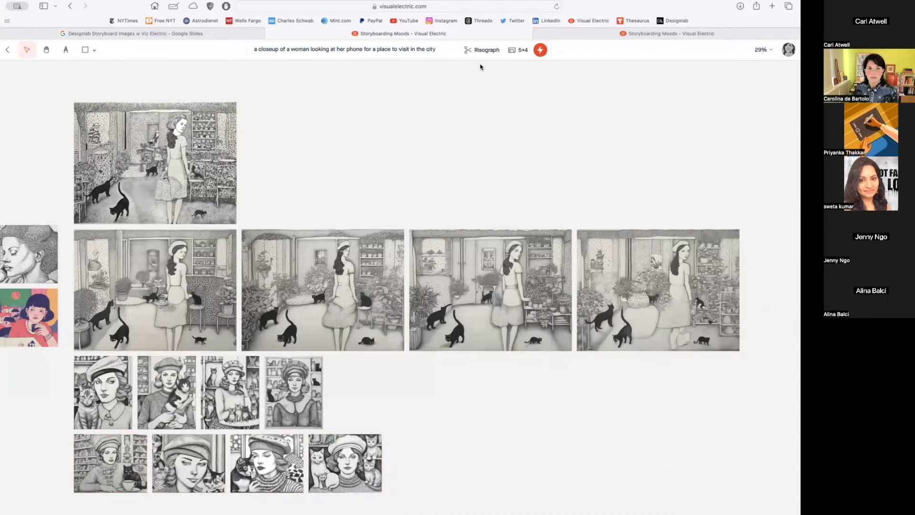
{"action": "left_click", "coordinate": [432, 49]}
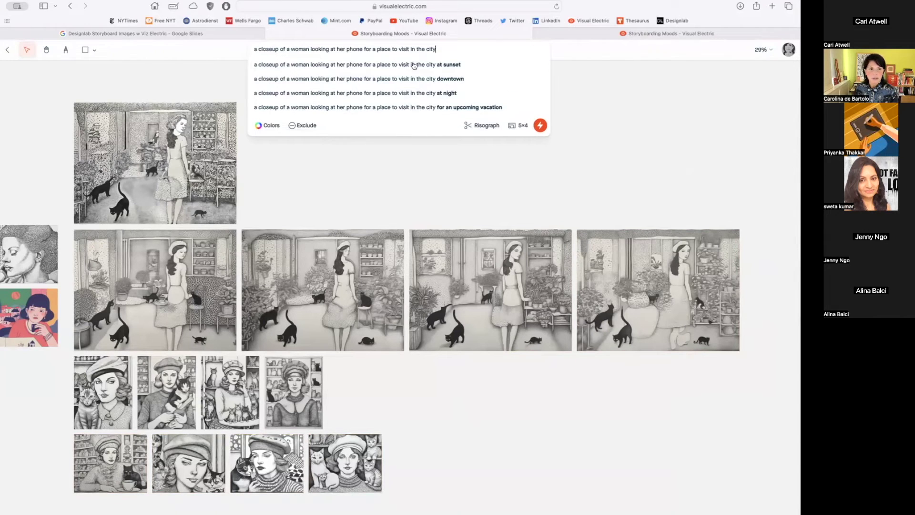
{"action": "left_click", "coordinate": [303, 127]}
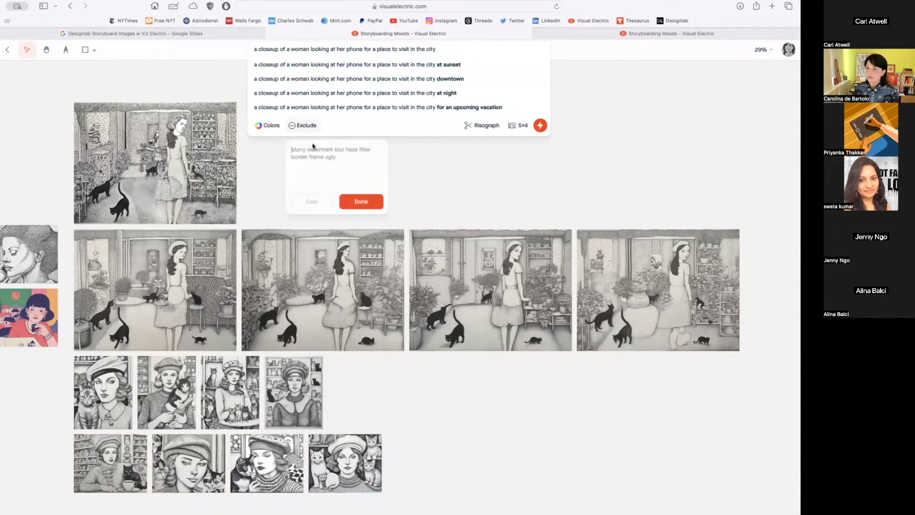
{"action": "type", "text": "colo"}
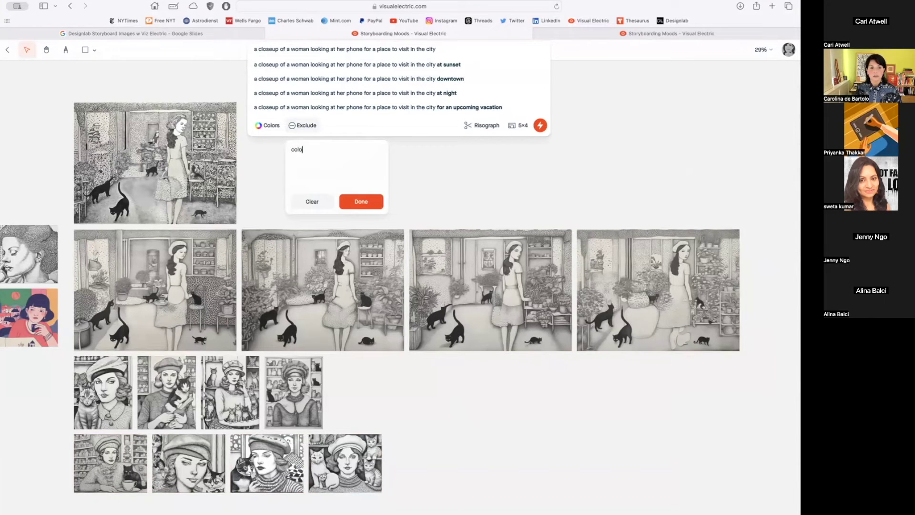
{"action": "type", "text": "r, shading"}
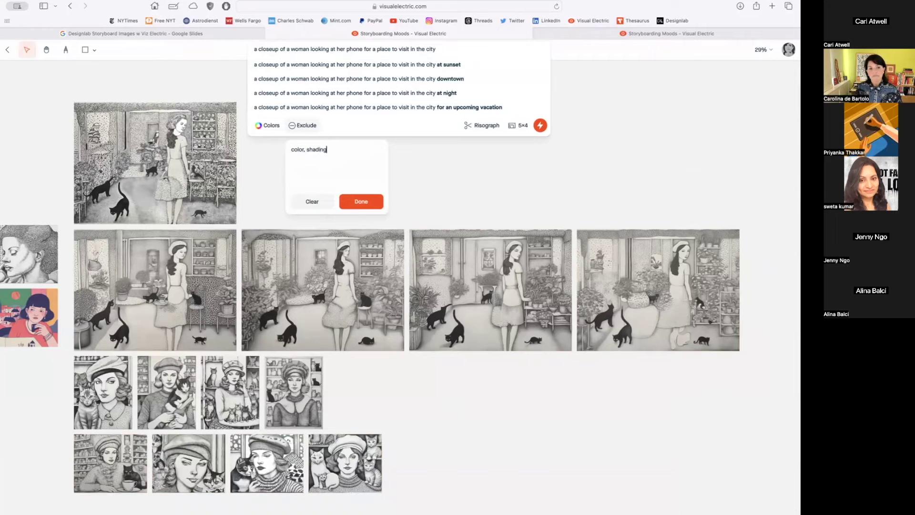
{"action": "left_click", "coordinate": [368, 202]}
Limit the main prompt's colors to the black-and-gray palette and generate a row of 5×4 Risograph images
{"action": "left_click", "coordinate": [260, 126]}
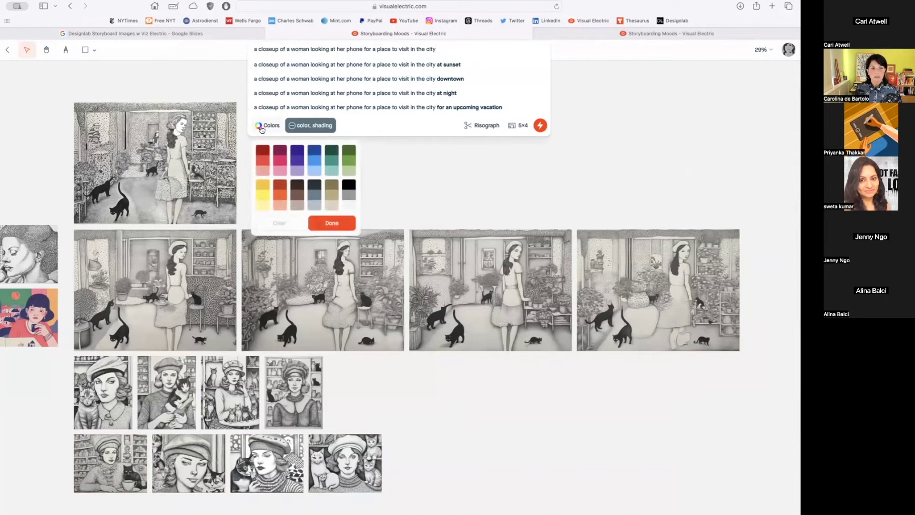
{"action": "left_click", "coordinate": [349, 194]}
{"action": "left_click", "coordinate": [338, 224]}
{"action": "left_click", "coordinate": [540, 128]}
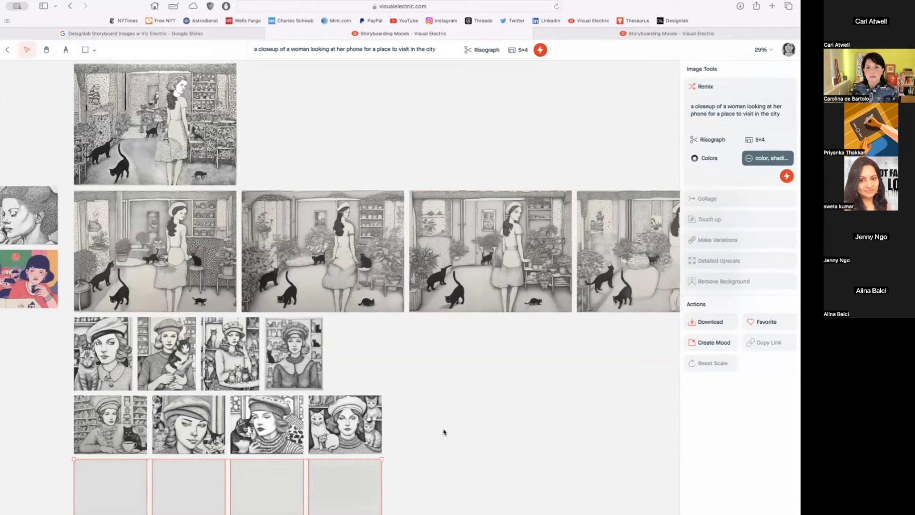
Remix the row of colorful Risograph closeups using the black-and-gray color palette
{"action": "scroll", "coordinate": [443, 432], "scroll_direction": "down", "scroll_amount": 3}
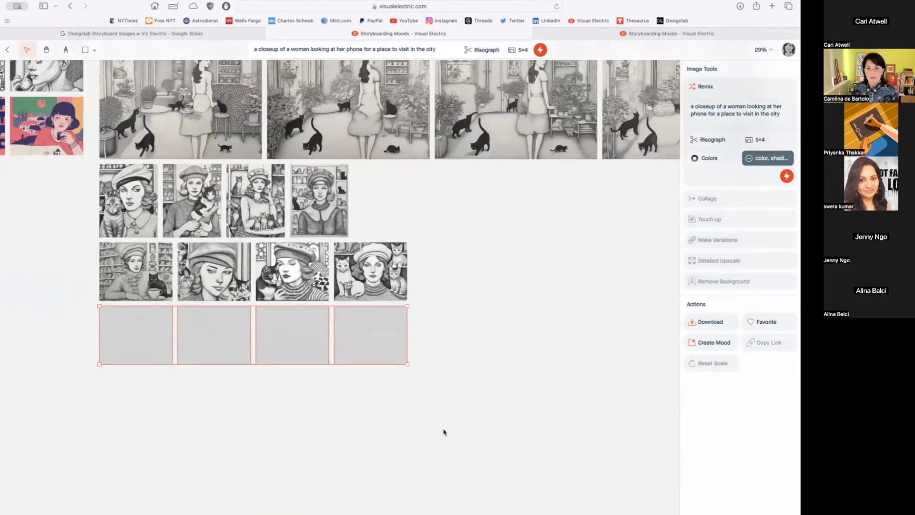
{"action": "scroll", "coordinate": [443, 432], "scroll_direction": "up", "scroll_amount": 3}
{"action": "scroll", "coordinate": [443, 432], "scroll_direction": "left", "scroll_amount": 10}
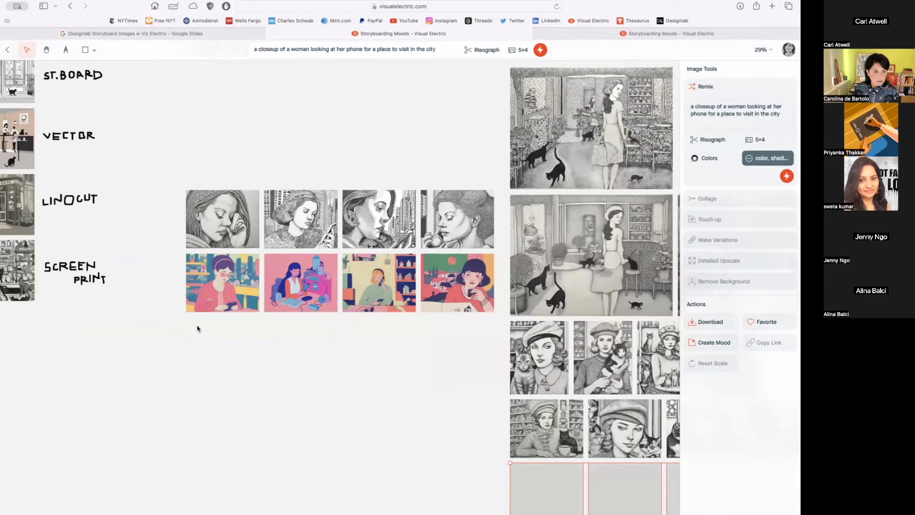
{"action": "left_click_drag", "start_coordinate": [169, 251], "coordinate": [461, 355]}
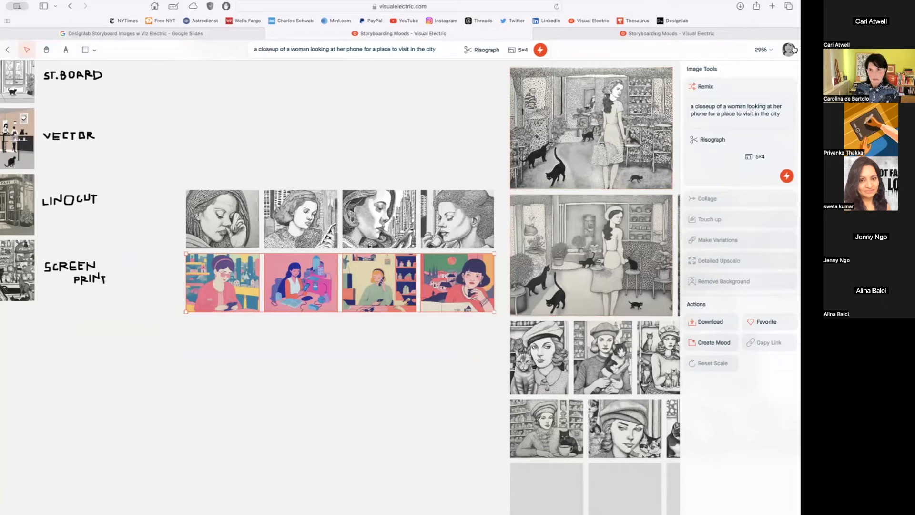
{"action": "left_click", "coordinate": [762, 49]}
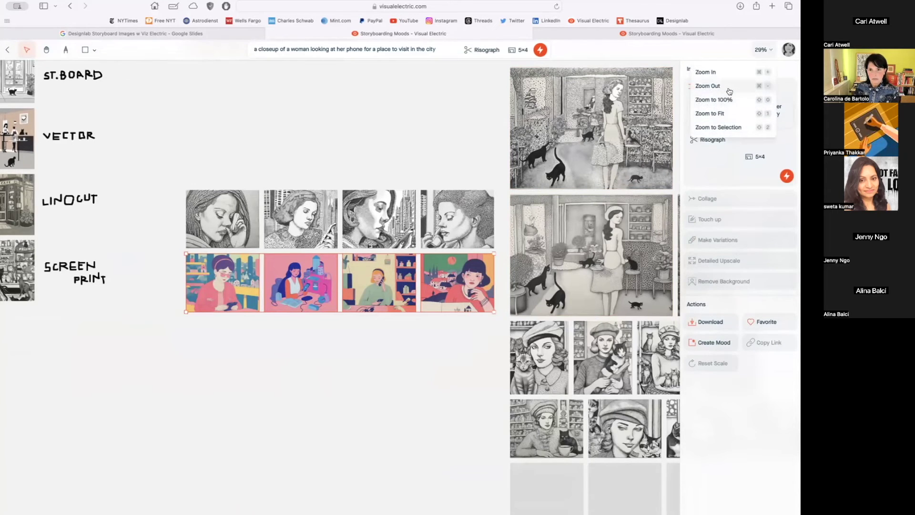
{"action": "left_click", "coordinate": [731, 72]}
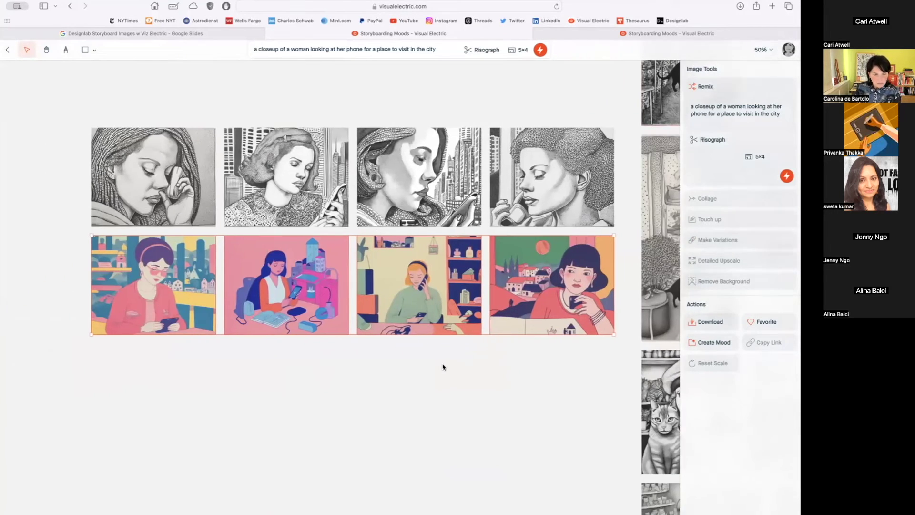
{"action": "left_click", "coordinate": [442, 366]}
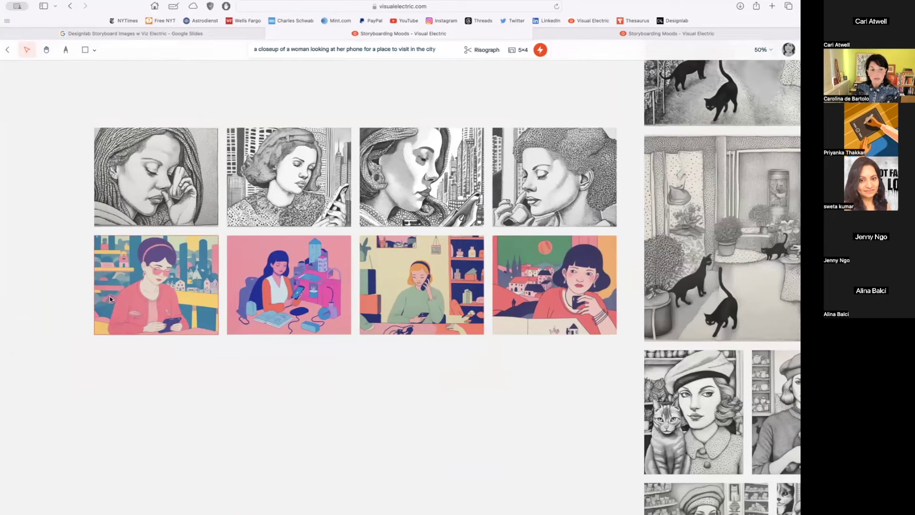
{"action": "left_click_drag", "start_coordinate": [69, 287], "coordinate": [537, 352]}
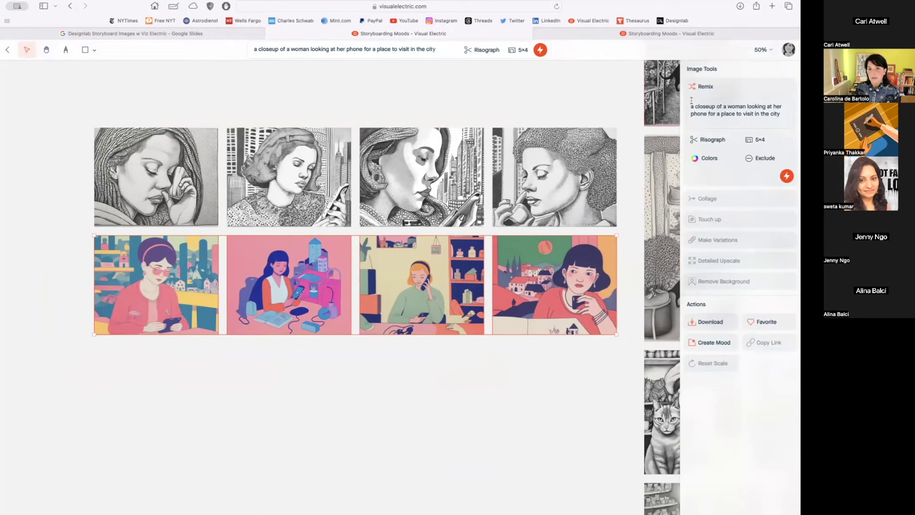
{"action": "left_click", "coordinate": [709, 158]}
{"action": "left_click", "coordinate": [665, 197]}
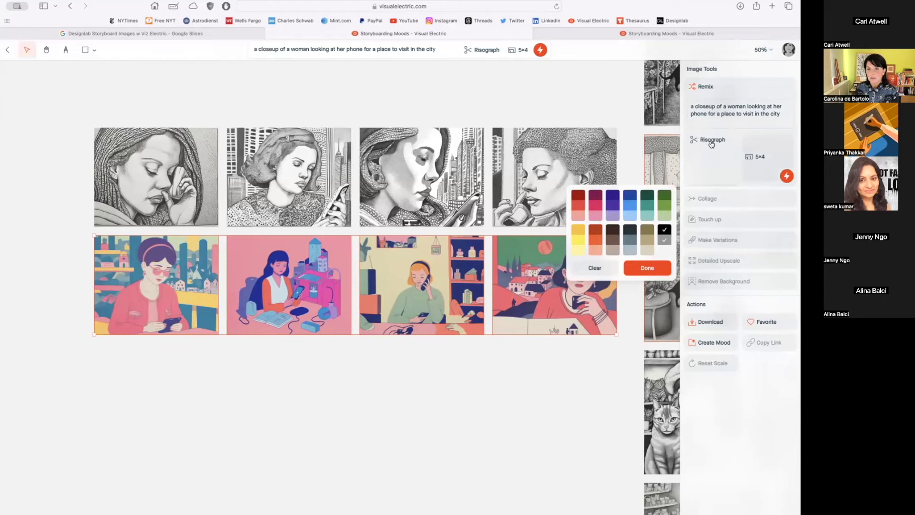
{"action": "left_click", "coordinate": [785, 176]}
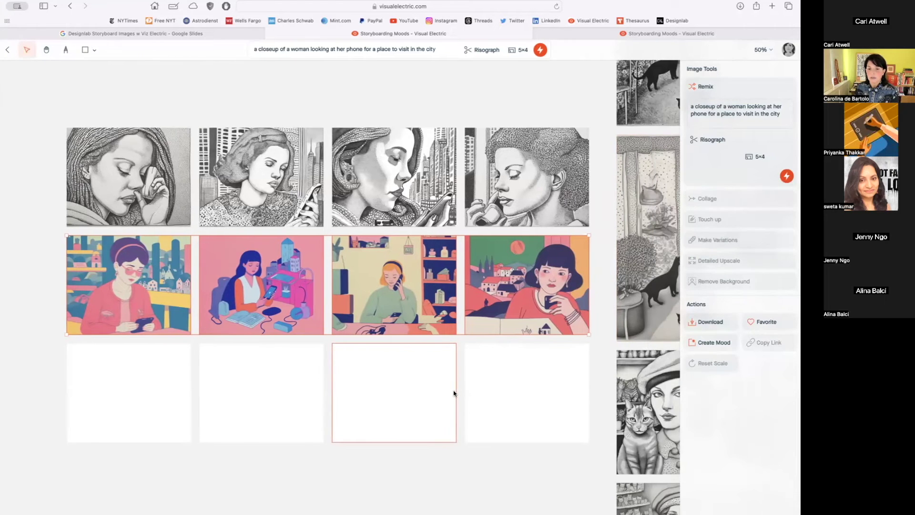
{"action": "scroll", "coordinate": [453, 393], "scroll_direction": "right", "scroll_amount": 10}
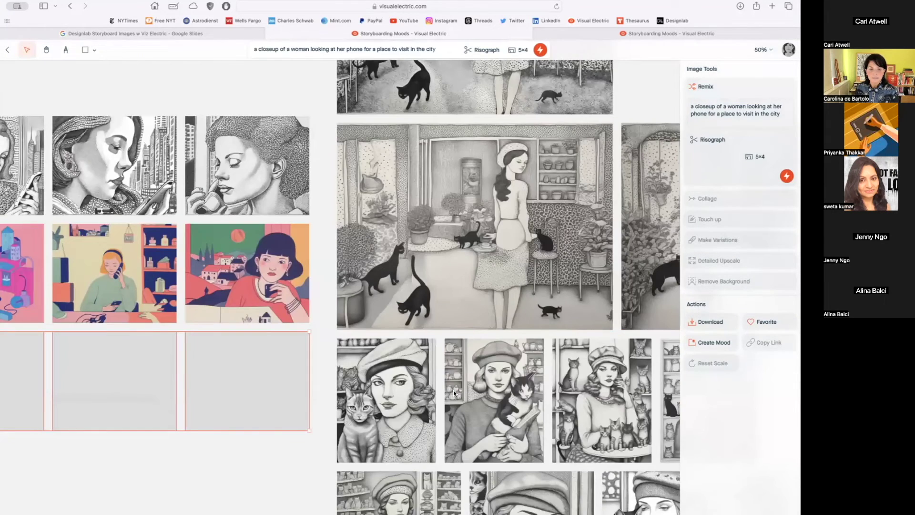
{"action": "scroll", "coordinate": [453, 390], "scroll_direction": "down", "scroll_amount": 5}
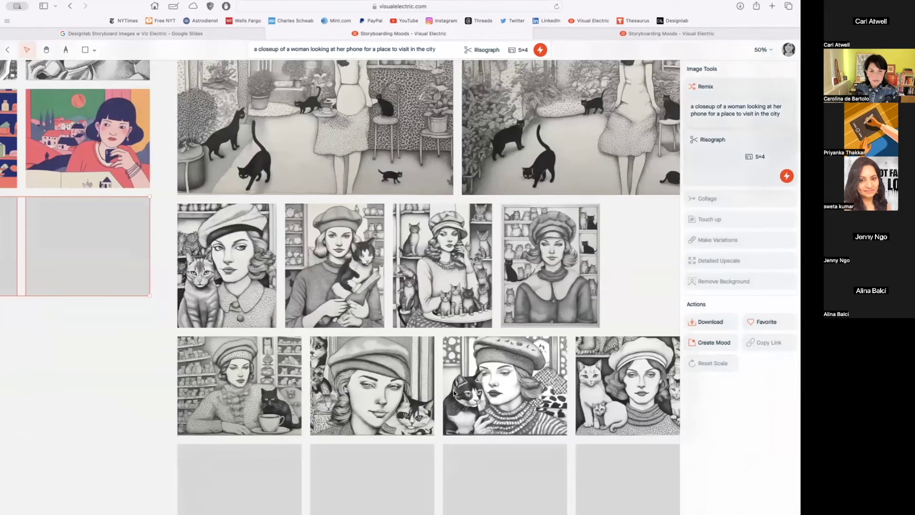
Download the 5×4 pen-and-ink image of the front-facing woman in a beret surrounded by cats
{"action": "scroll", "coordinate": [453, 393], "scroll_direction": "down", "scroll_amount": 1}
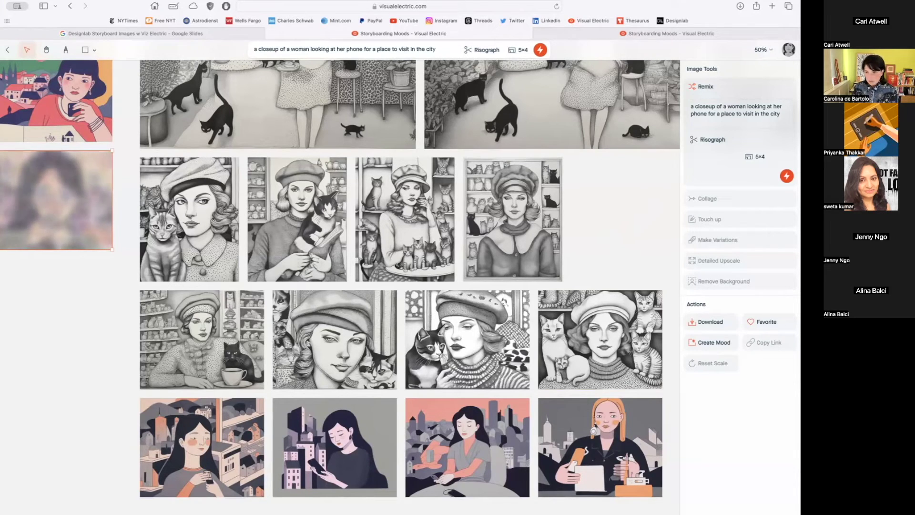
{"action": "scroll", "coordinate": [507, 366], "scroll_direction": "right", "scroll_amount": 5}
{"action": "left_click", "coordinate": [507, 366]}
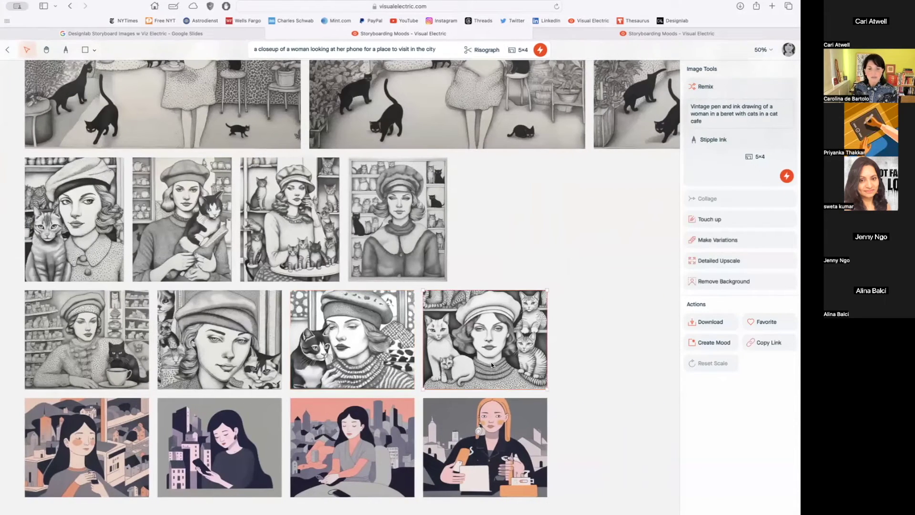
{"action": "left_click", "coordinate": [710, 320]}
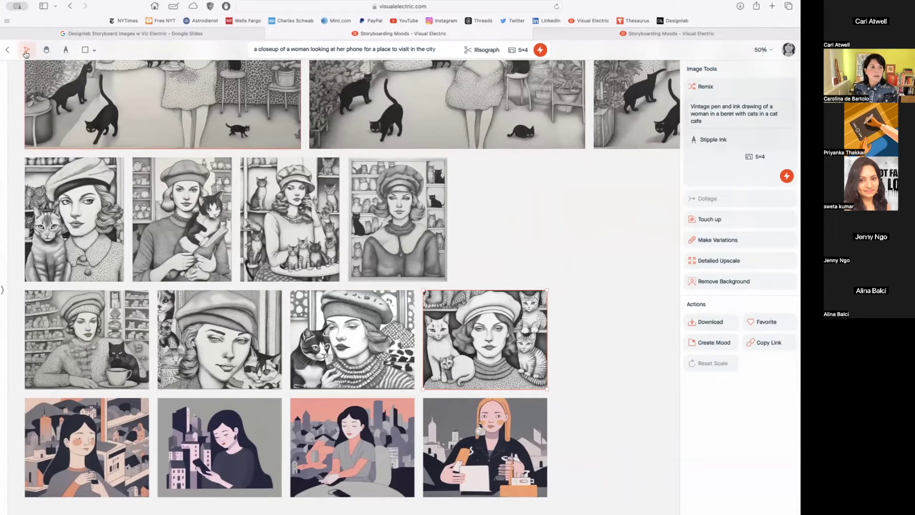
Create a new canvas and place the downloaded image of the woman in a beret with cats on it
{"action": "left_click", "coordinate": [8, 49]}
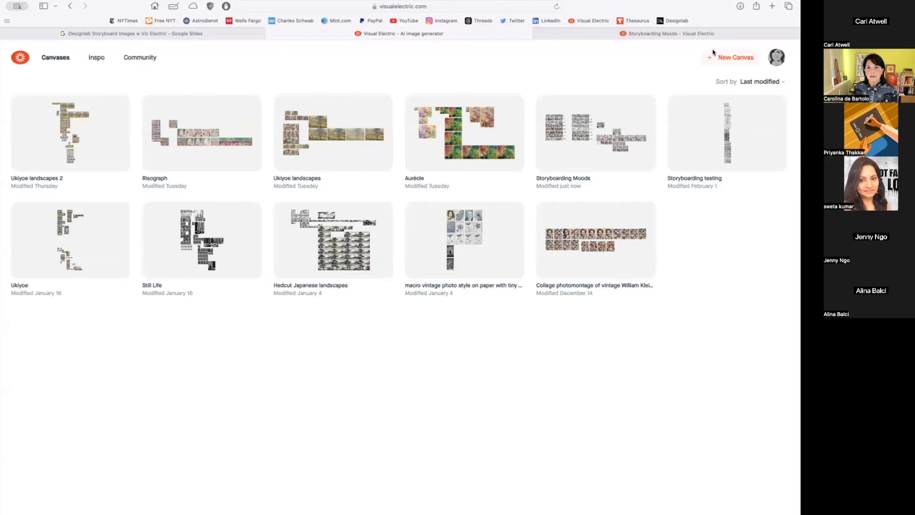
{"action": "left_click", "coordinate": [729, 56]}
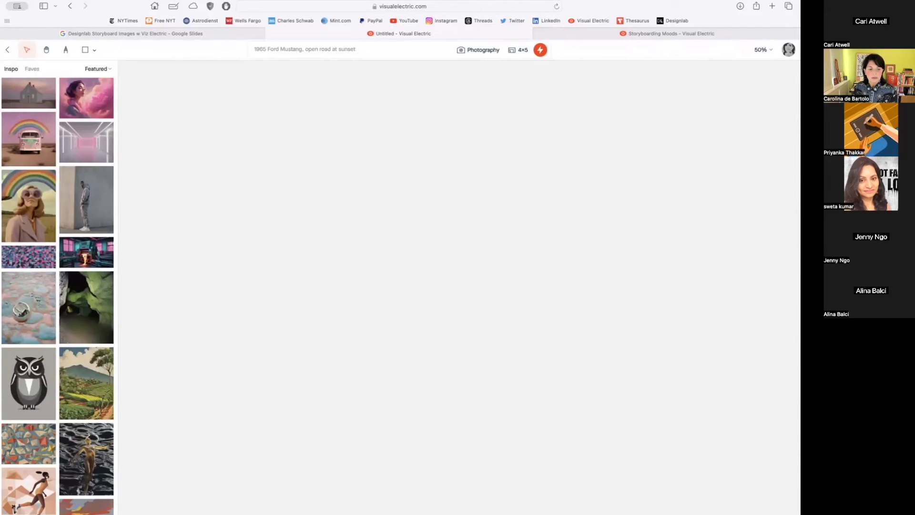
{"action": "left_click_drag", "start_coordinate": [610, 176], "coordinate": [387, 277]}
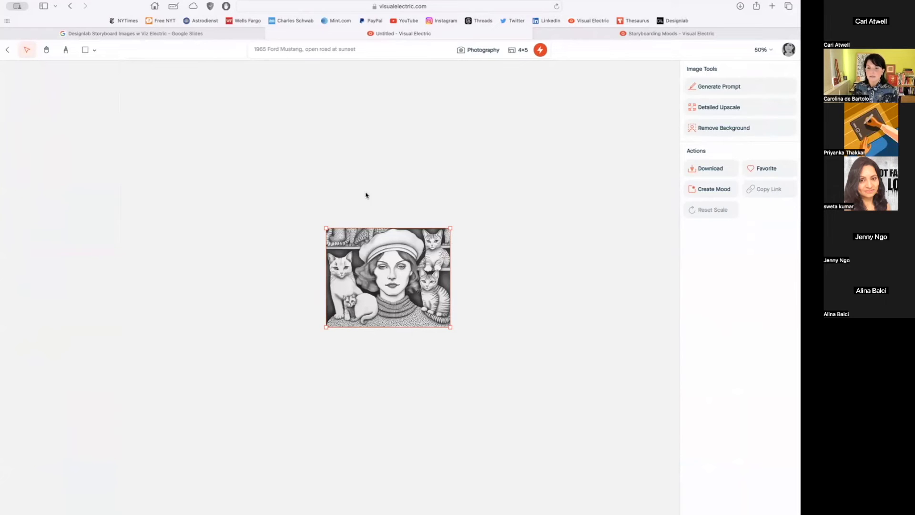
Create the Vintage Penwork mood from the placed image, keeping the suggested name, mood prompt and exclusions
{"action": "left_click", "coordinate": [718, 193]}
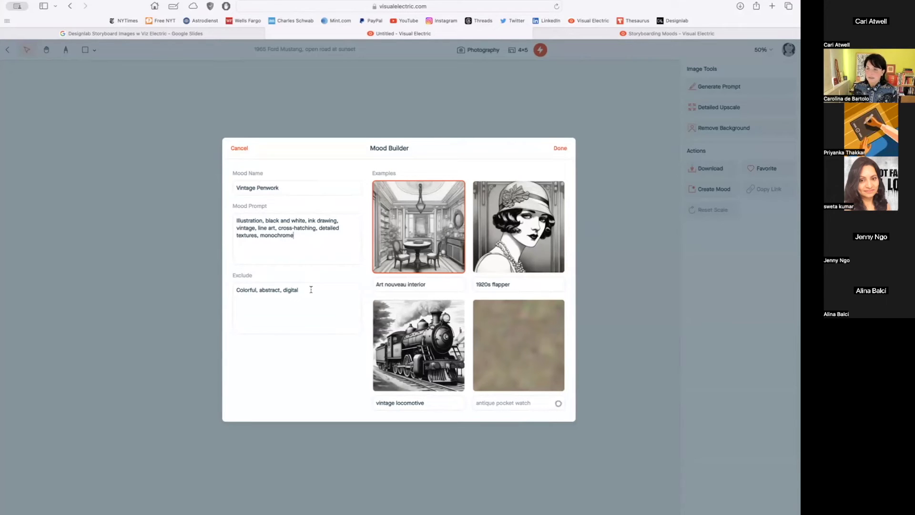
{"action": "left_click_drag", "start_coordinate": [289, 187], "coordinate": [191, 189]}
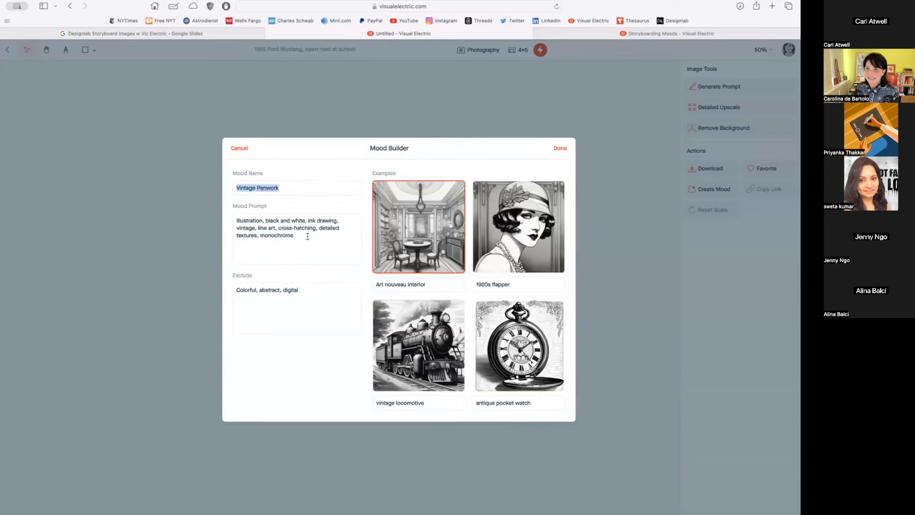
{"action": "left_click", "coordinate": [560, 148]}
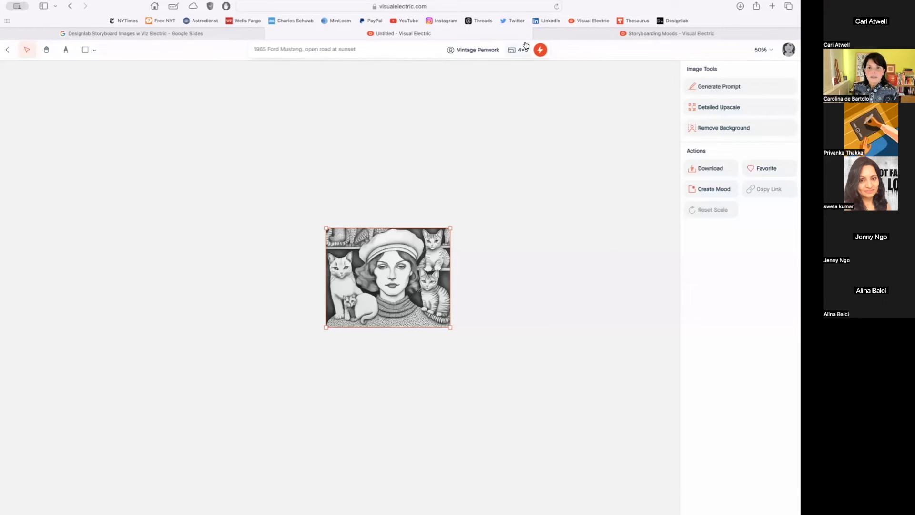
Reopen the Storyboarding Moods canvas and generate touch-ups for the hand of the beret-wearing woman beside the black-and-white cat
{"action": "left_click", "coordinate": [9, 49]}
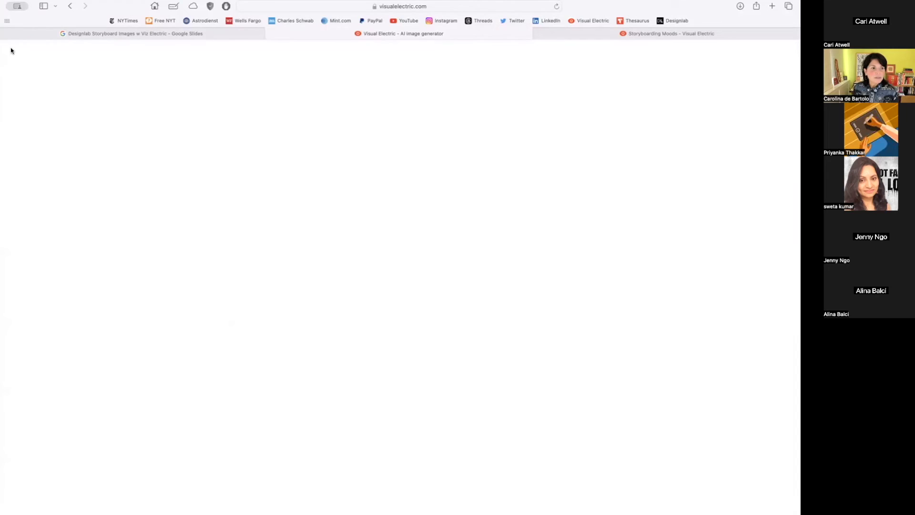
{"action": "left_click", "coordinate": [191, 158]}
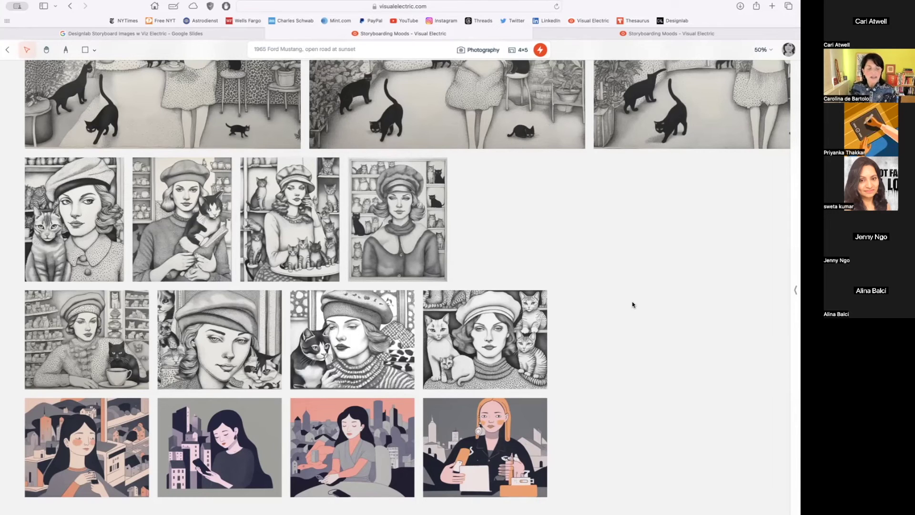
{"action": "scroll", "coordinate": [497, 393], "scroll_direction": "left", "scroll_amount": 3}
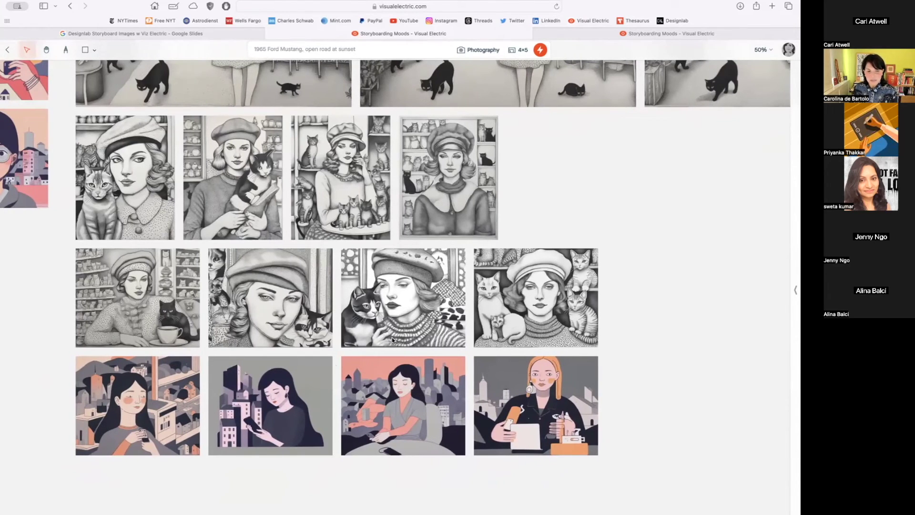
{"action": "left_click", "coordinate": [413, 336]}
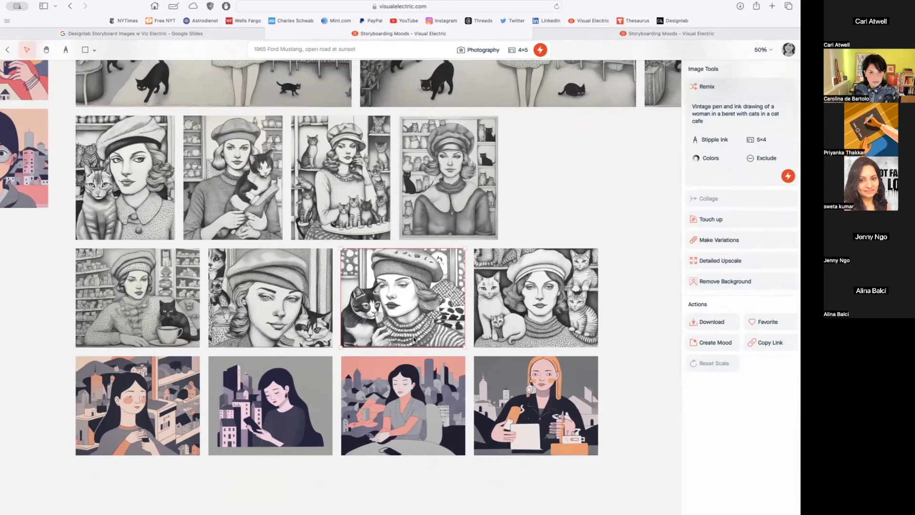
{"action": "left_click", "coordinate": [720, 220]}
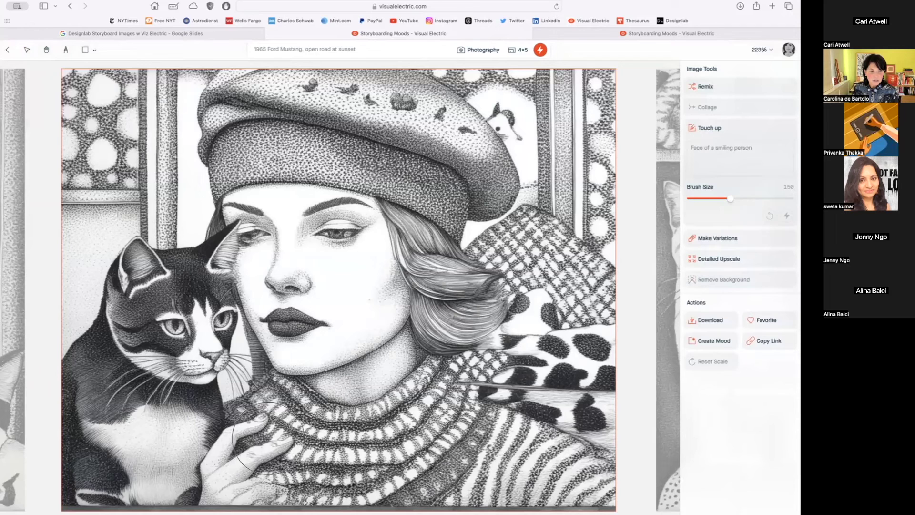
{"action": "mouse_move", "coordinate": [268, 438]}
{"action": "left_mouse_down"}
{"action": "mouse_move", "coordinate": [224, 457]}
{"action": "mouse_move", "coordinate": [229, 481]}
{"action": "mouse_move", "coordinate": [267, 486]}
{"action": "mouse_move", "coordinate": [223, 497]}
{"action": "mouse_move", "coordinate": [302, 493]}
{"action": "left_mouse_up"}
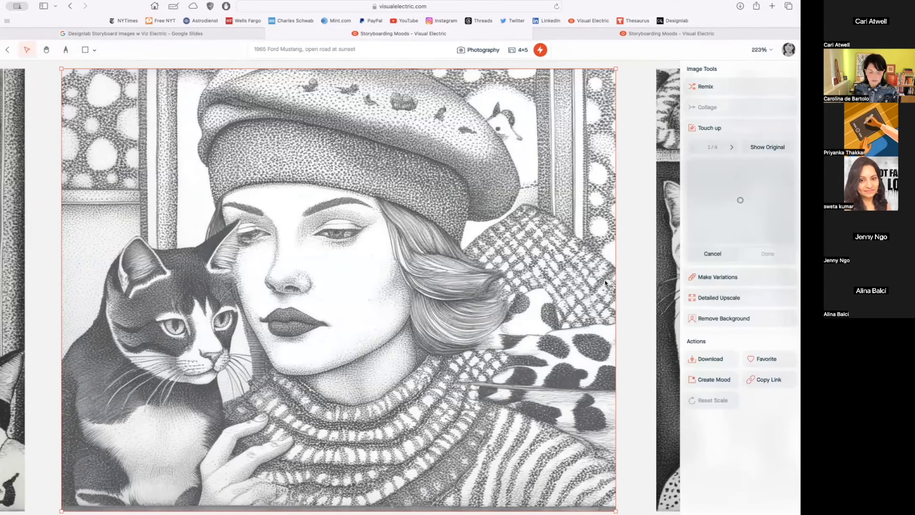
{"action": "key", "text": "super+minus"}
{"action": "key", "text": "super+minus"}
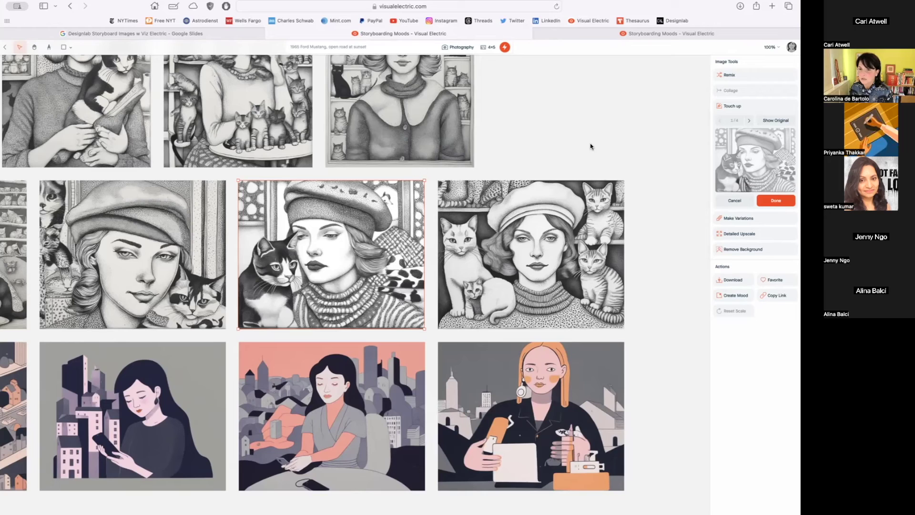
Review the beret portraits, the Linocut and Screen Print cat cafe rows, and the Risograph closeups across the canvas
{"action": "scroll", "coordinate": [591, 146], "scroll_direction": "down", "scroll_amount": 1}
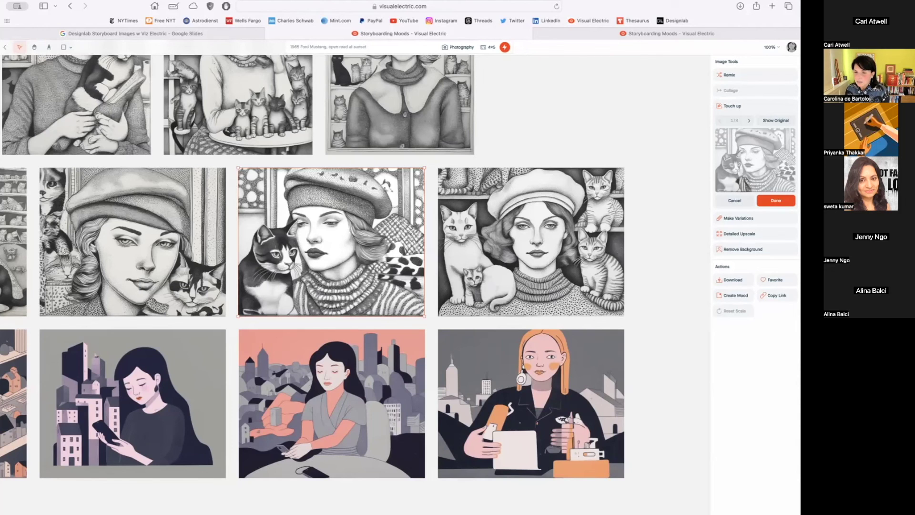
{"action": "scroll", "coordinate": [504, 429], "scroll_direction": "left", "scroll_amount": 5}
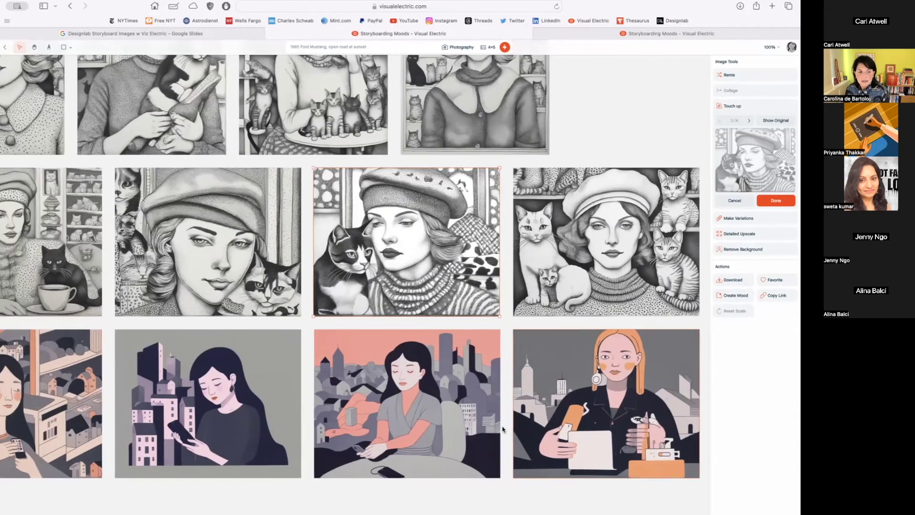
{"action": "scroll", "coordinate": [503, 429], "scroll_direction": "left", "scroll_amount": 2}
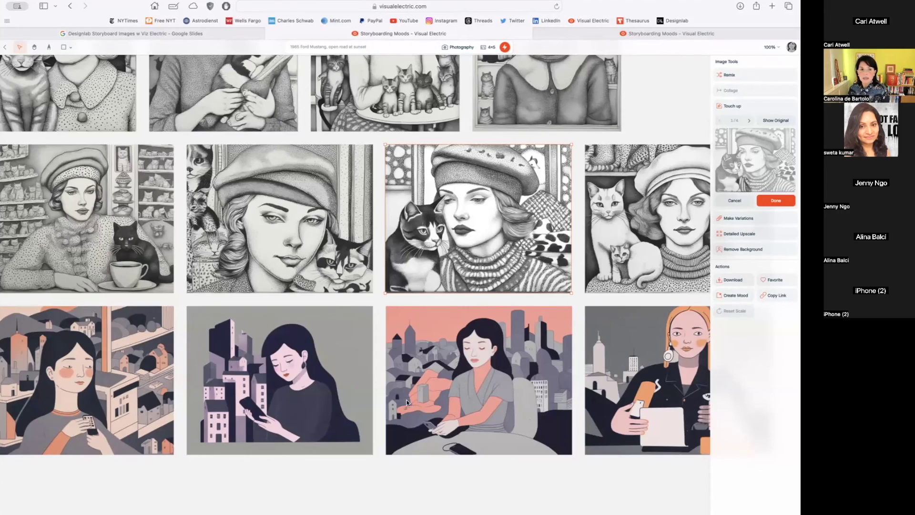
{"action": "scroll", "coordinate": [676, 418], "scroll_direction": "left", "scroll_amount": 10}
{"action": "scroll", "coordinate": [406, 403], "scroll_direction": "left", "scroll_amount": 15}
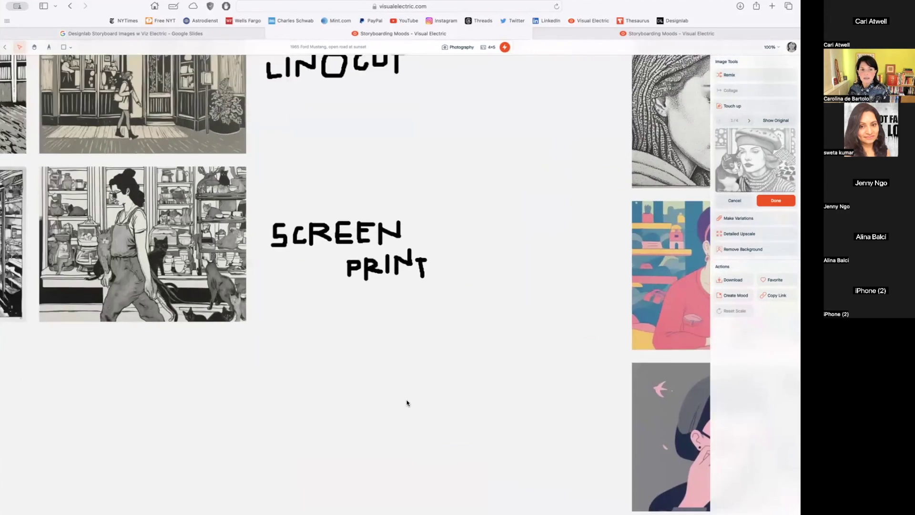
{"action": "scroll", "coordinate": [406, 403], "scroll_direction": "left", "scroll_amount": 5}
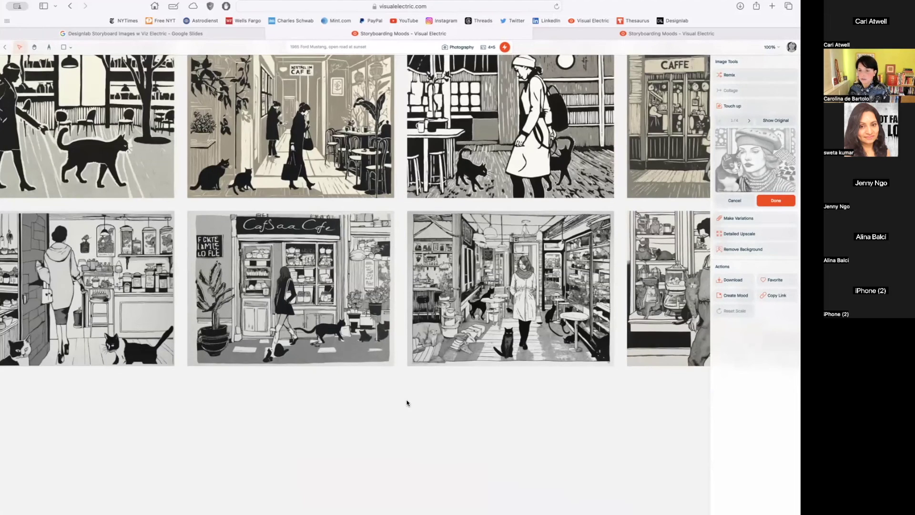
{"action": "scroll", "coordinate": [407, 403], "scroll_direction": "right", "scroll_amount": 2}
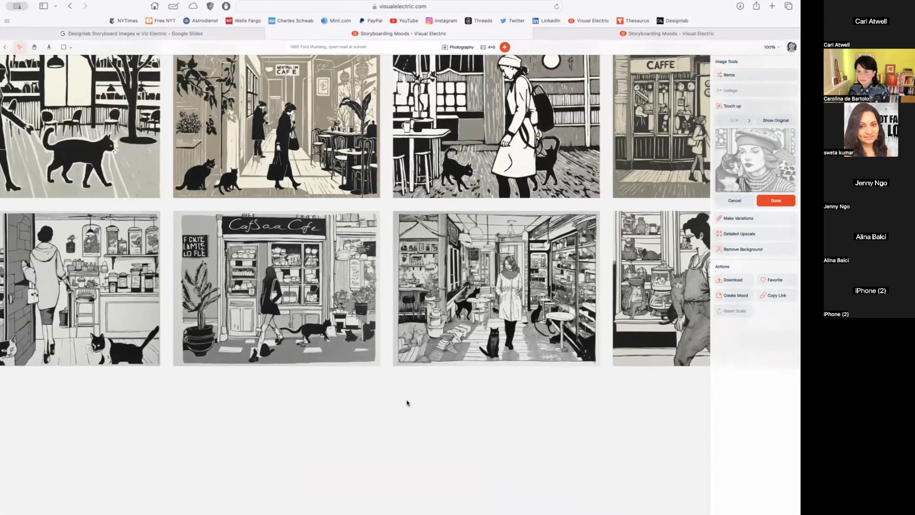
{"action": "scroll", "coordinate": [407, 402], "scroll_direction": "right", "scroll_amount": 8}
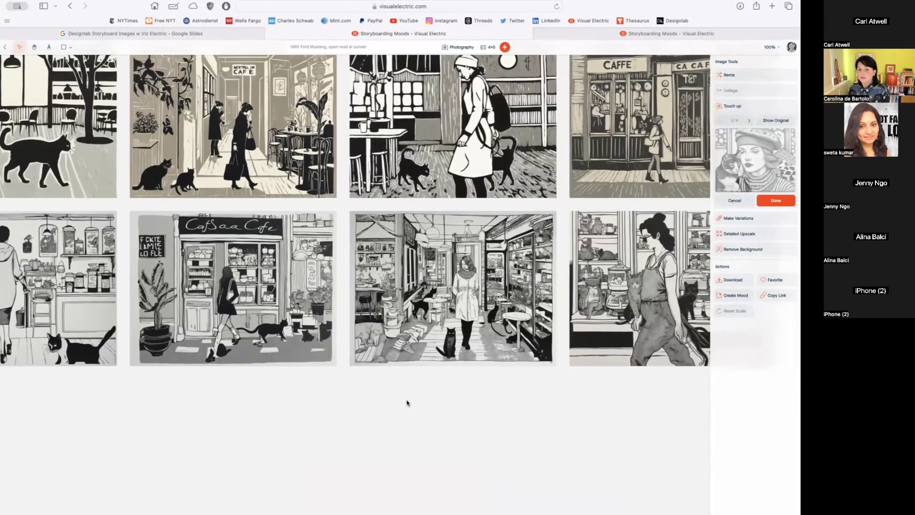
{"action": "scroll", "coordinate": [407, 402], "scroll_direction": "right", "scroll_amount": 5}
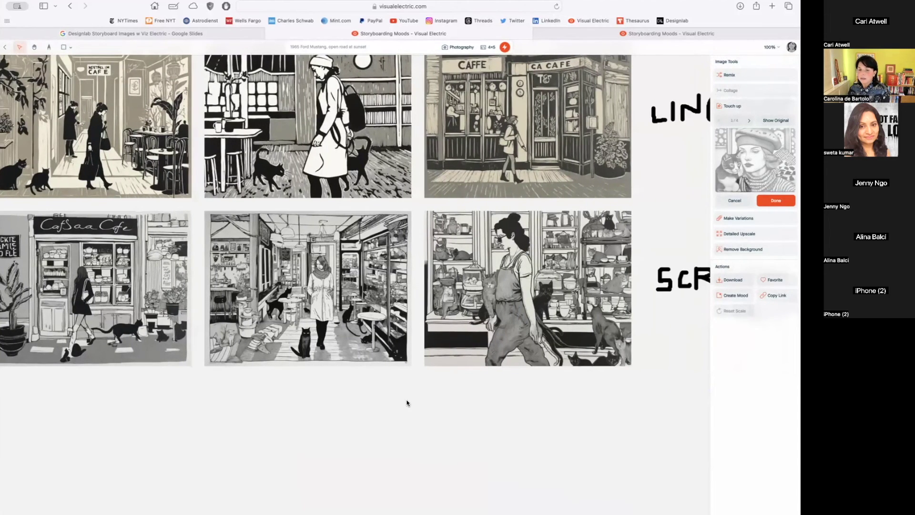
{"action": "scroll", "coordinate": [406, 403], "scroll_direction": "right", "scroll_amount": 2}
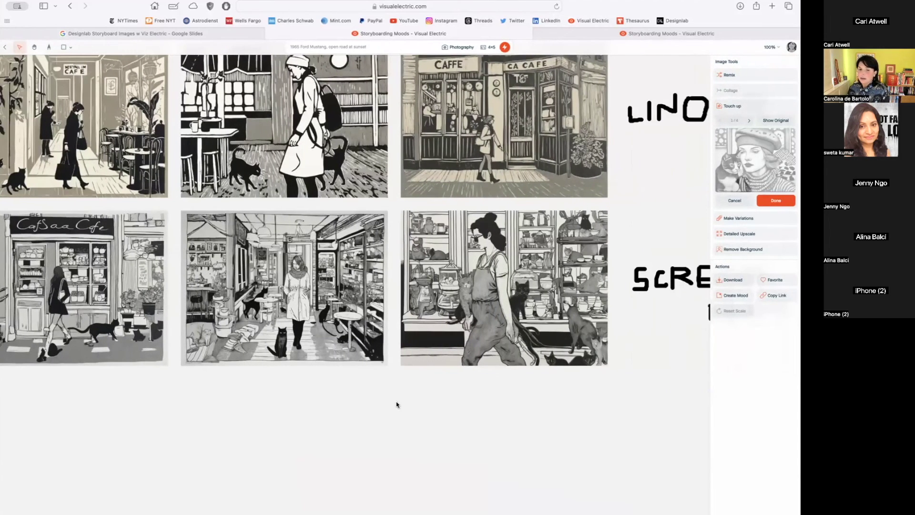
{"action": "scroll", "coordinate": [391, 403], "scroll_direction": "right", "scroll_amount": 6}
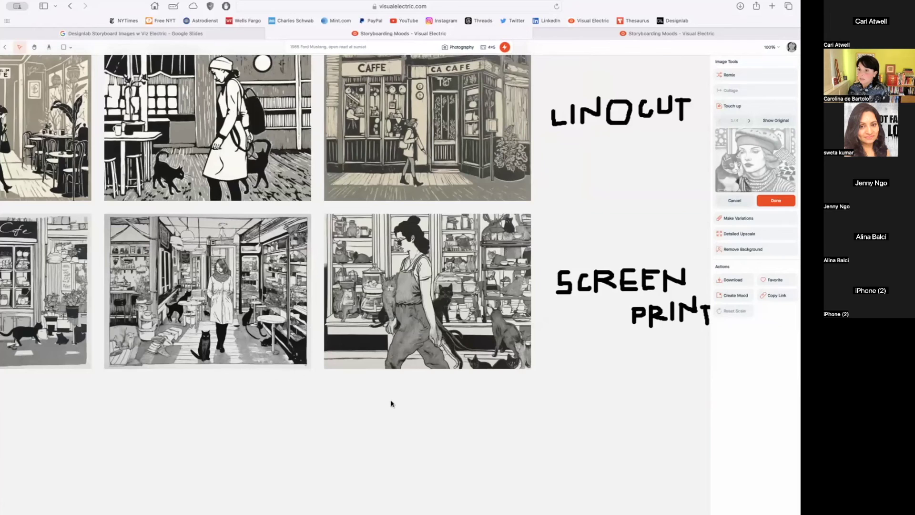
{"action": "scroll", "coordinate": [391, 403], "scroll_direction": "right", "scroll_amount": 2}
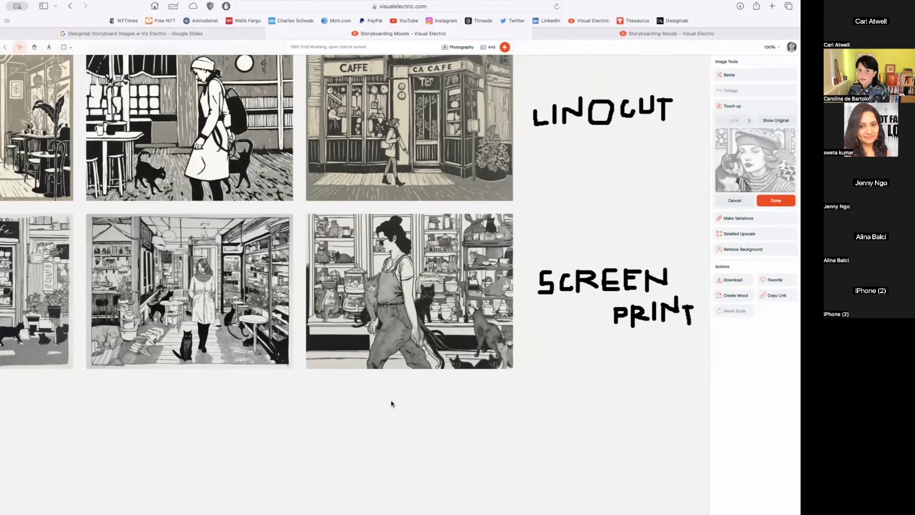
{"action": "scroll", "coordinate": [391, 404], "scroll_direction": "left", "scroll_amount": 4}
{"action": "scroll", "coordinate": [390, 404], "scroll_direction": "up", "scroll_amount": 3}
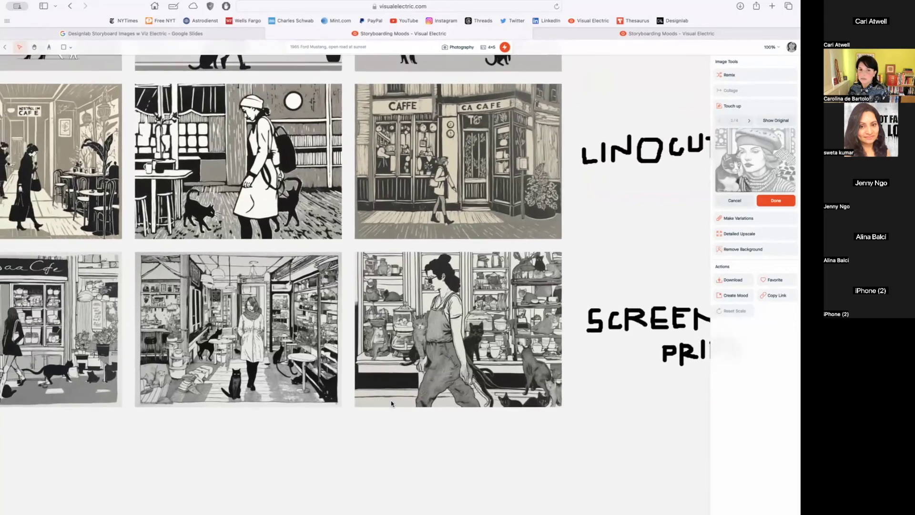
{"action": "scroll", "coordinate": [391, 403], "scroll_direction": "left", "scroll_amount": 15}
{"action": "scroll", "coordinate": [391, 403], "scroll_direction": "up", "scroll_amount": 10}
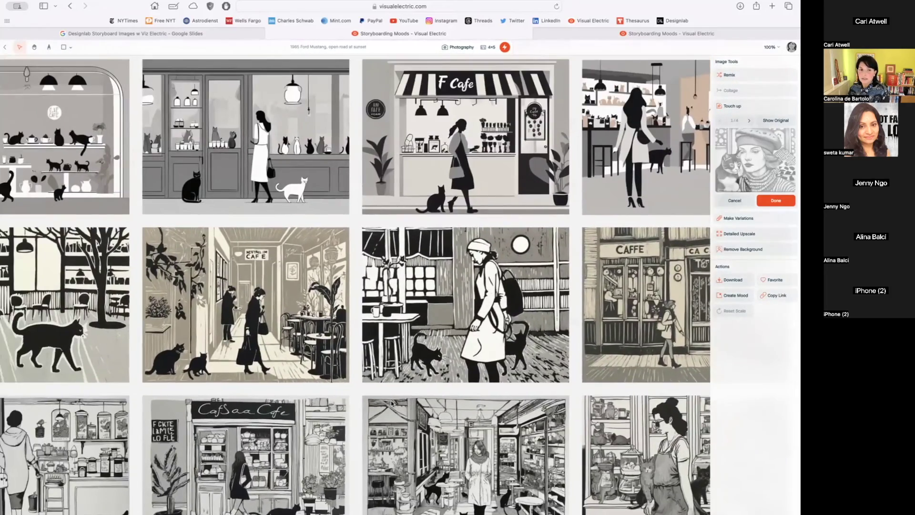
{"action": "scroll", "coordinate": [391, 403], "scroll_direction": "left", "scroll_amount": 8}
{"action": "scroll", "coordinate": [390, 403], "scroll_direction": "up", "scroll_amount": 4}
{"action": "scroll", "coordinate": [390, 403], "scroll_direction": "right", "scroll_amount": 20}
{"action": "scroll", "coordinate": [391, 404], "scroll_direction": "down", "scroll_amount": 10}
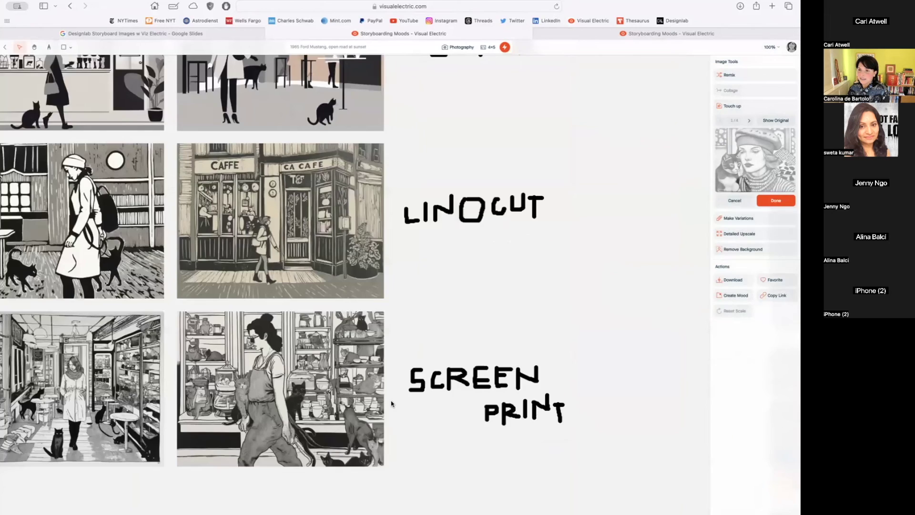
{"action": "scroll", "coordinate": [390, 403], "scroll_direction": "right", "scroll_amount": 20}
{"action": "scroll", "coordinate": [390, 403], "scroll_direction": "down", "scroll_amount": 13}
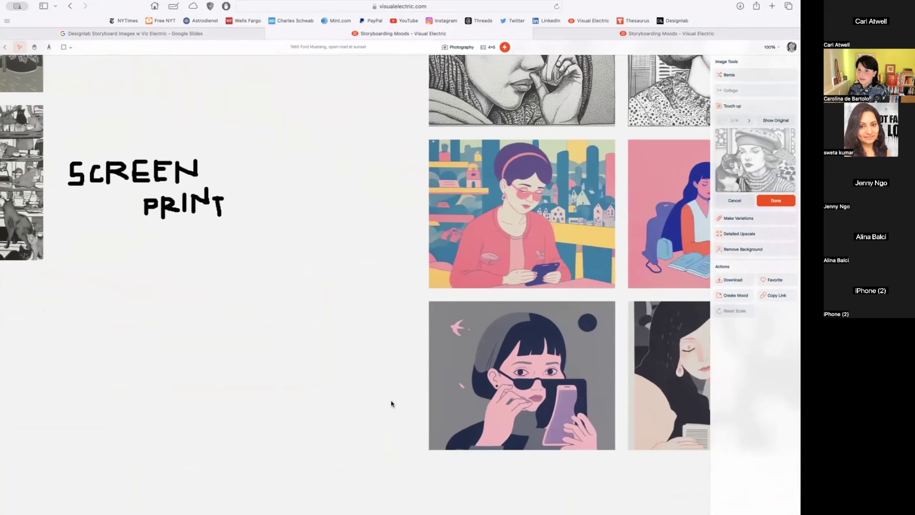
{"action": "scroll", "coordinate": [391, 404], "scroll_direction": "right", "scroll_amount": 10}
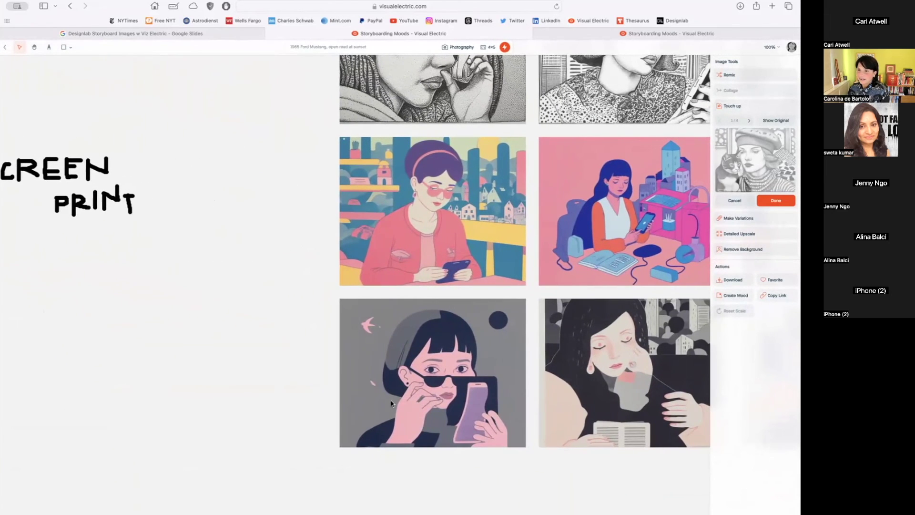
{"action": "scroll", "coordinate": [391, 403], "scroll_direction": "right", "scroll_amount": 20}
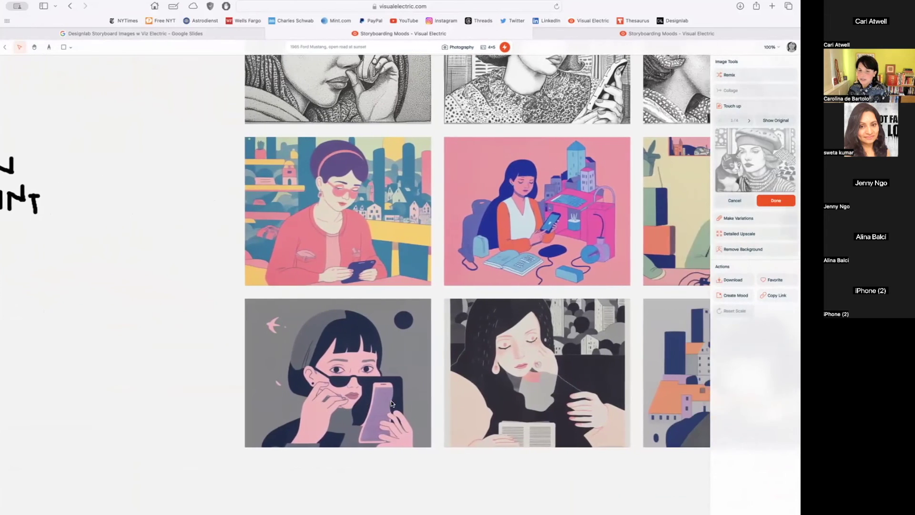
{"action": "scroll", "coordinate": [390, 403], "scroll_direction": "right", "scroll_amount": 12}
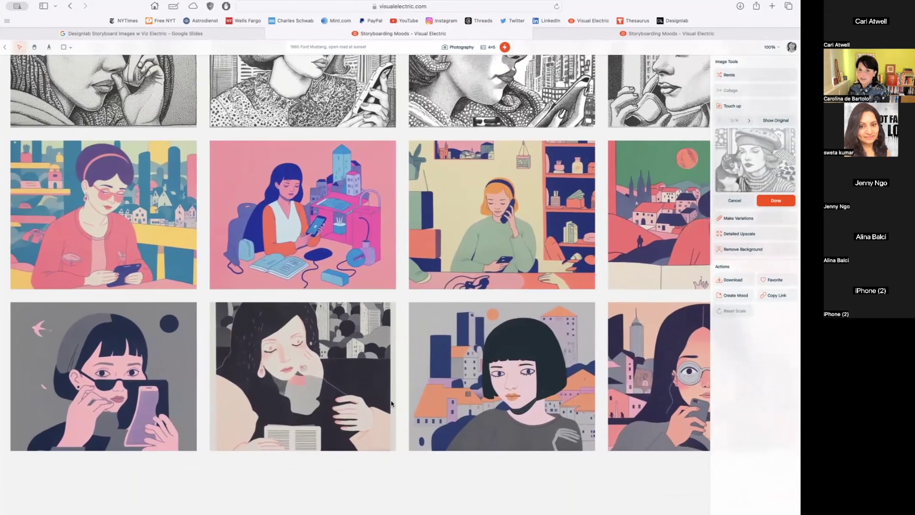